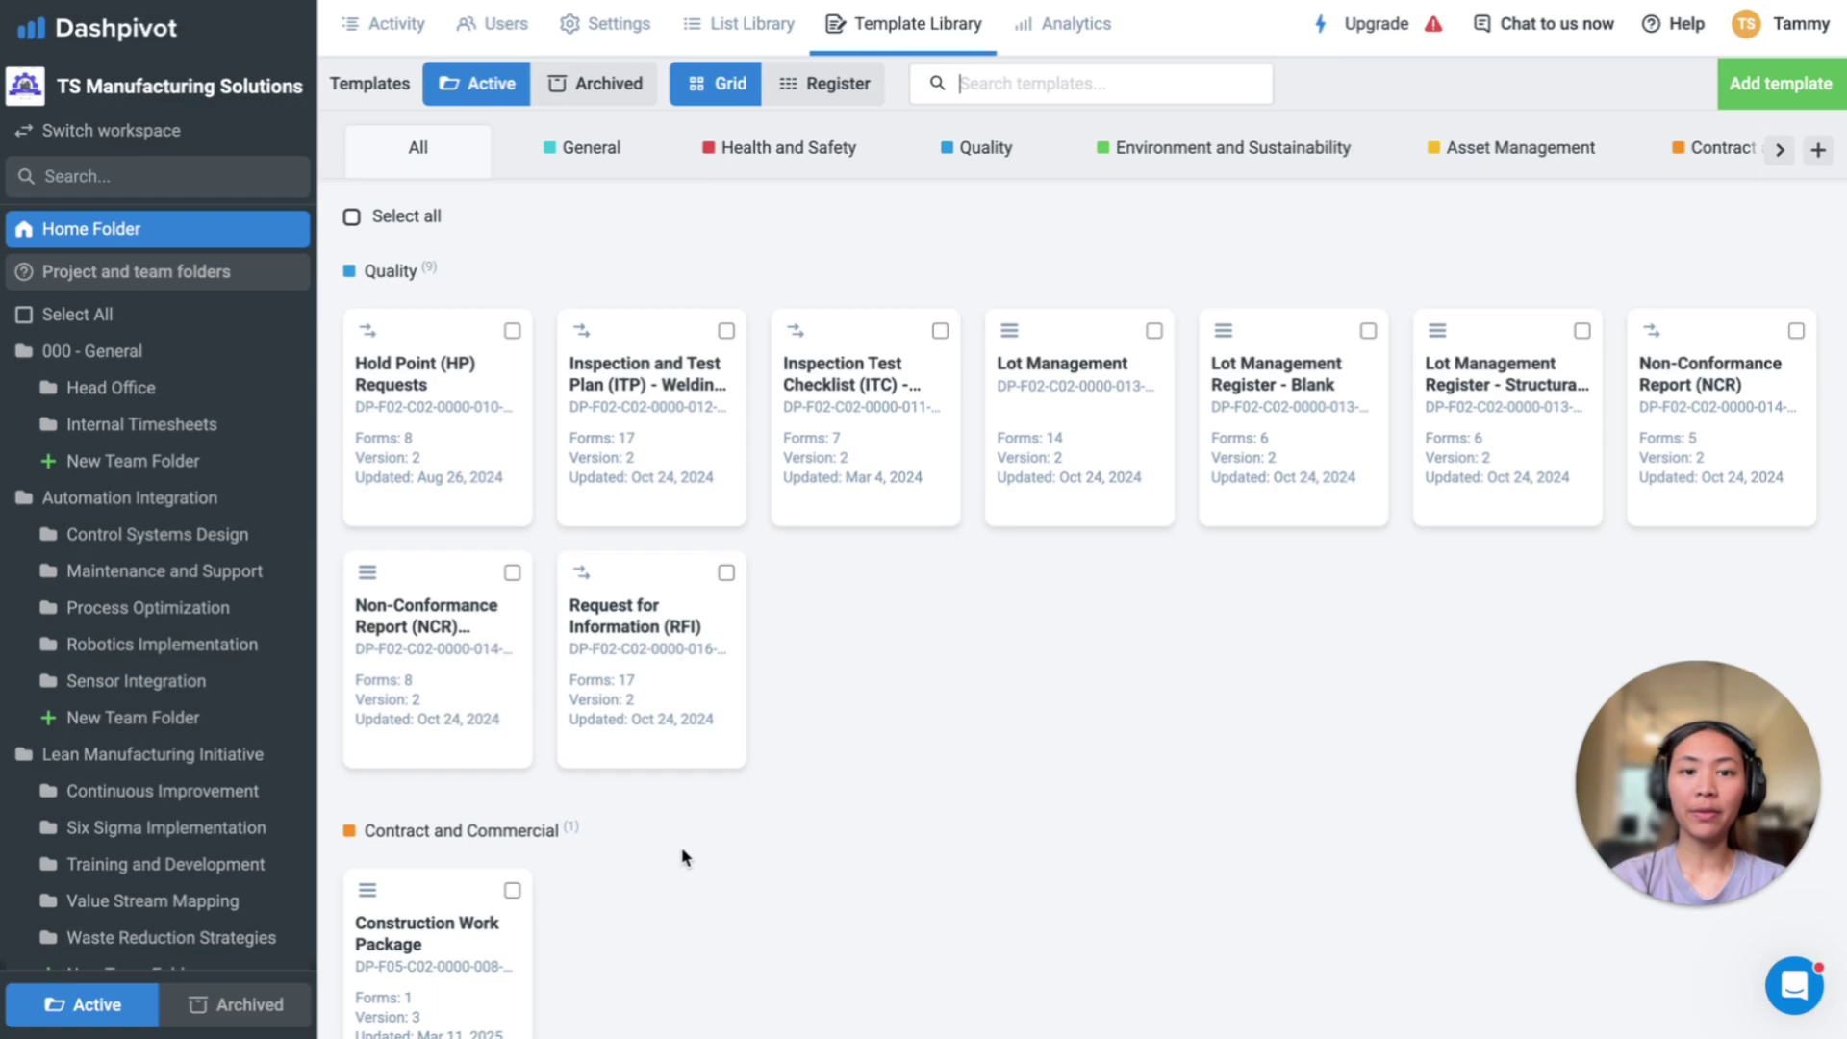
- Start a new template from the free public gallery, search 'itp' and scroll the filter sidebar
click(1766, 88)
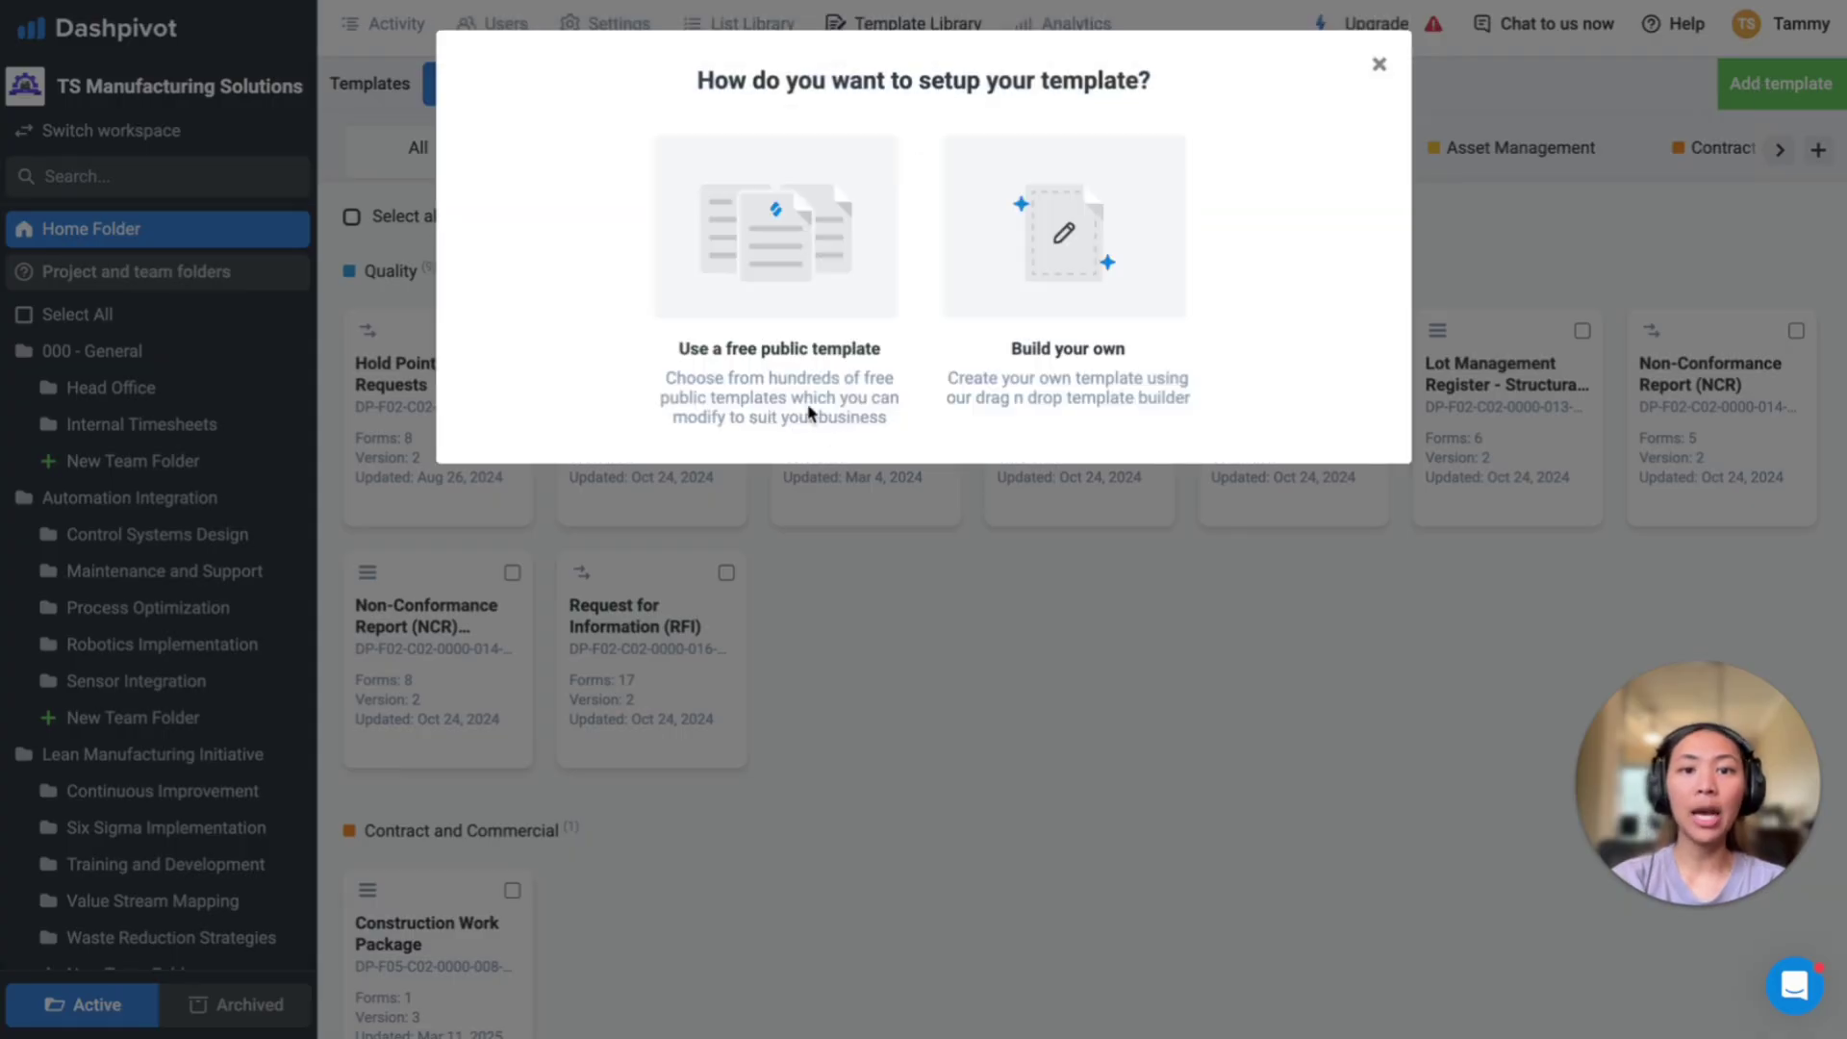
click(710, 258)
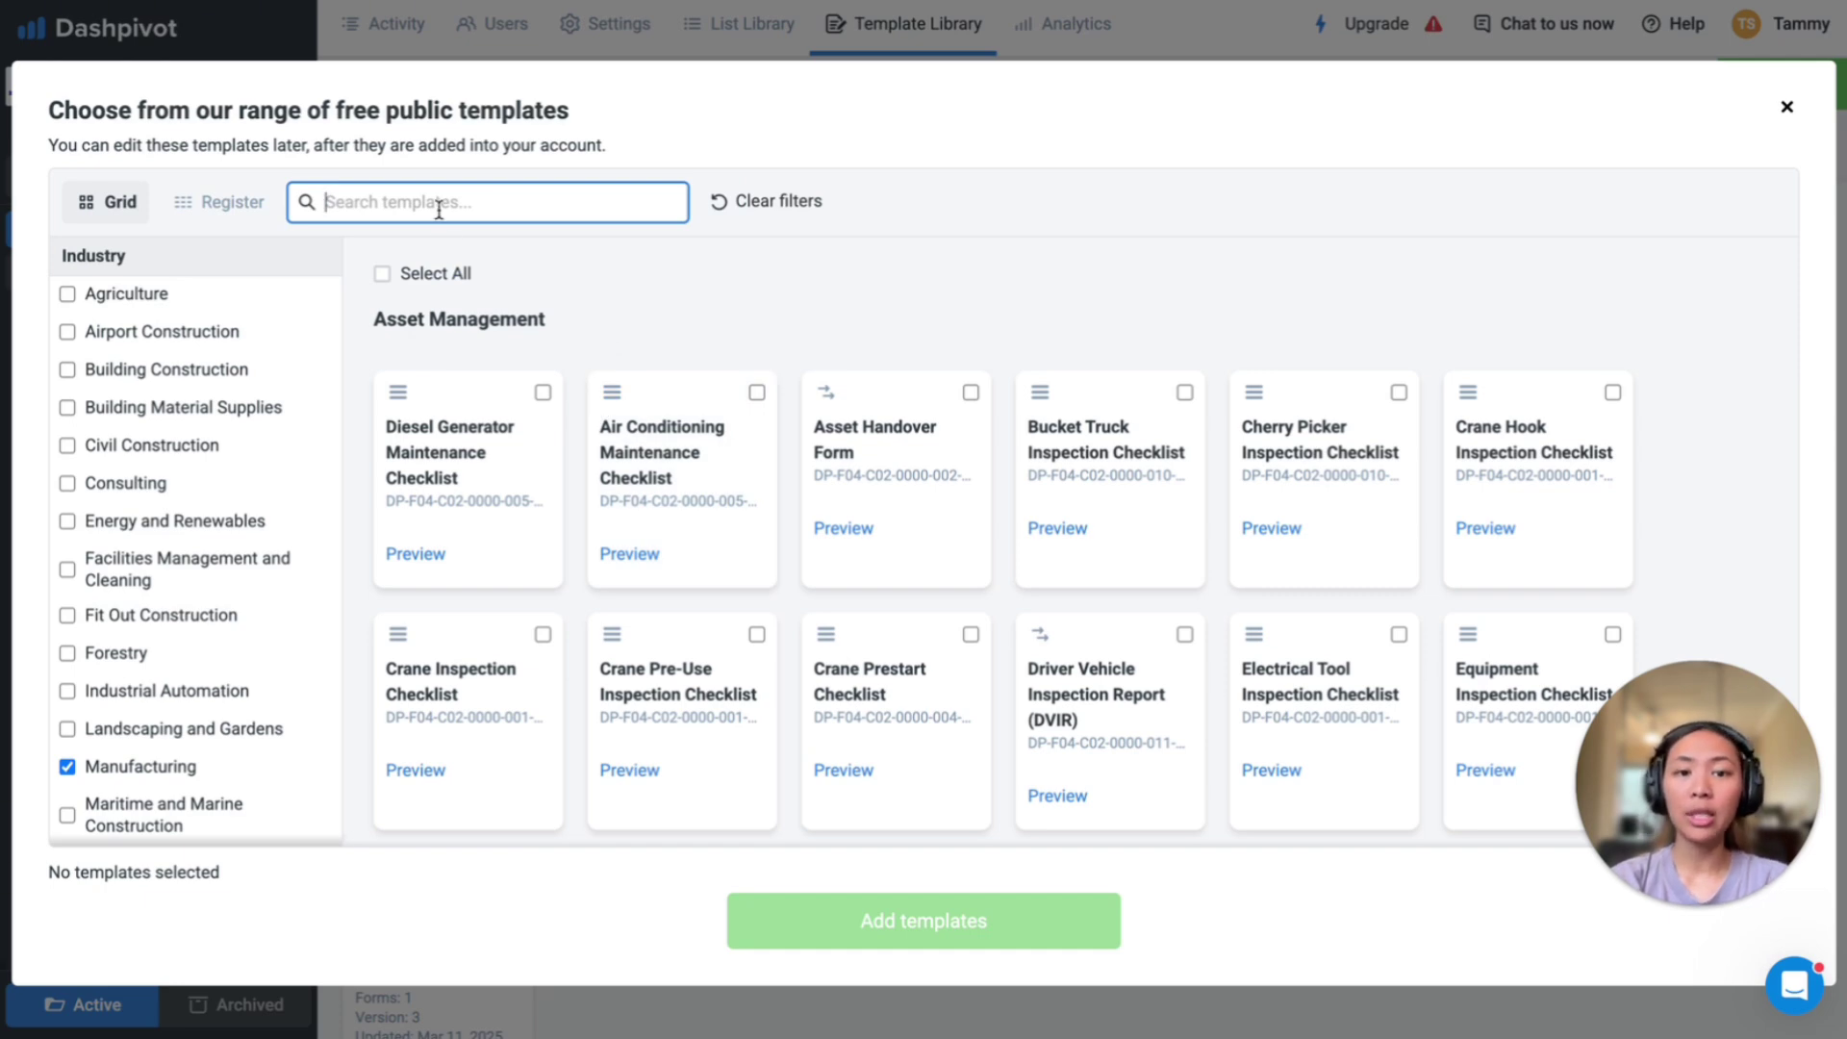
text(itp)
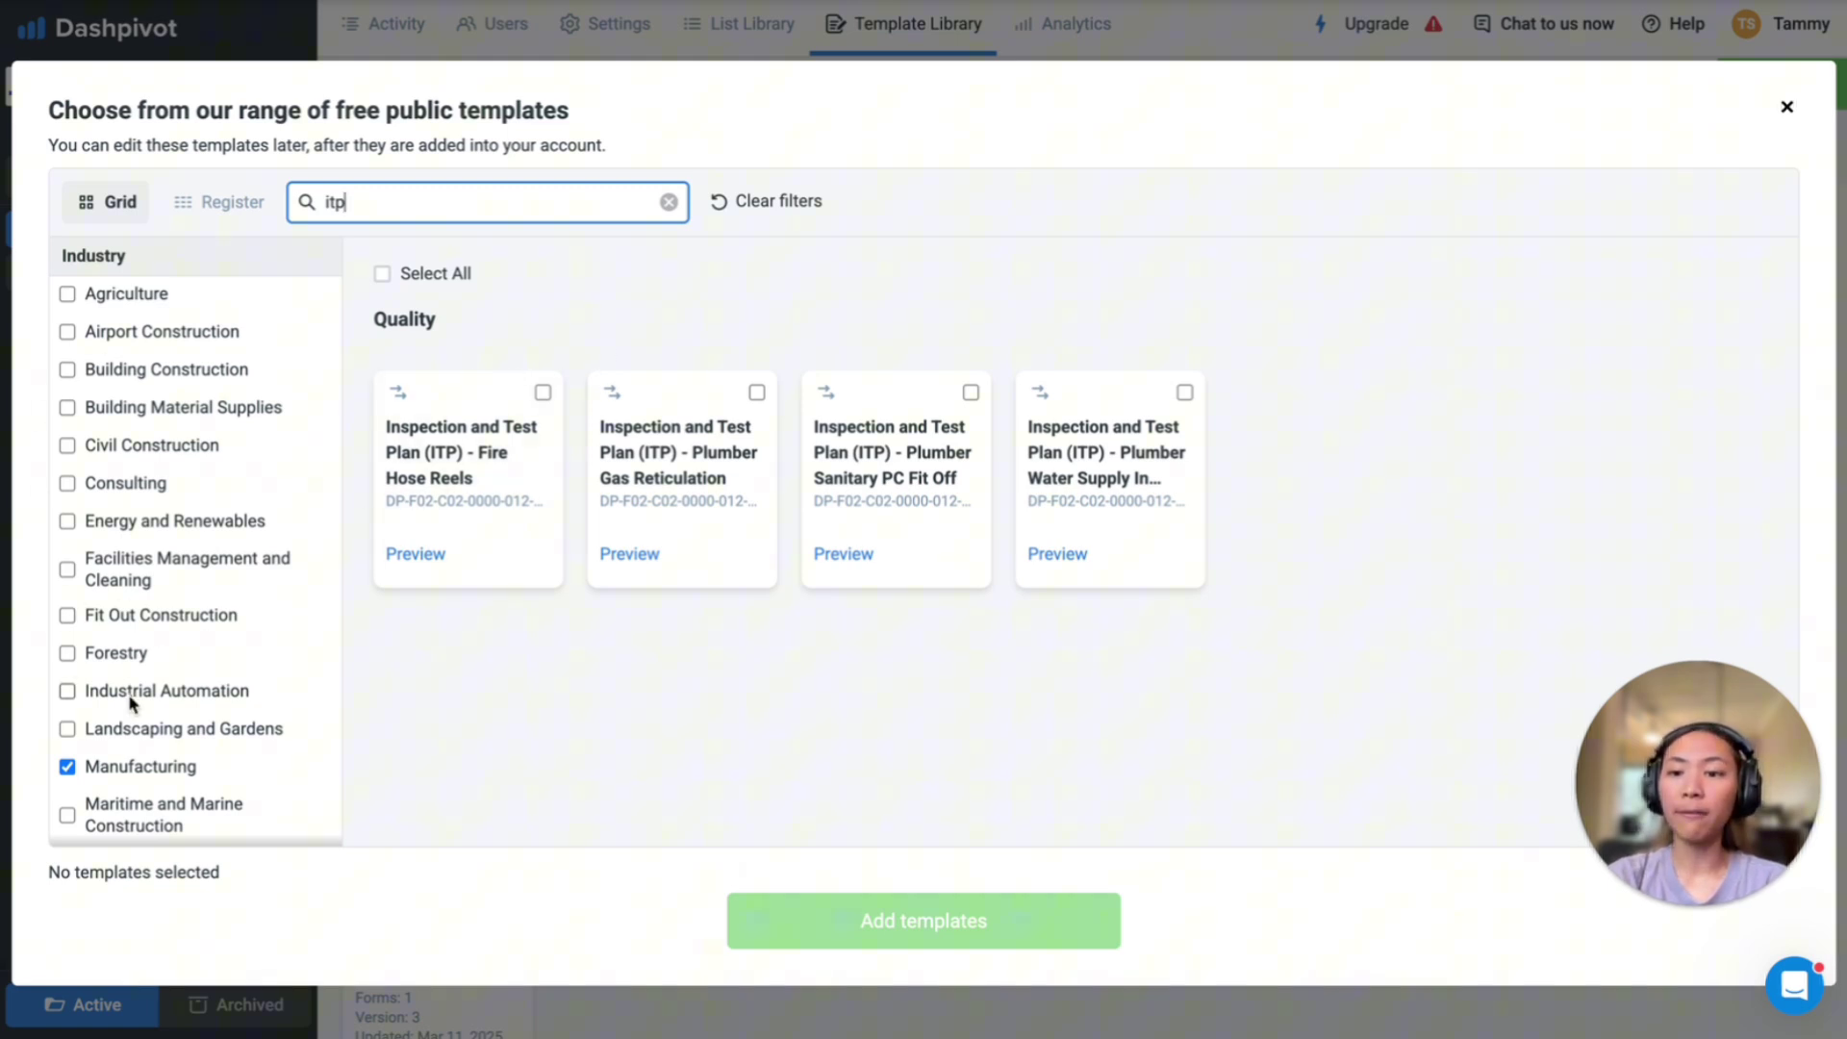
scroll(100, 739, down, 3)
scroll(144, 625, up, 3)
scroll(212, 532, down, 10)
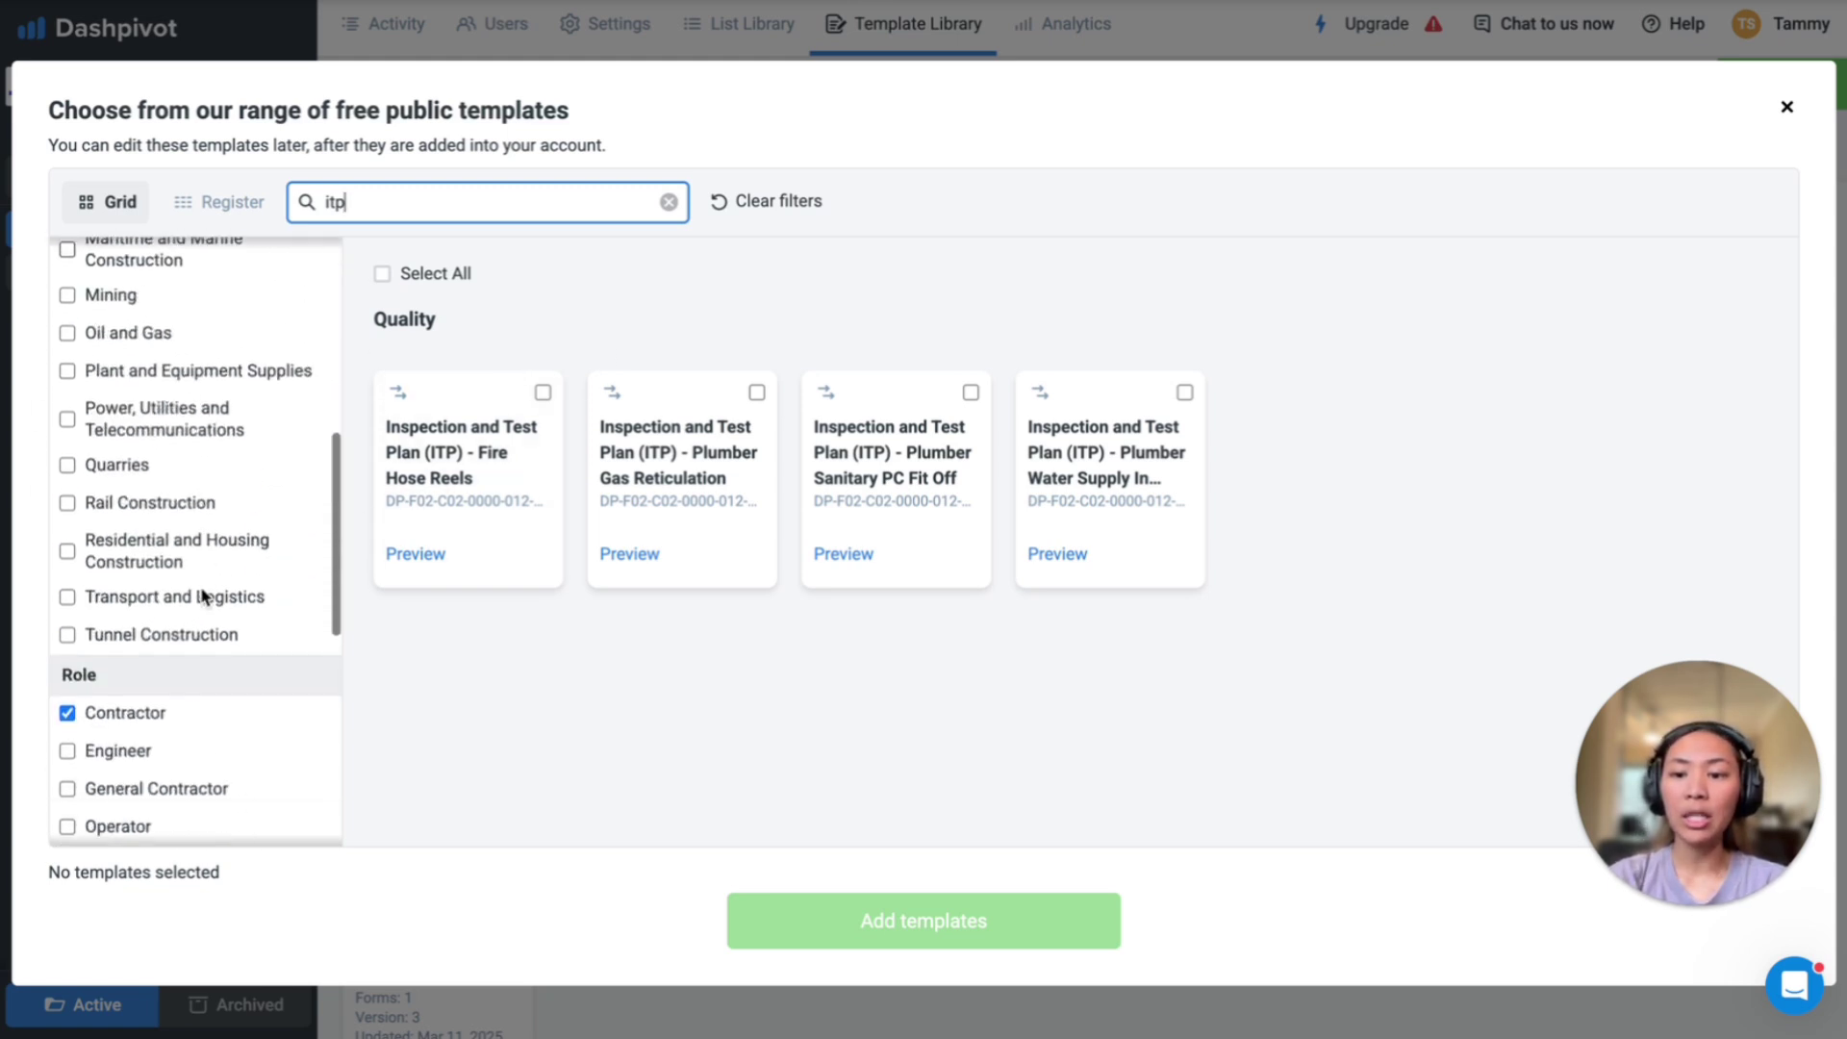
scroll(197, 397, down, 3)
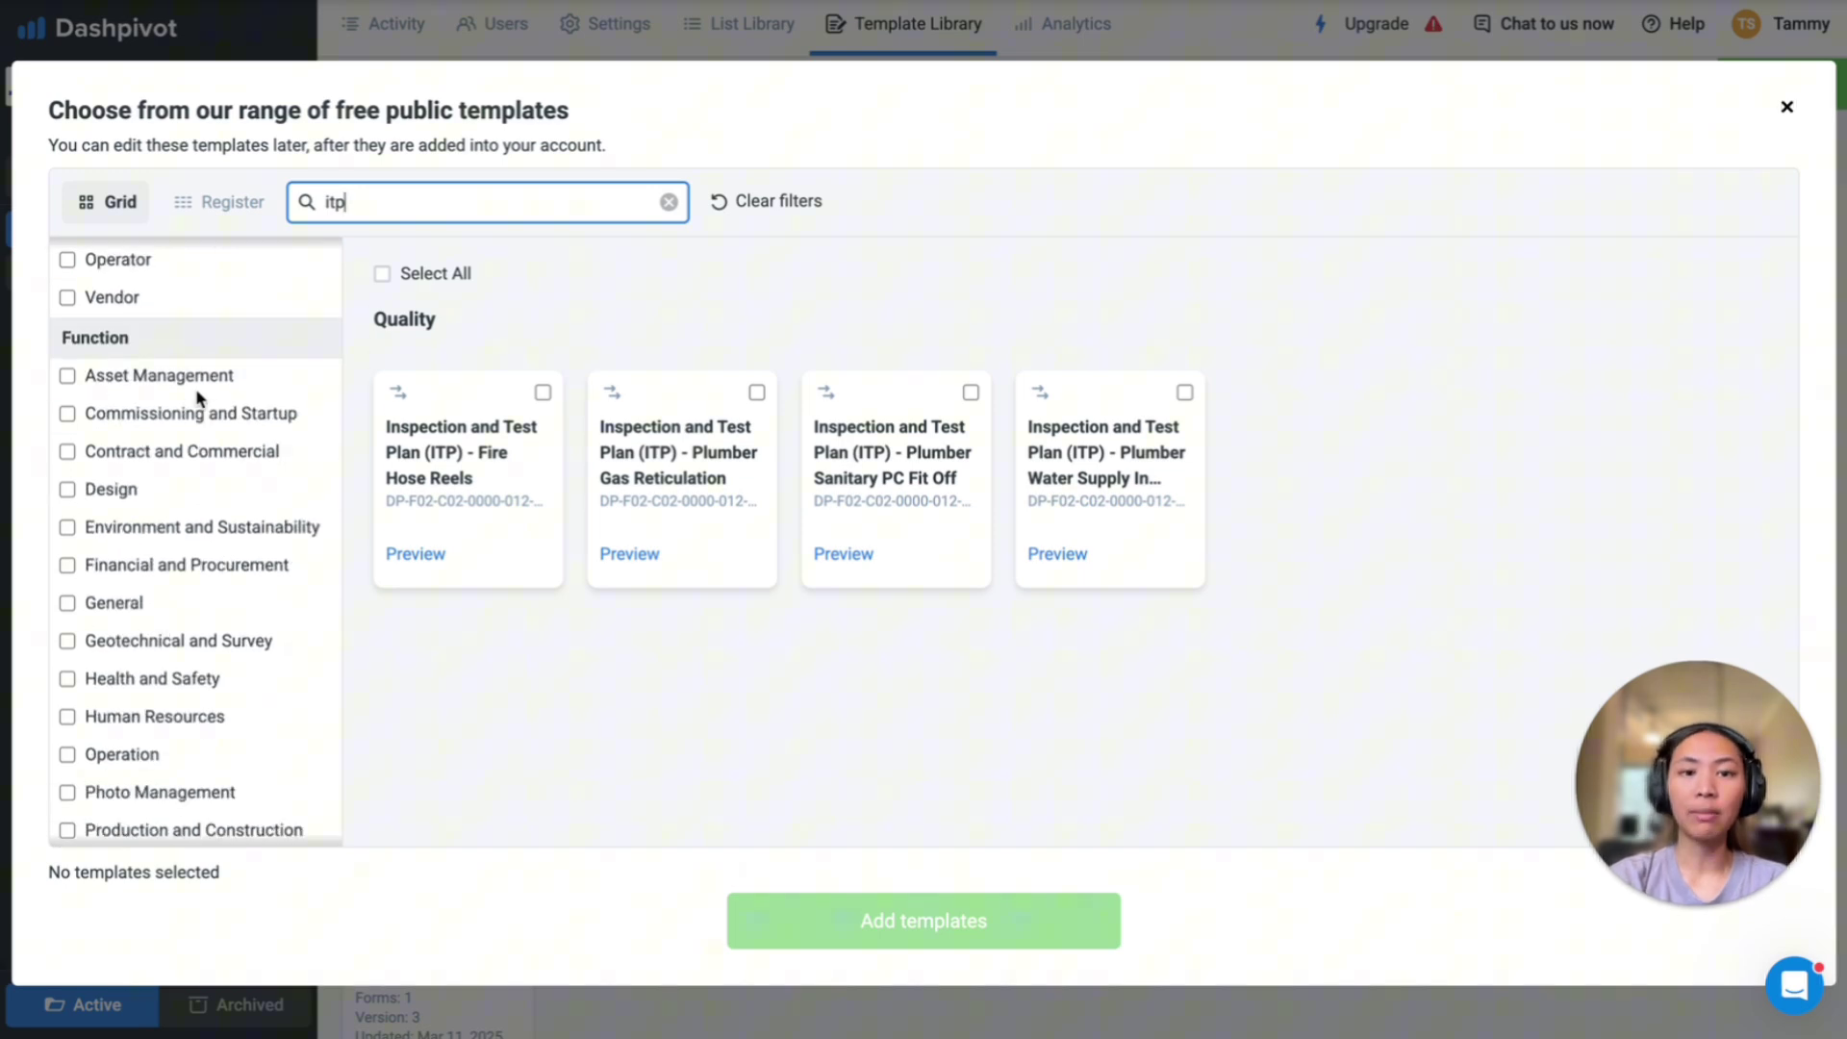
- Preview the Fire Hose Reels ITP template and scroll through its contents
click(419, 555)
scroll(495, 511, down, 10)
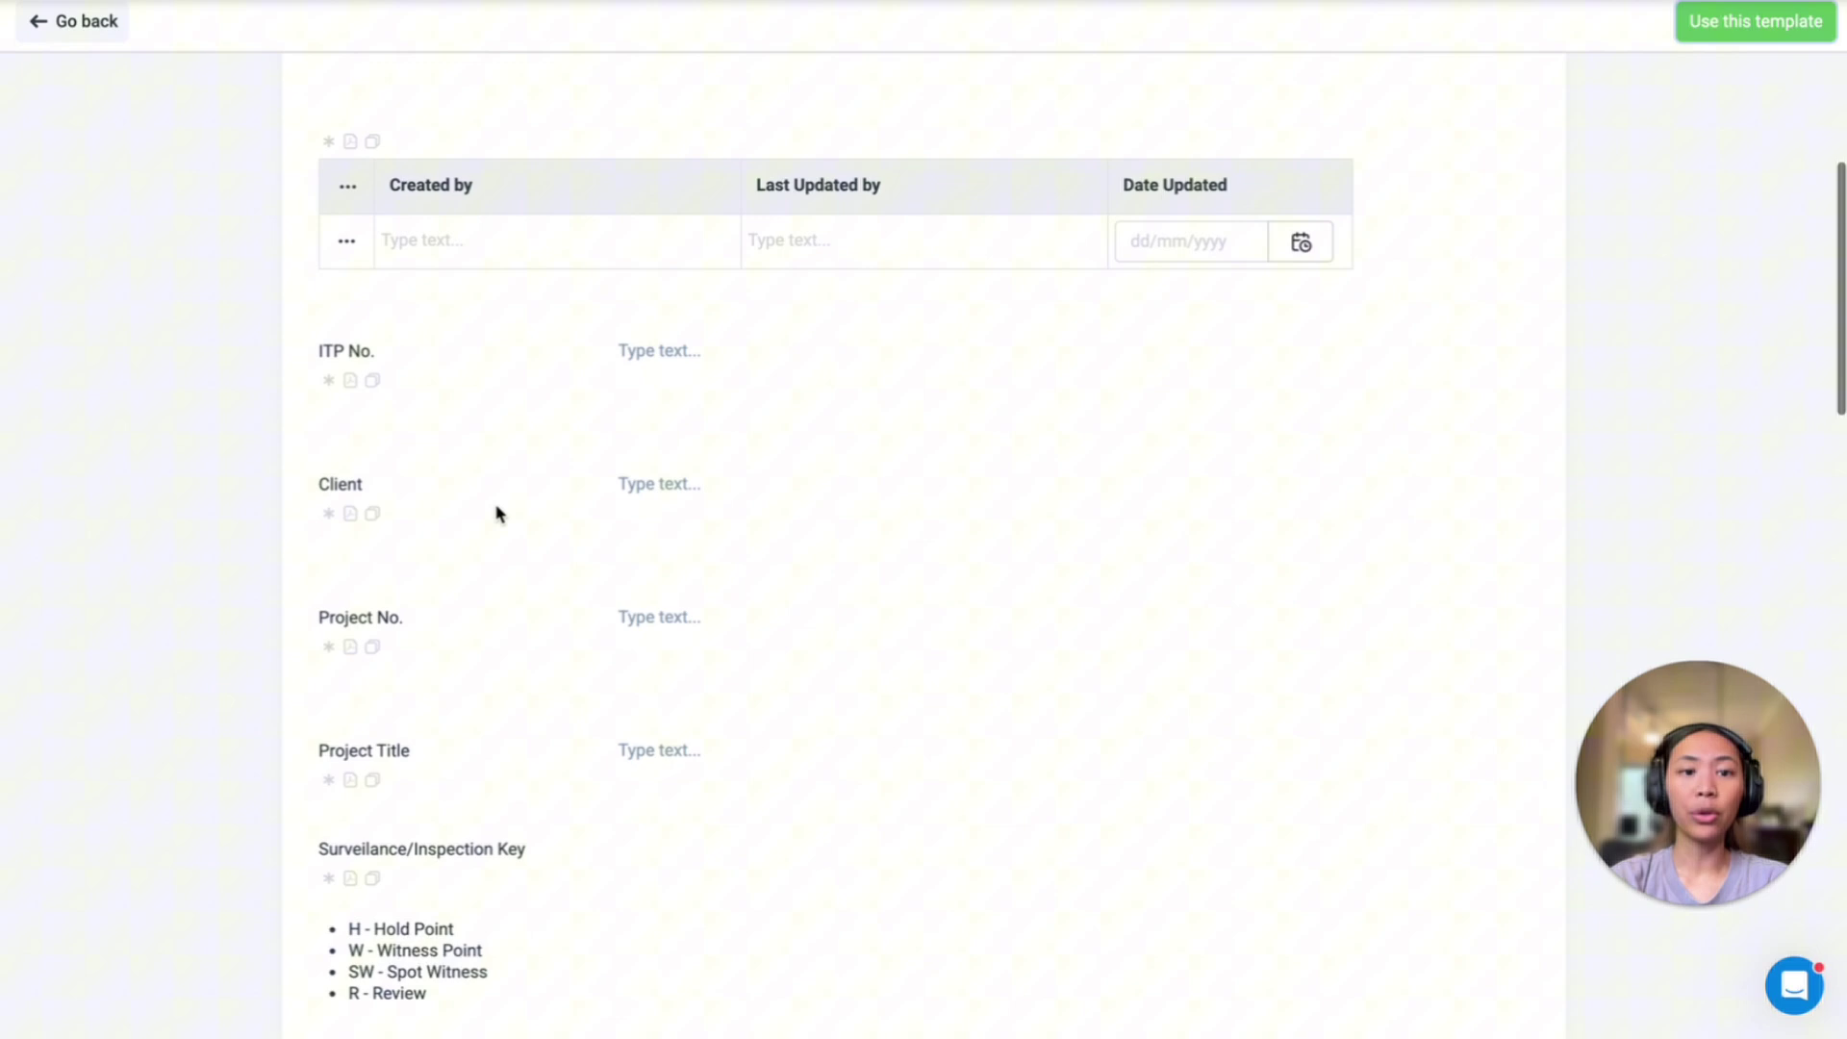
scroll(499, 513, down, 10)
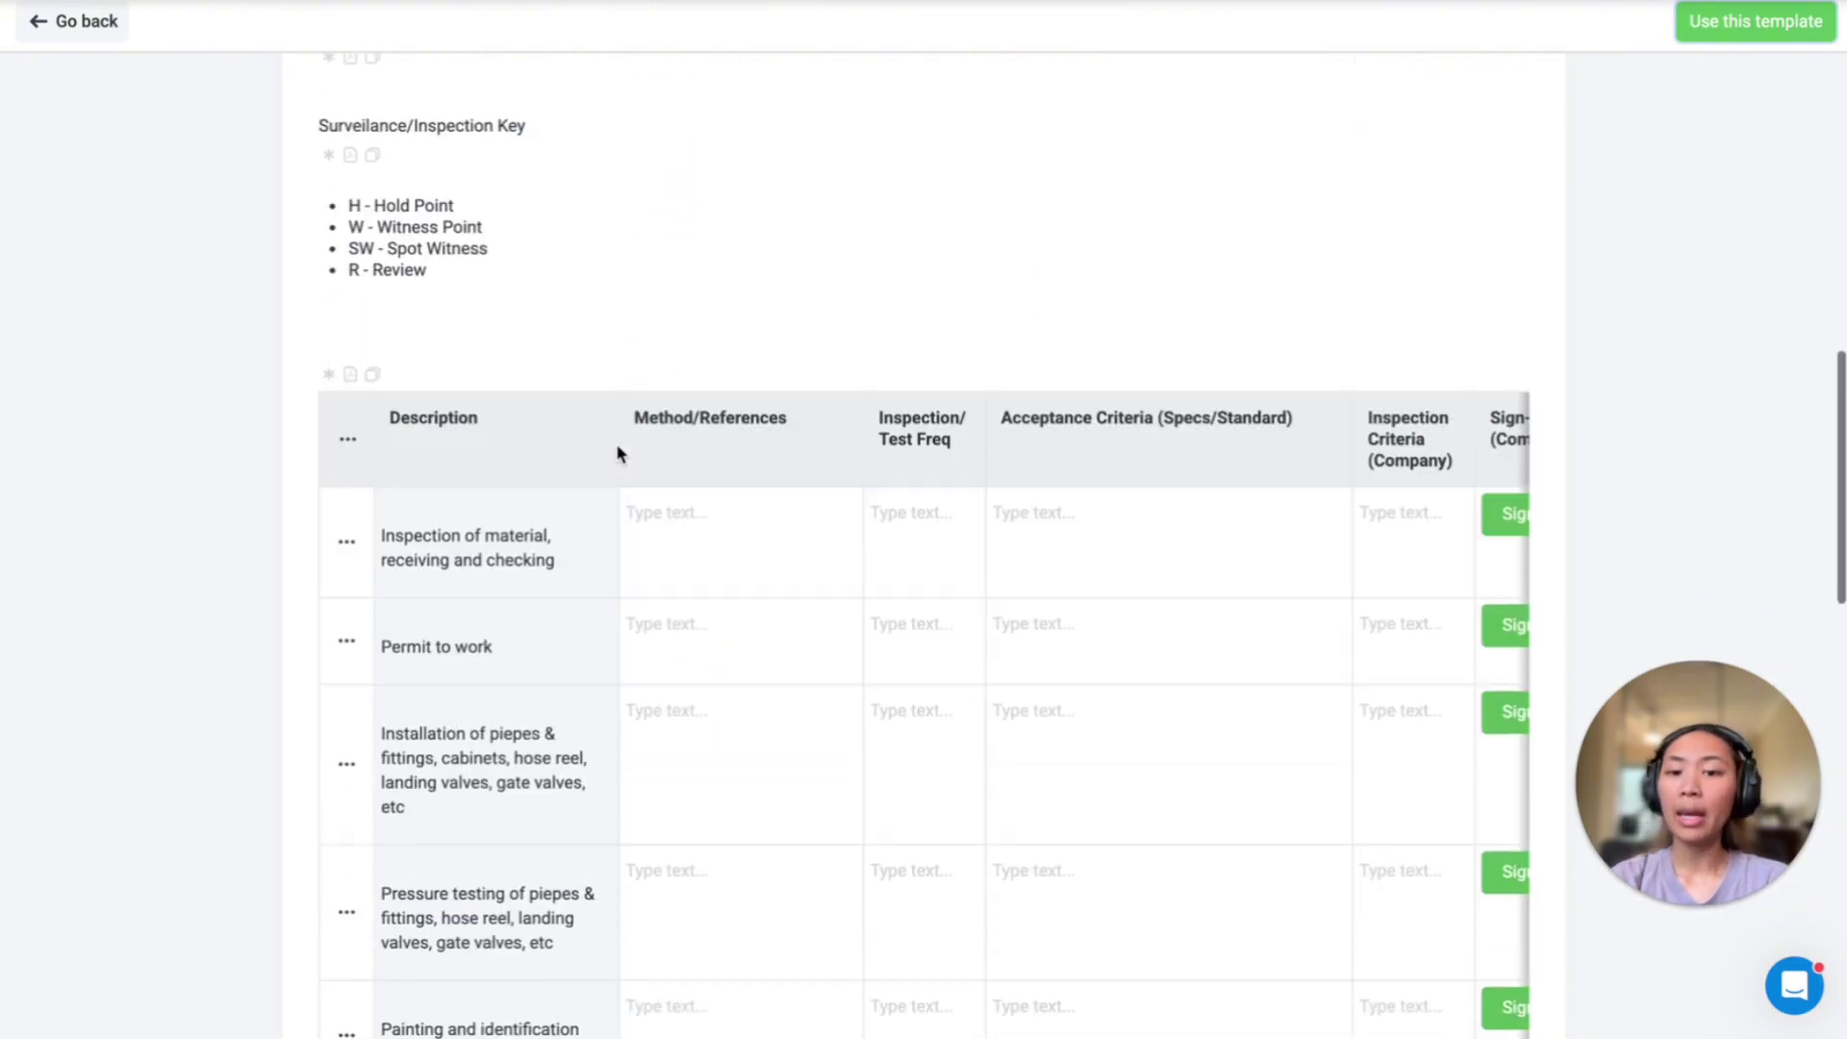
scroll(618, 454, down, 8)
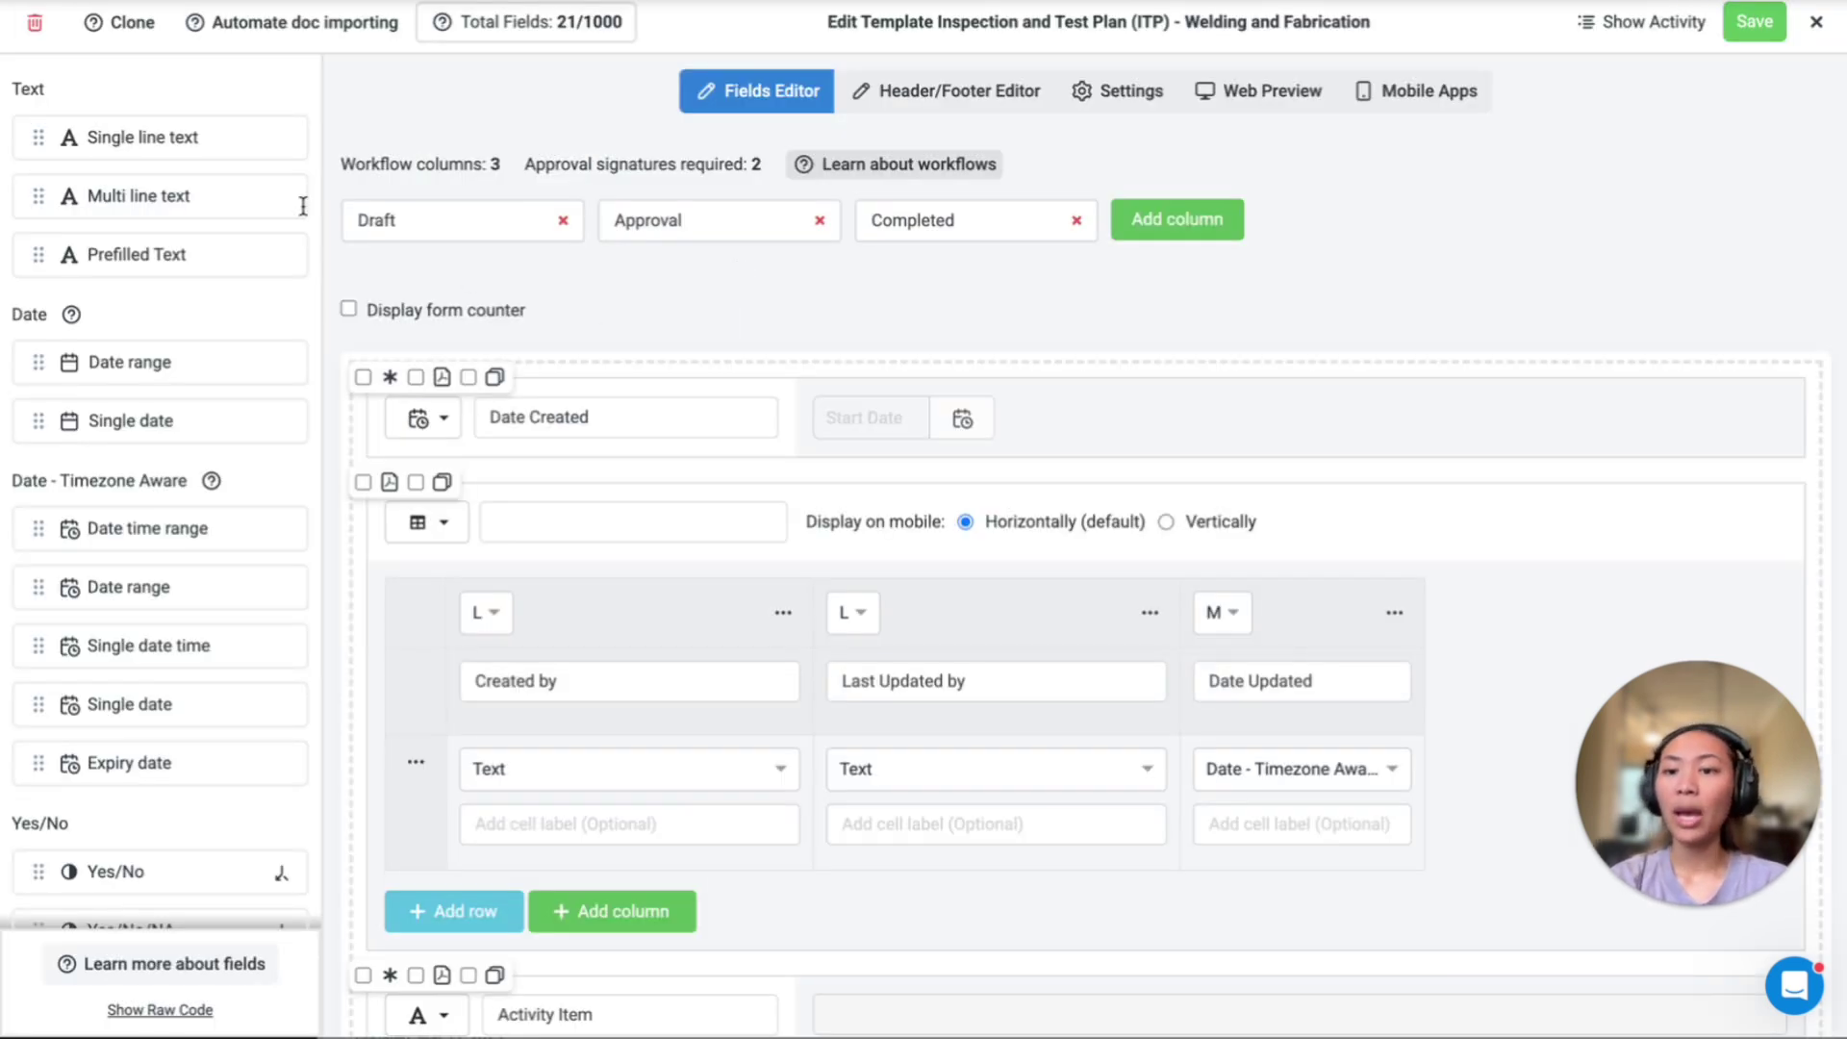
- Add a Single line text field to the form and position it beside Date Created
drag(130, 138, 626, 411)
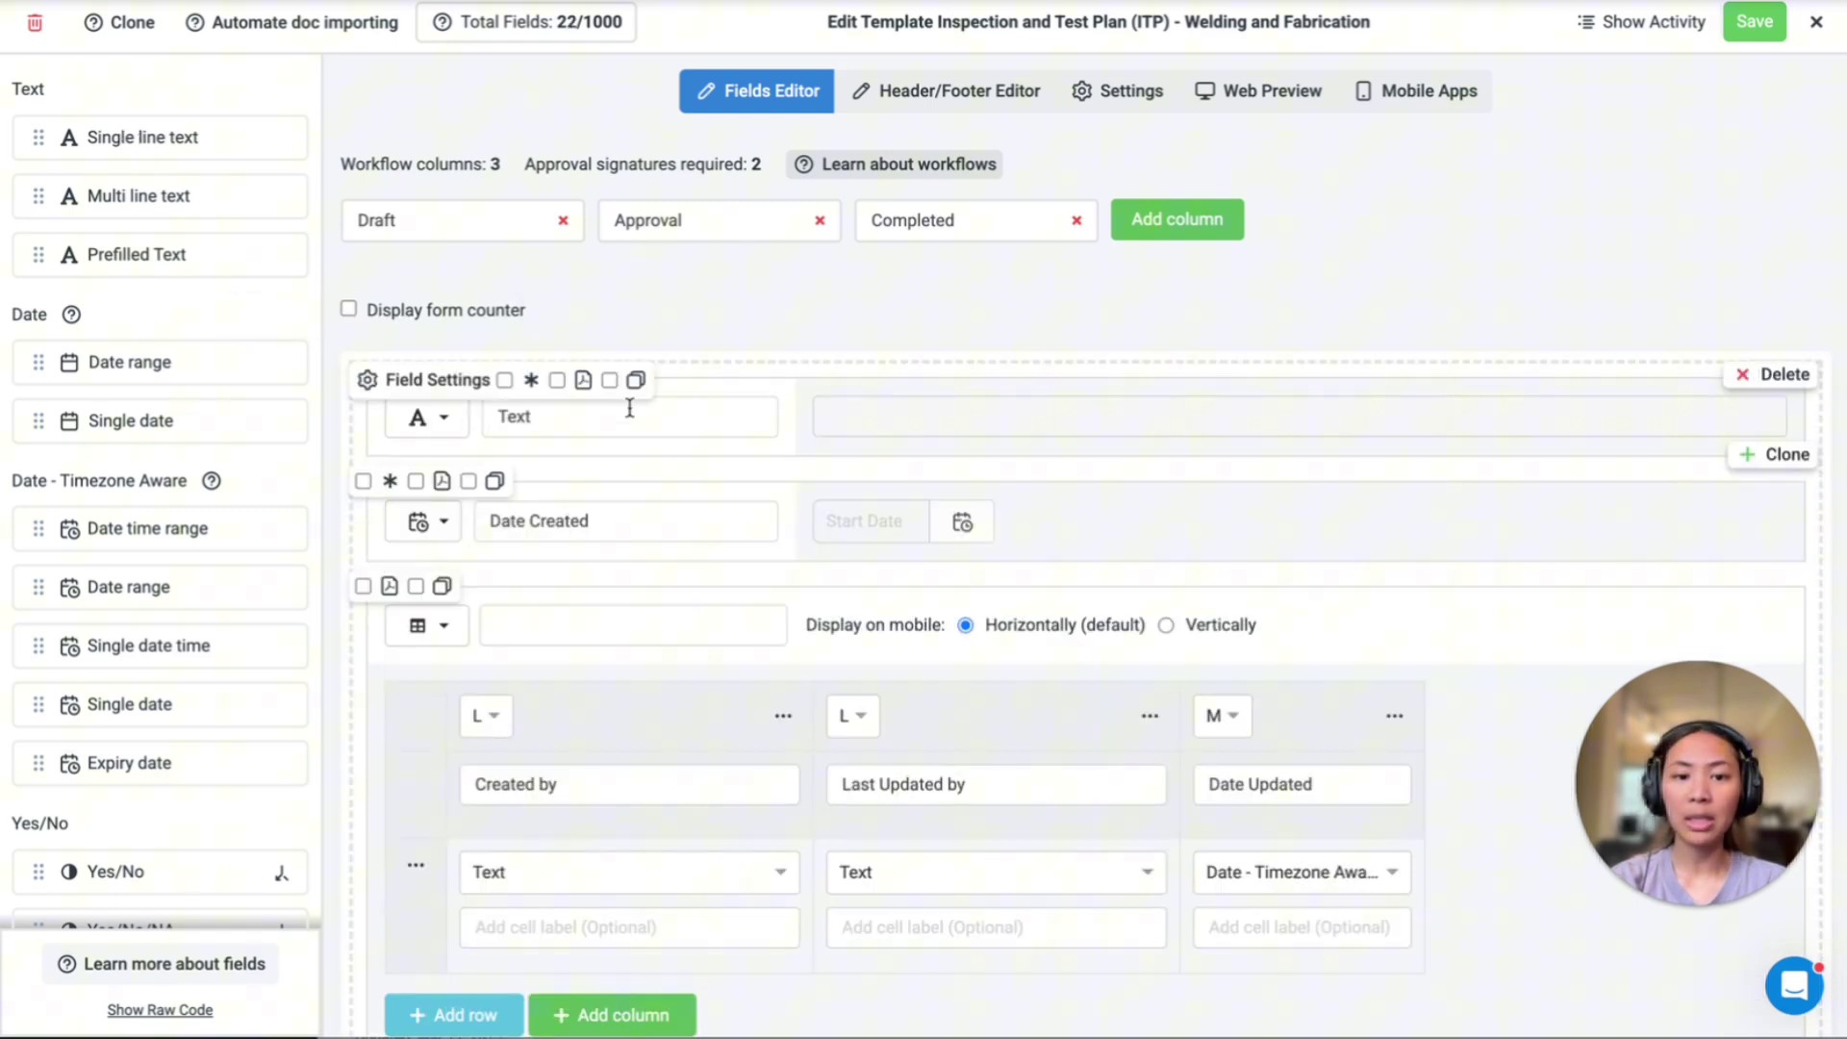
scroll(702, 477, down, 1)
scroll(710, 466, down, 1)
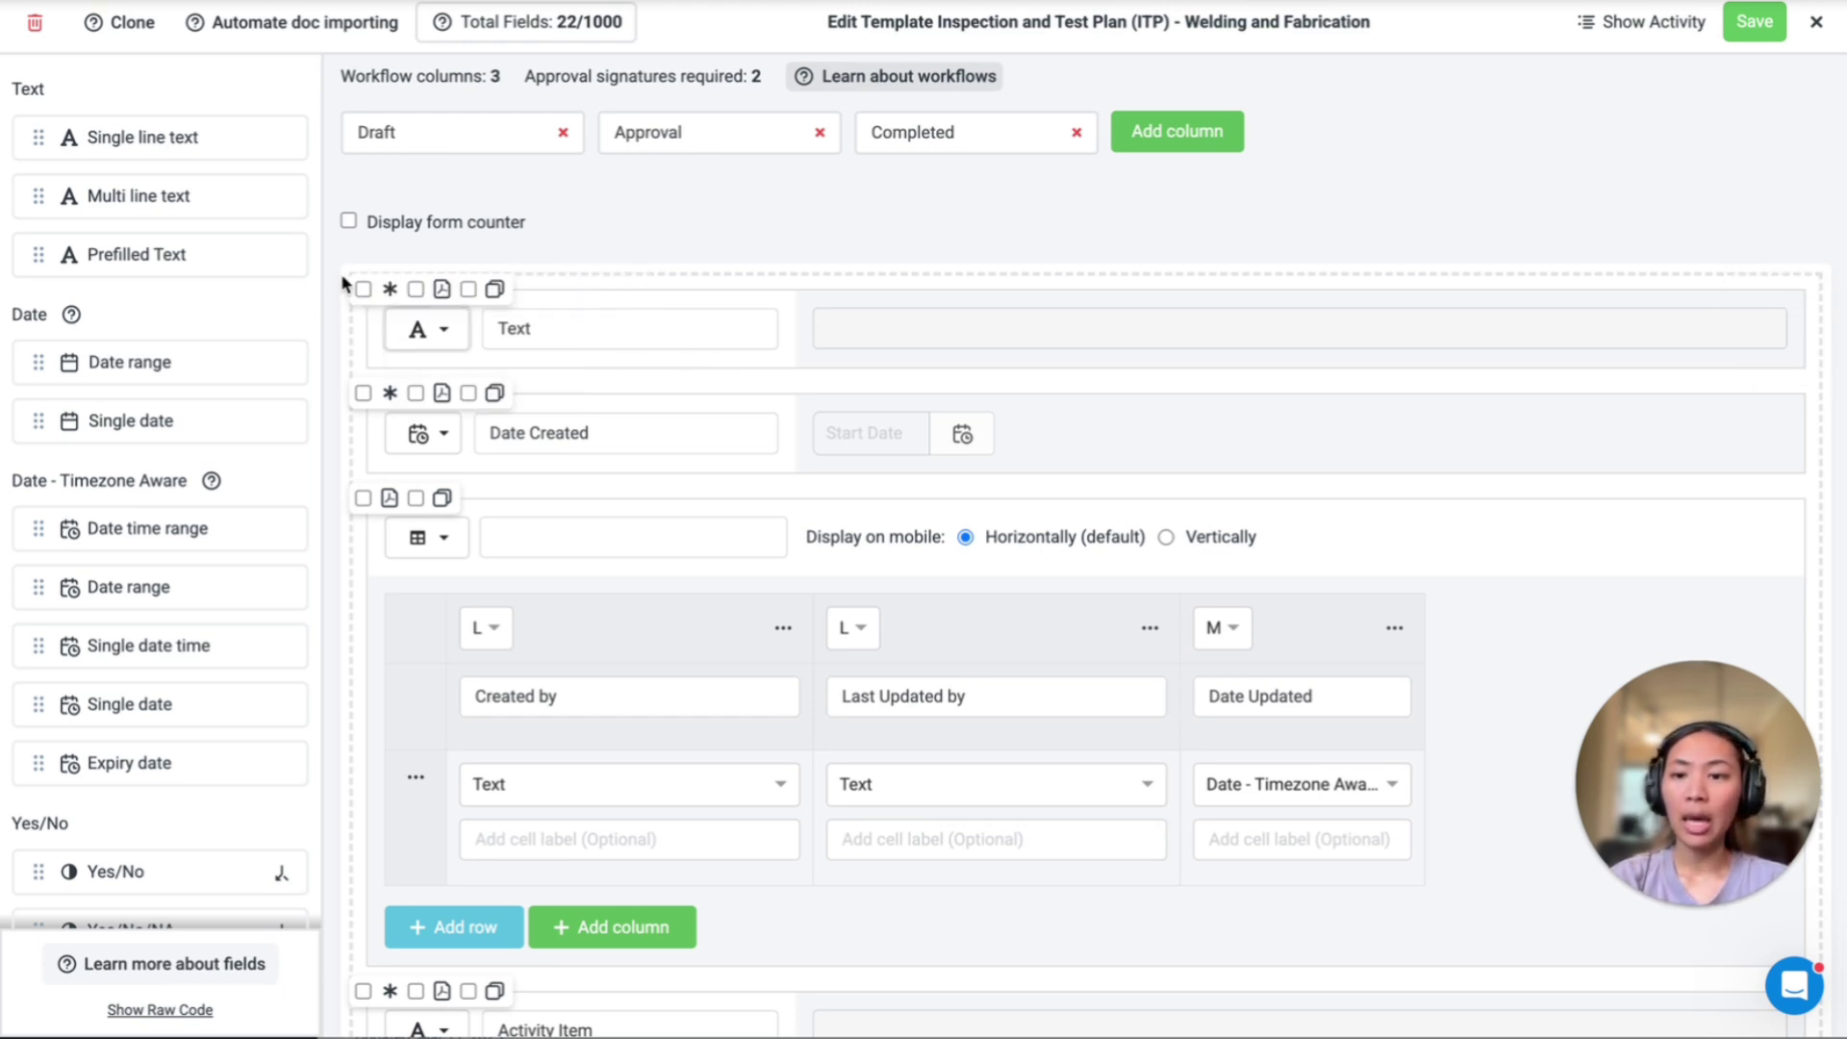
scroll(185, 417, down, 8)
scroll(185, 417, down, 9)
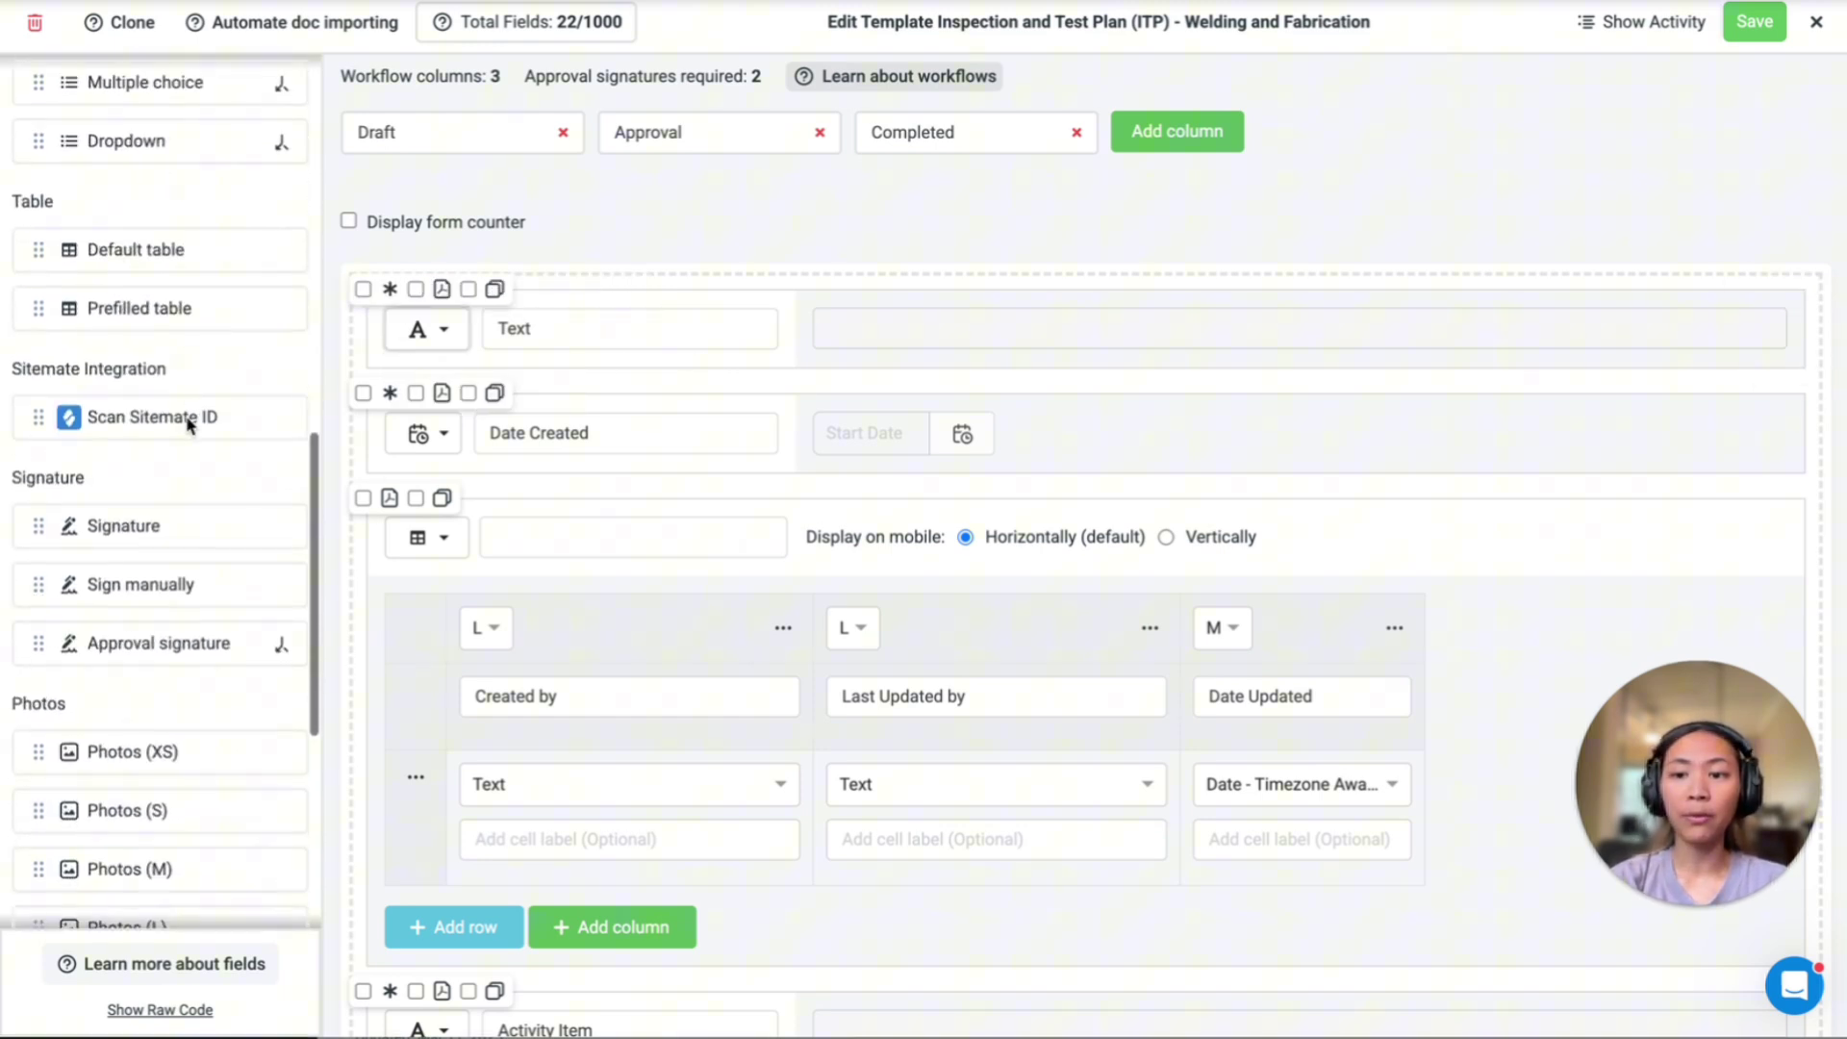
scroll(795, 266, down, 2)
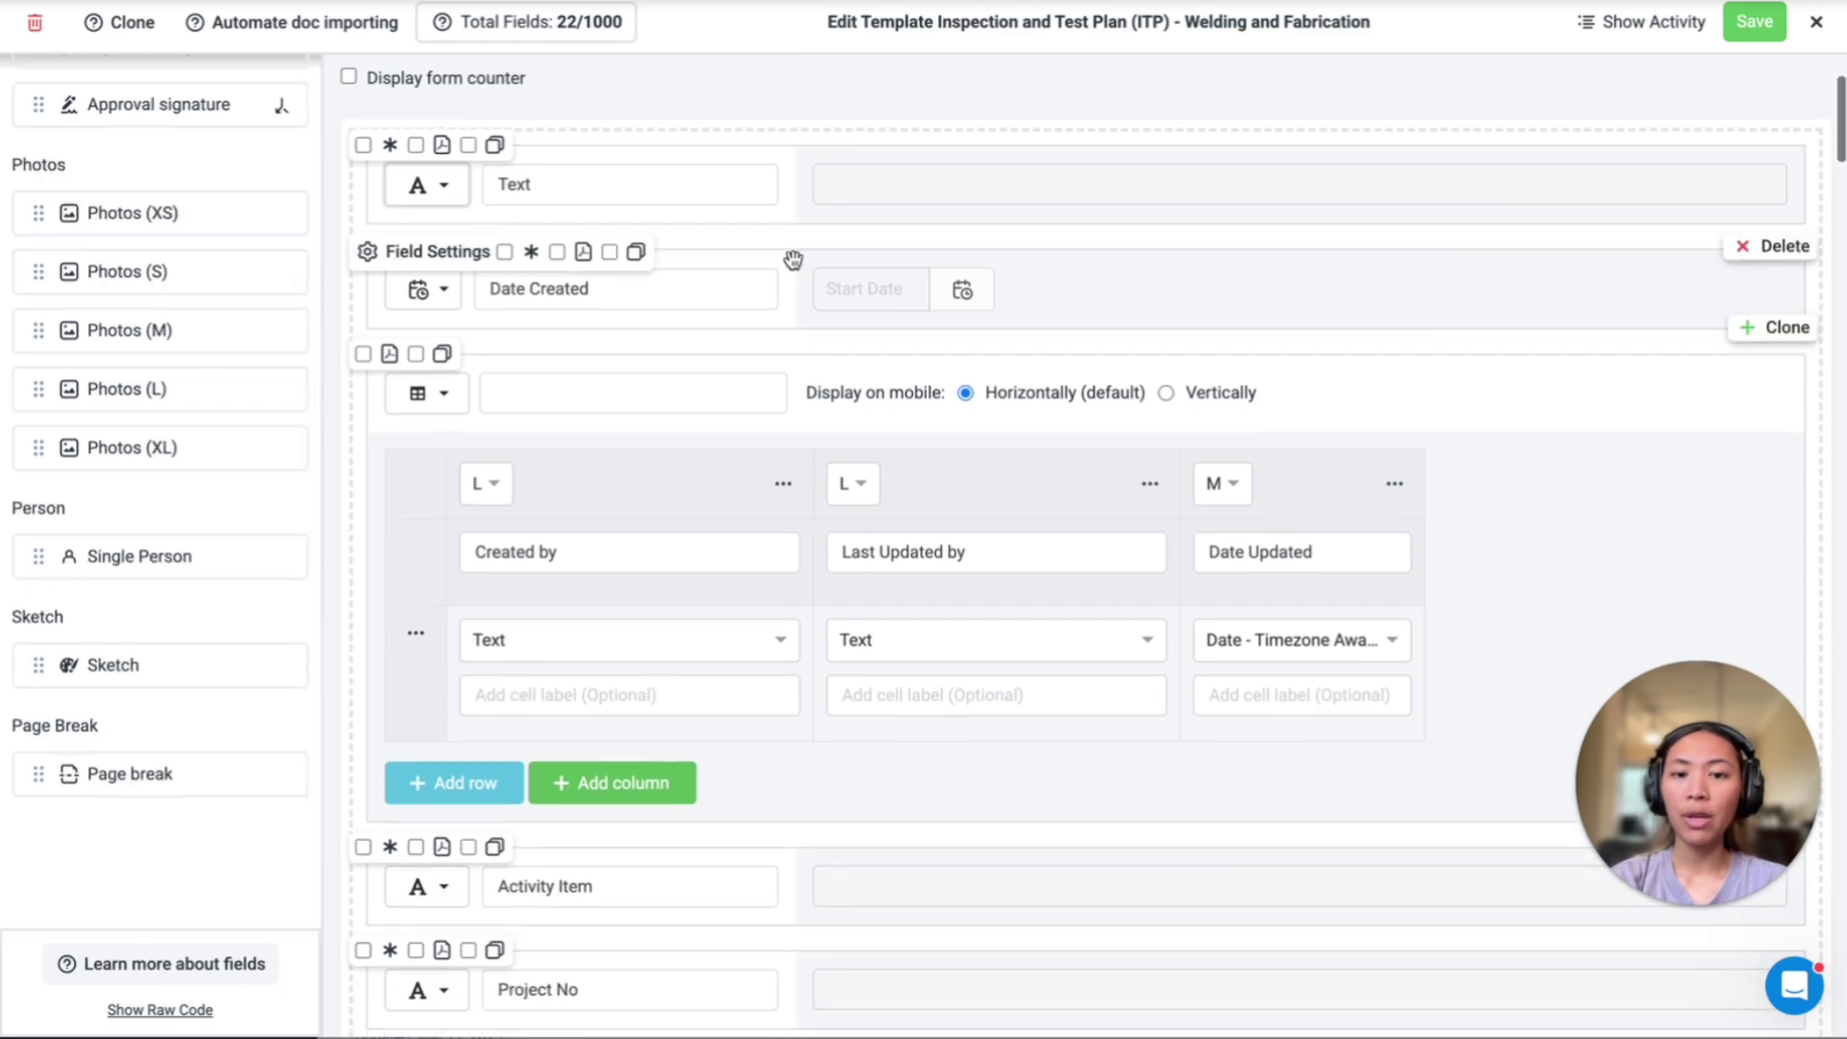
drag(799, 202, 800, 342)
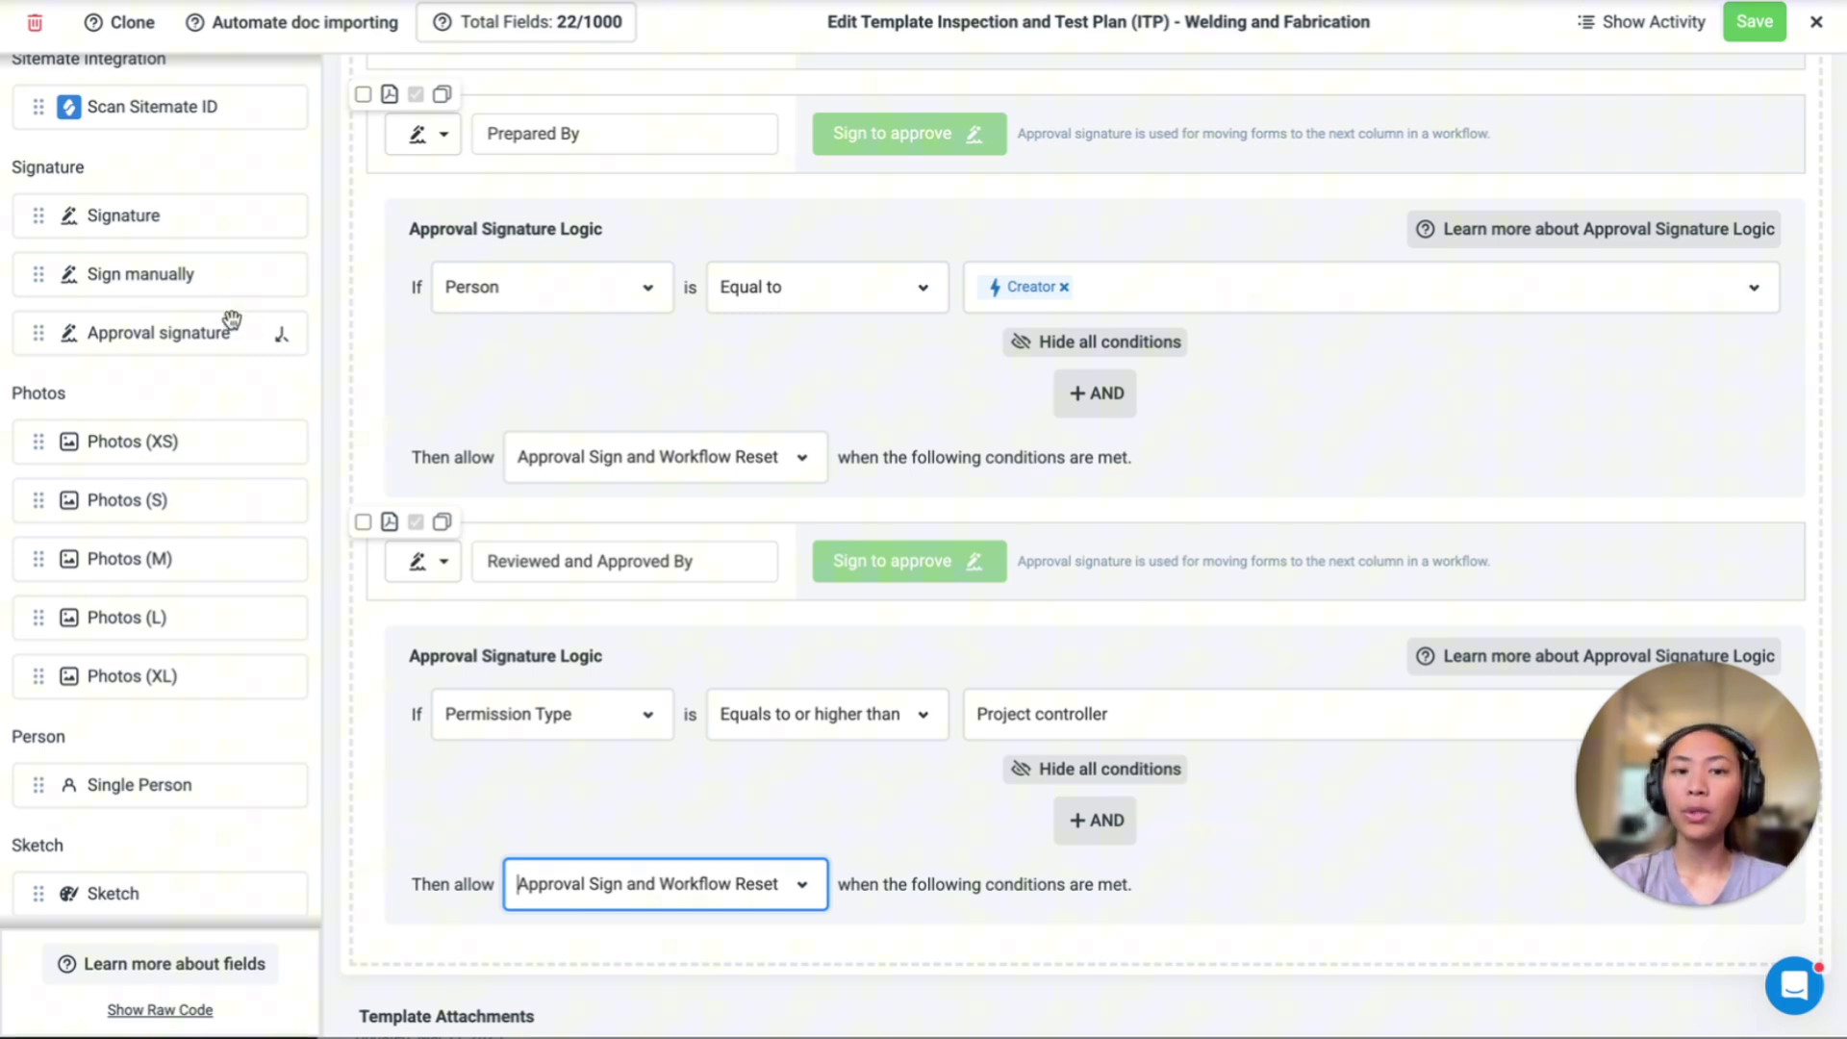
scroll(274, 341, up, 1)
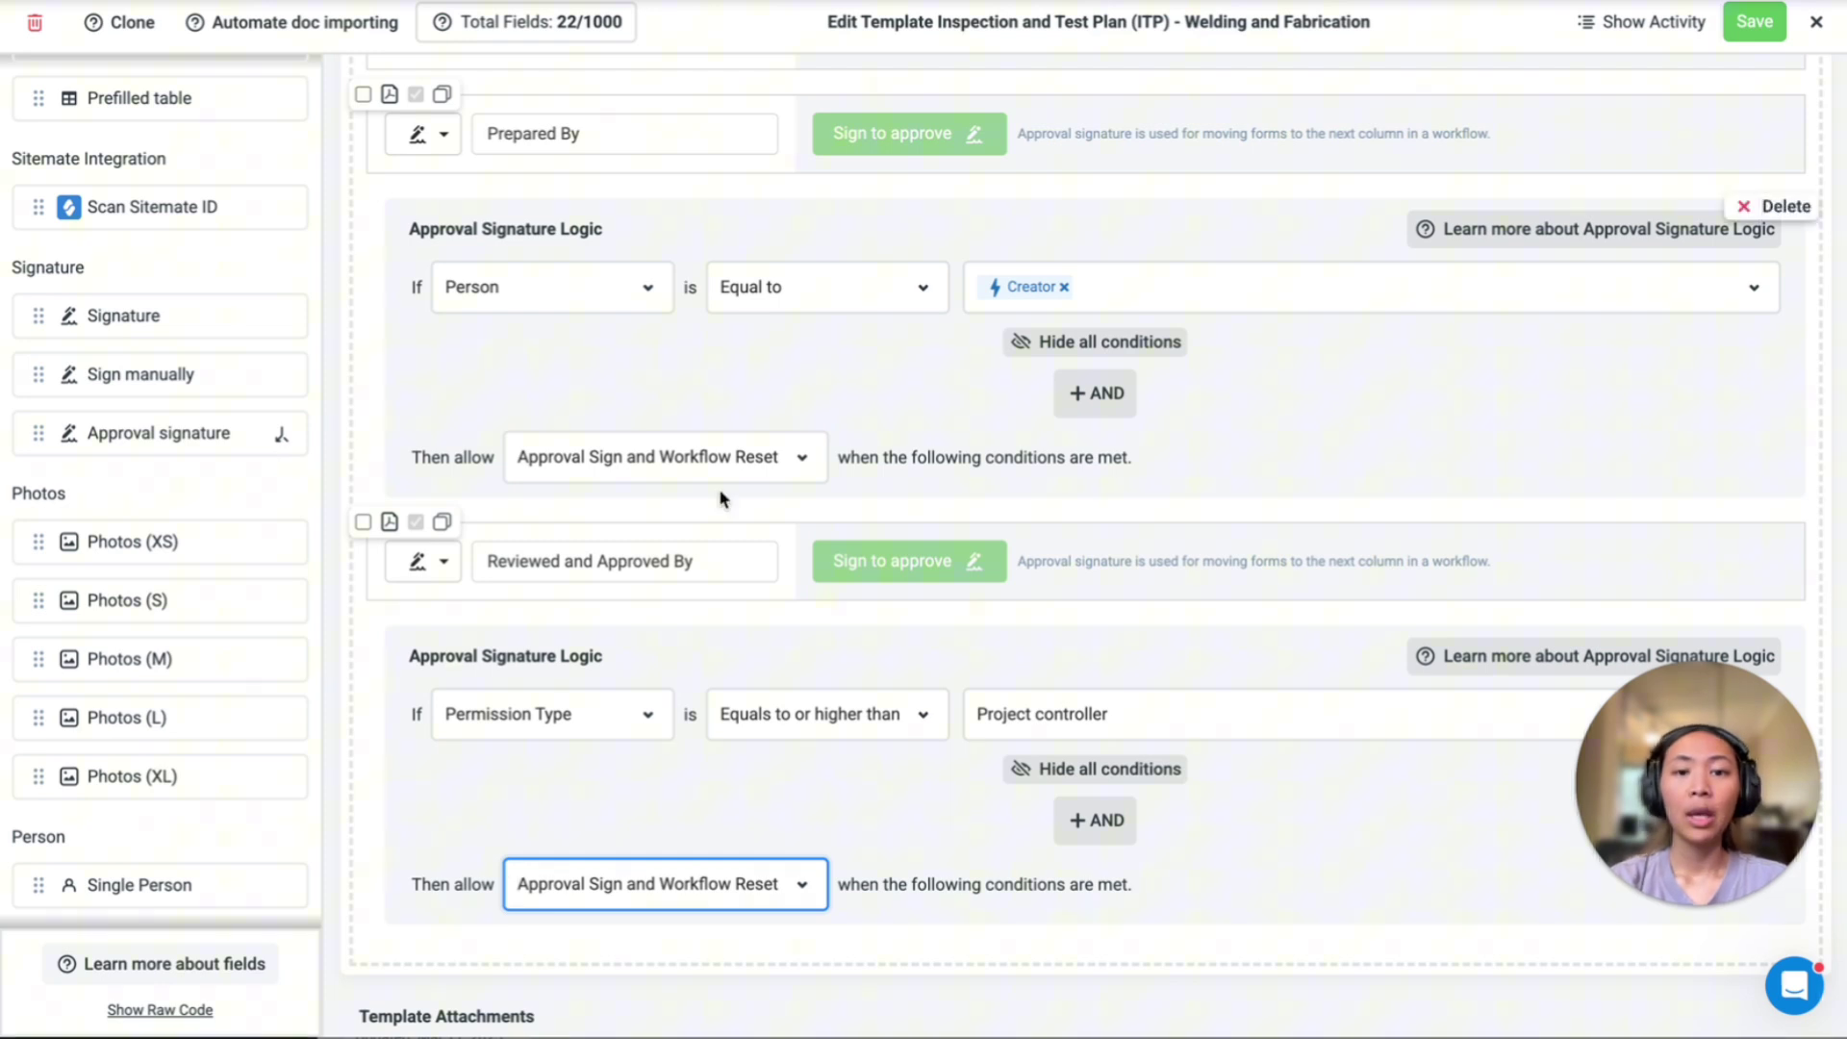
scroll(722, 496, down, 1)
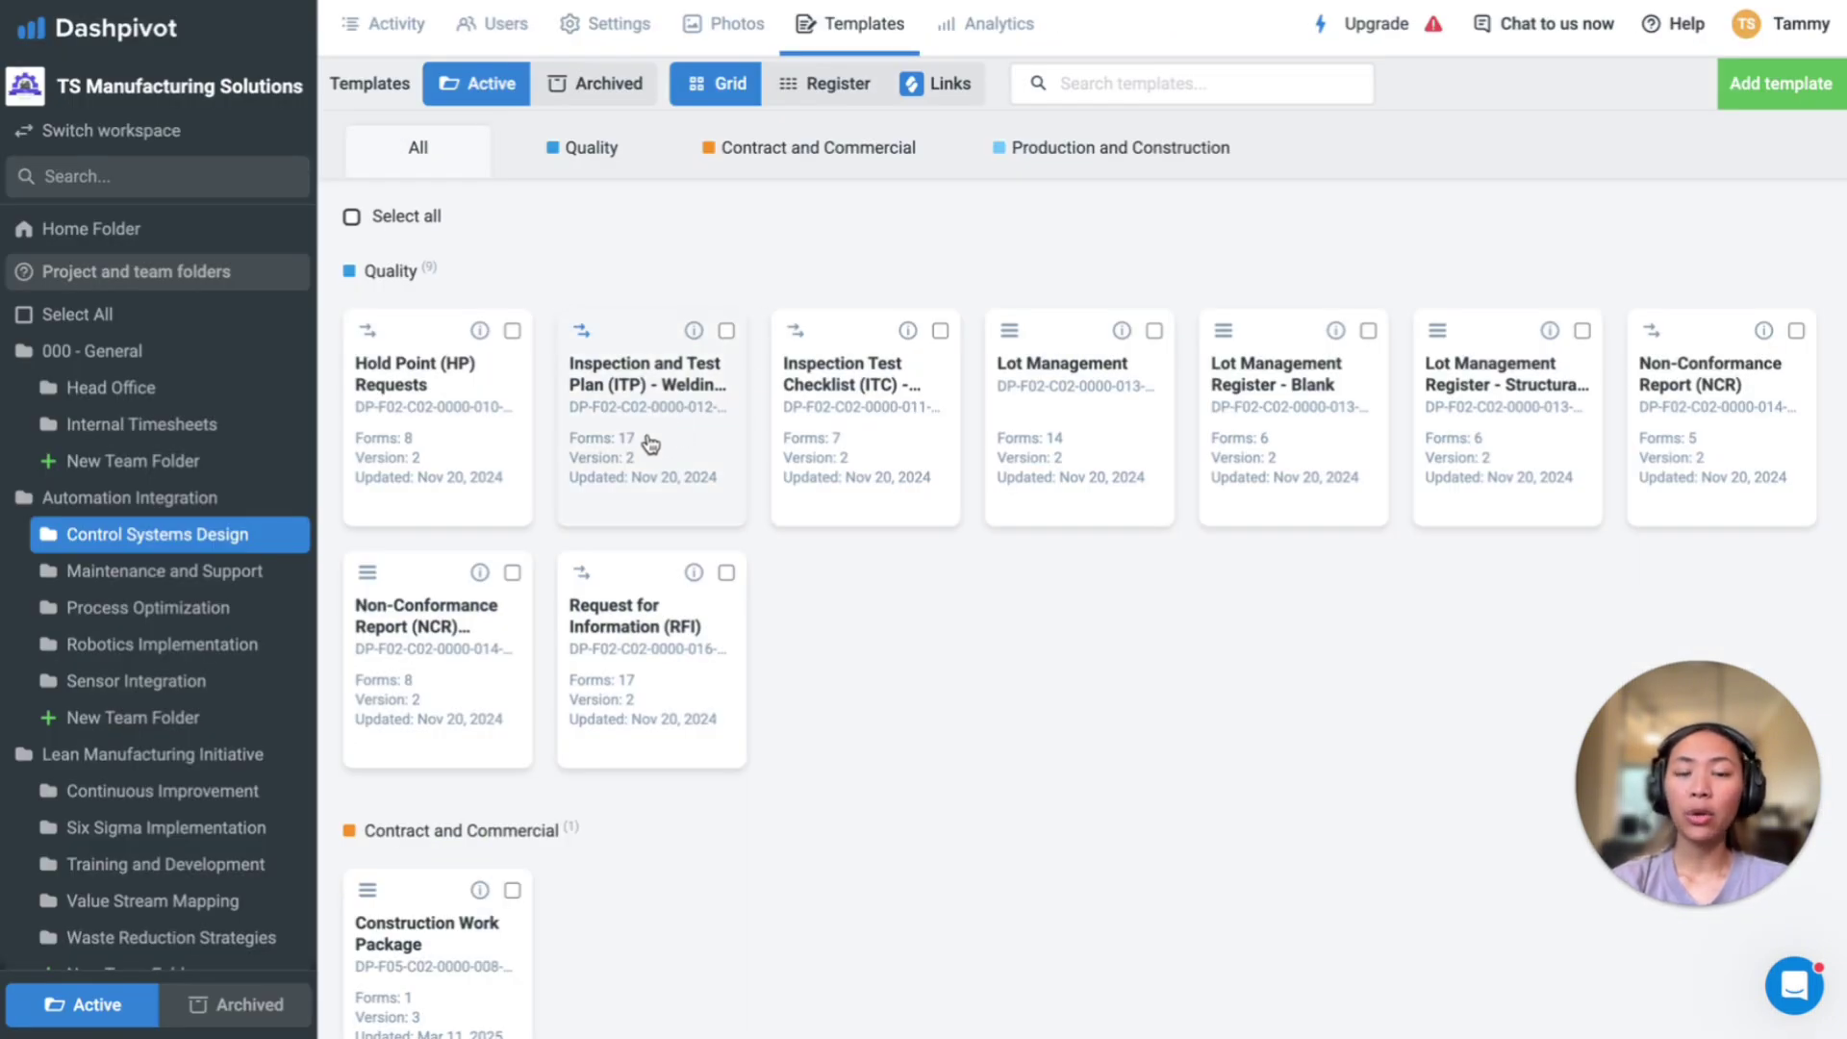
- Open the first draft form on the Welding and Fabrication ITP board and scroll into it
click(650, 440)
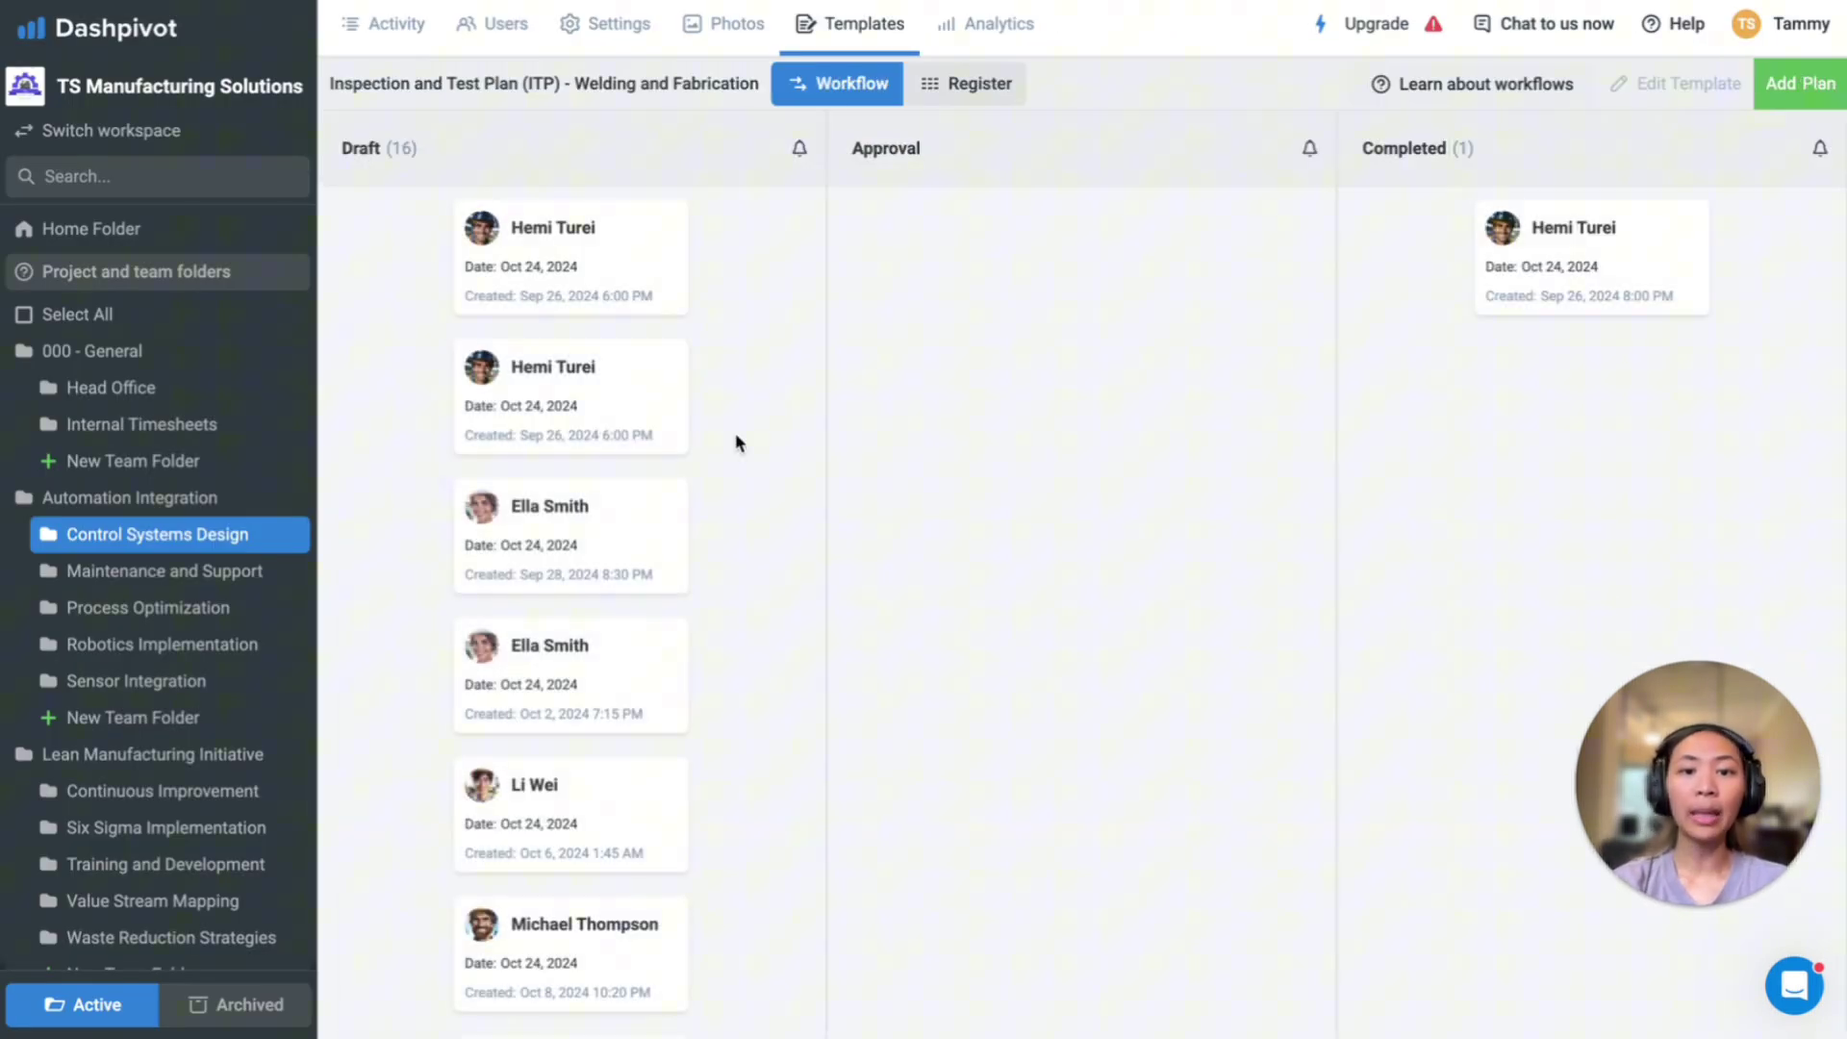
click(596, 306)
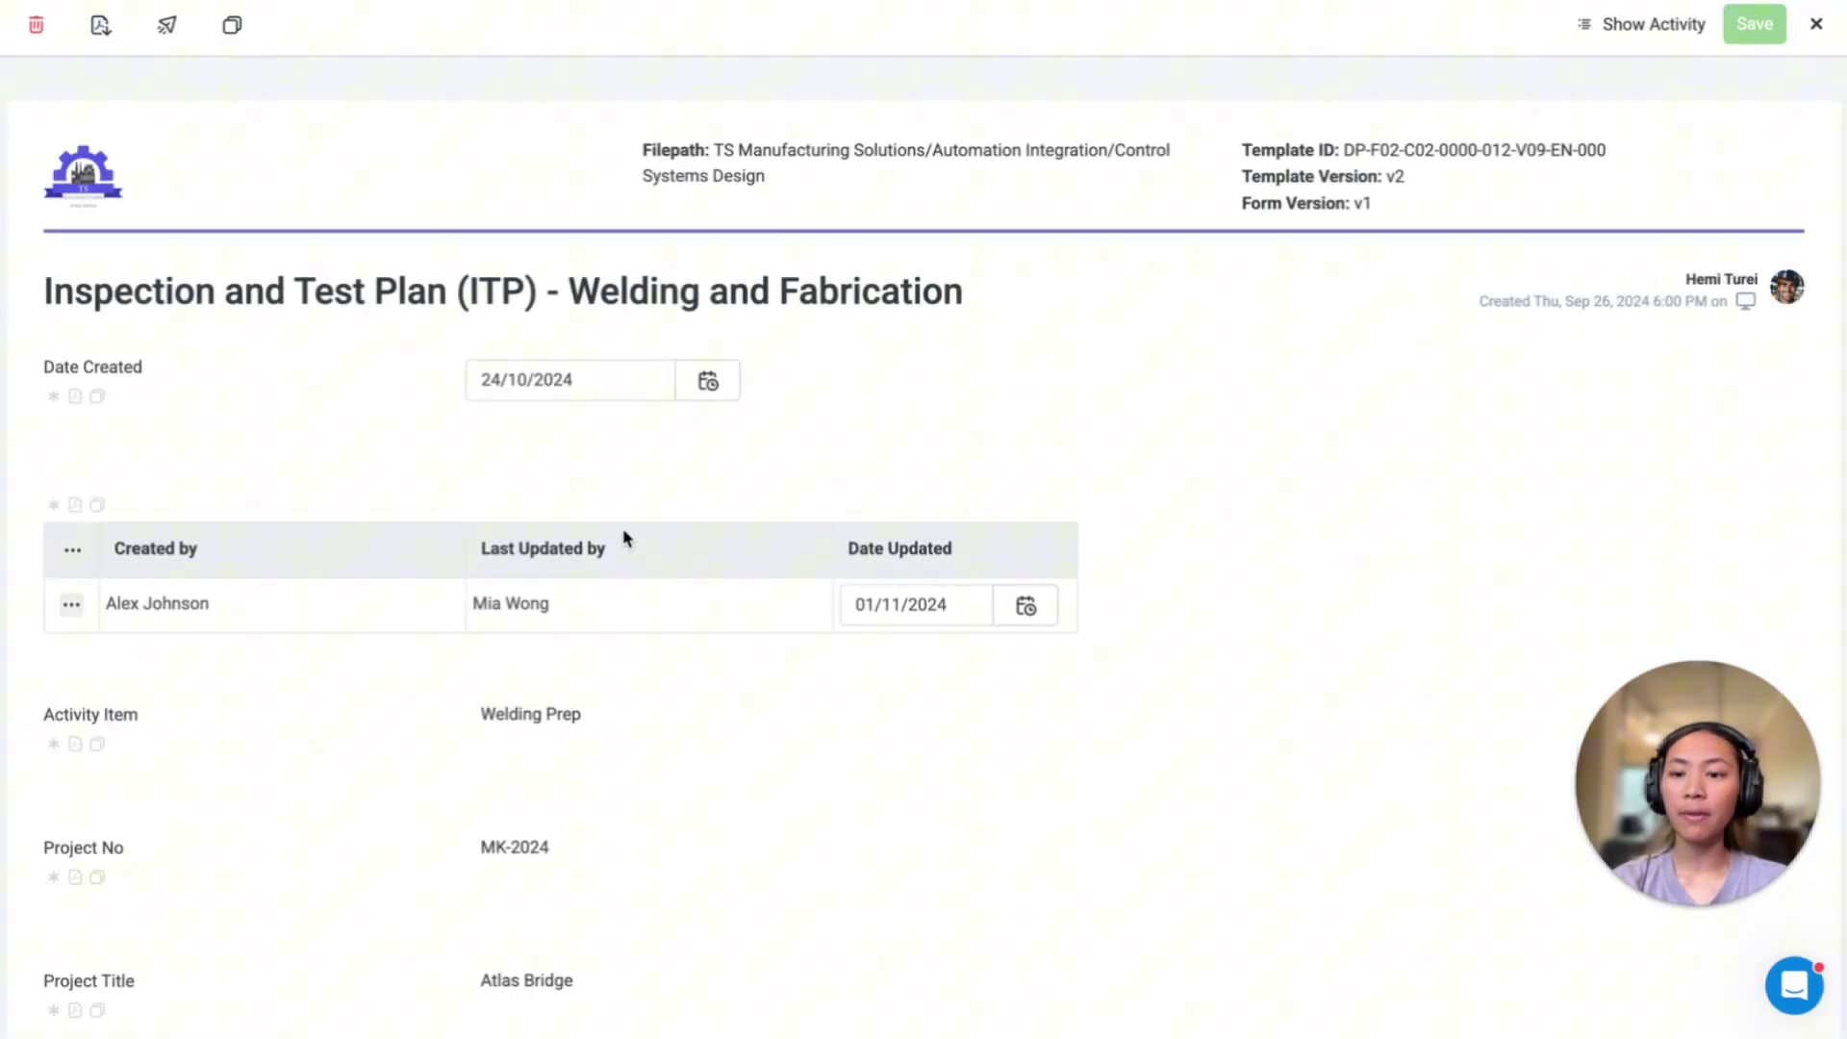
scroll(623, 538, down, 3)
scroll(597, 300, down, 1)
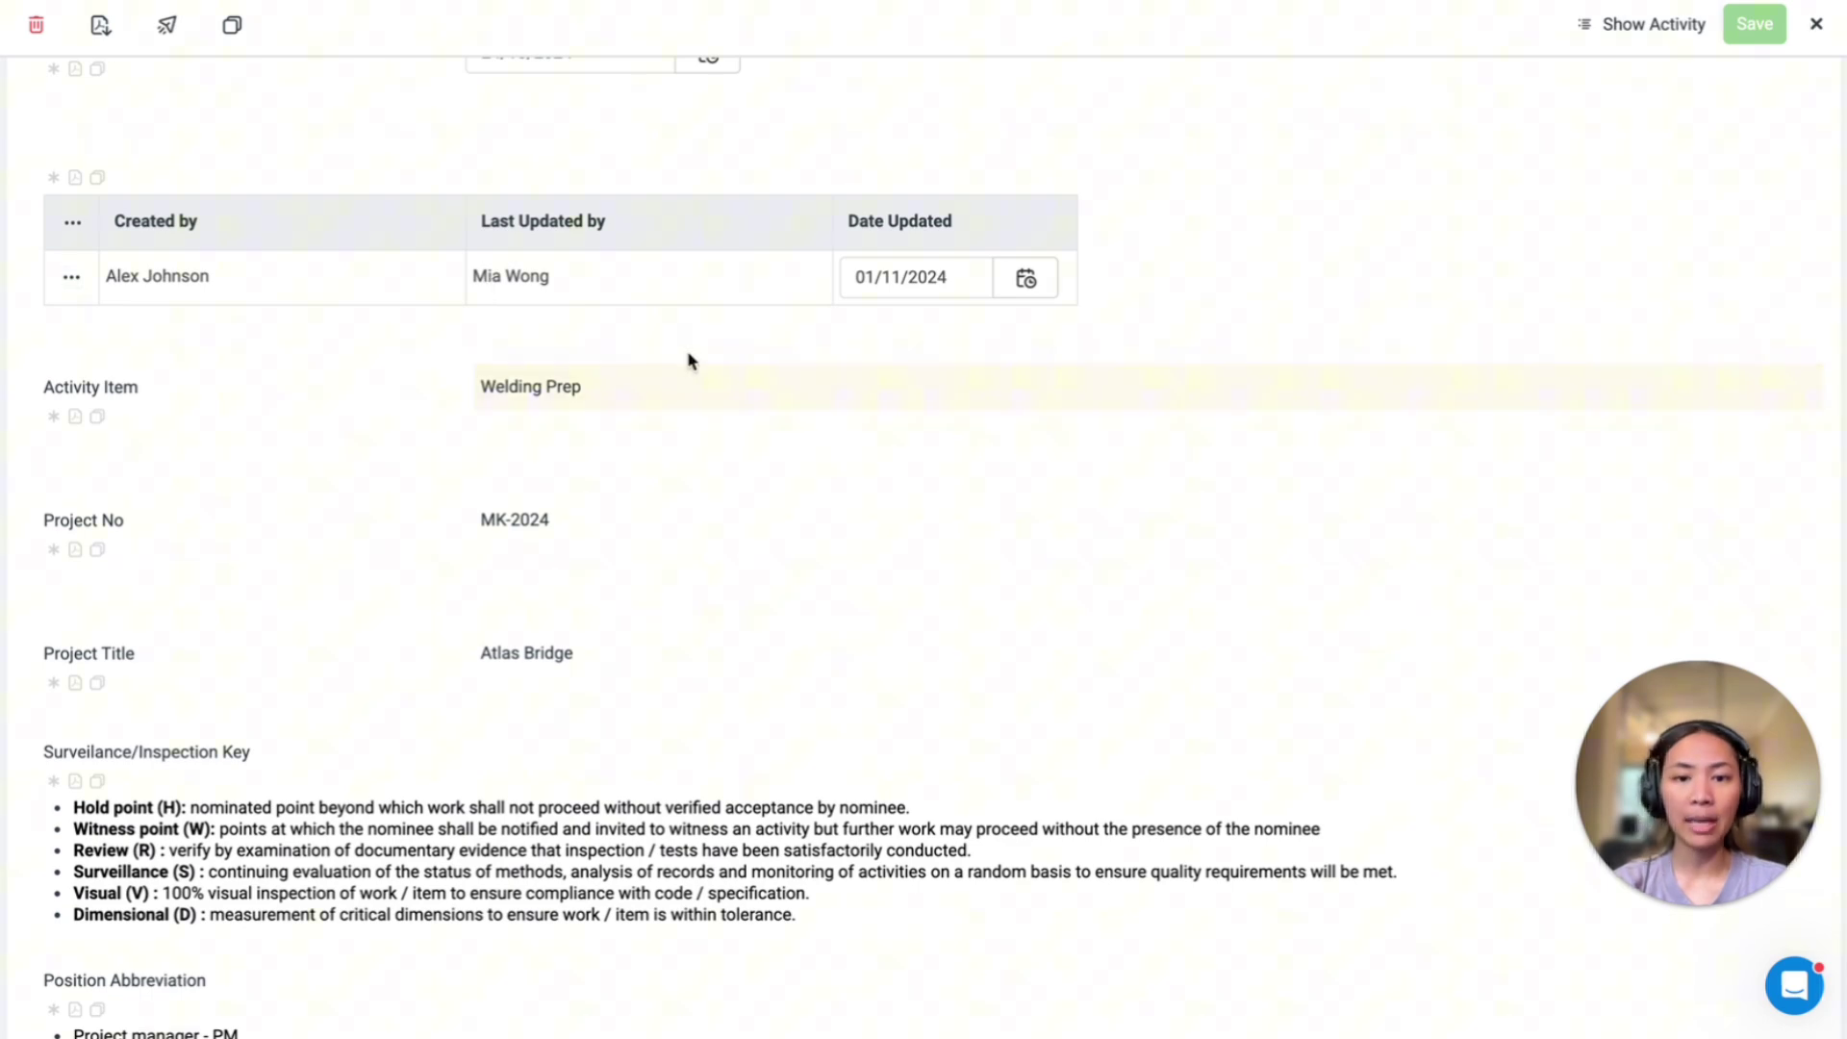
scroll(565, 400, down, 2)
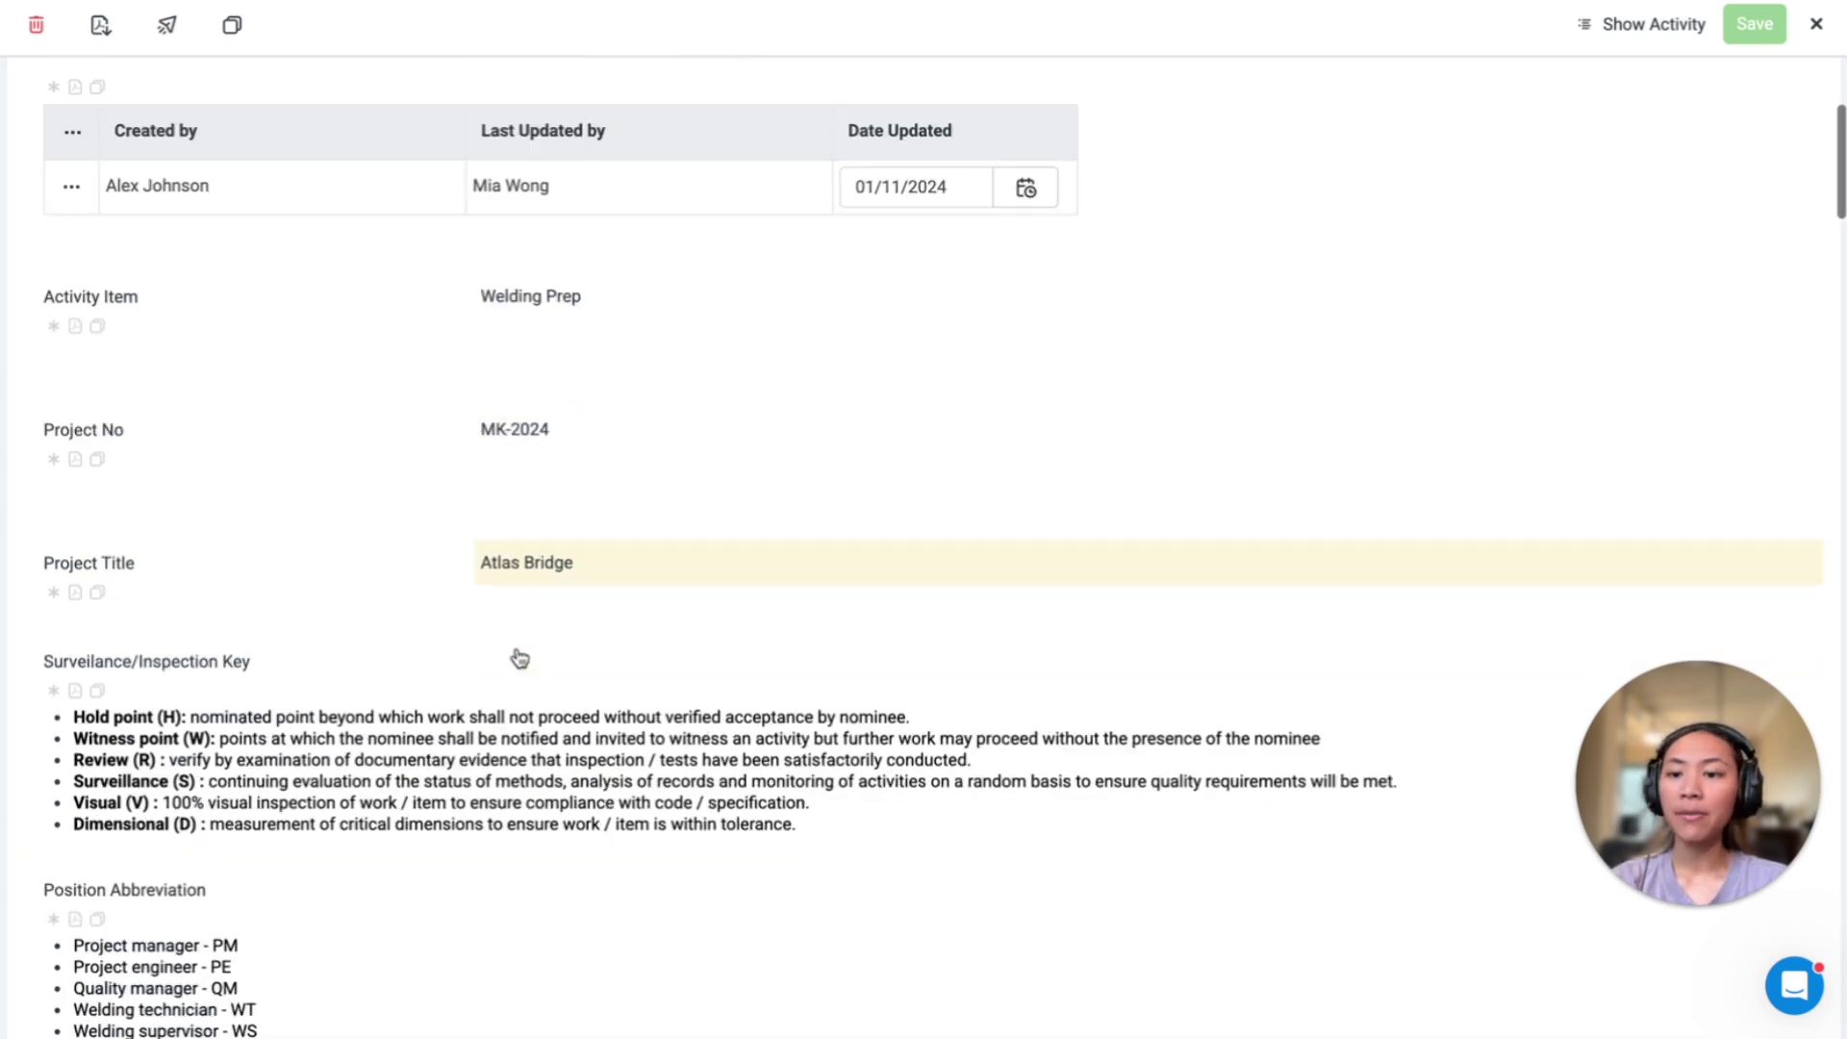
scroll(520, 621, down, 5)
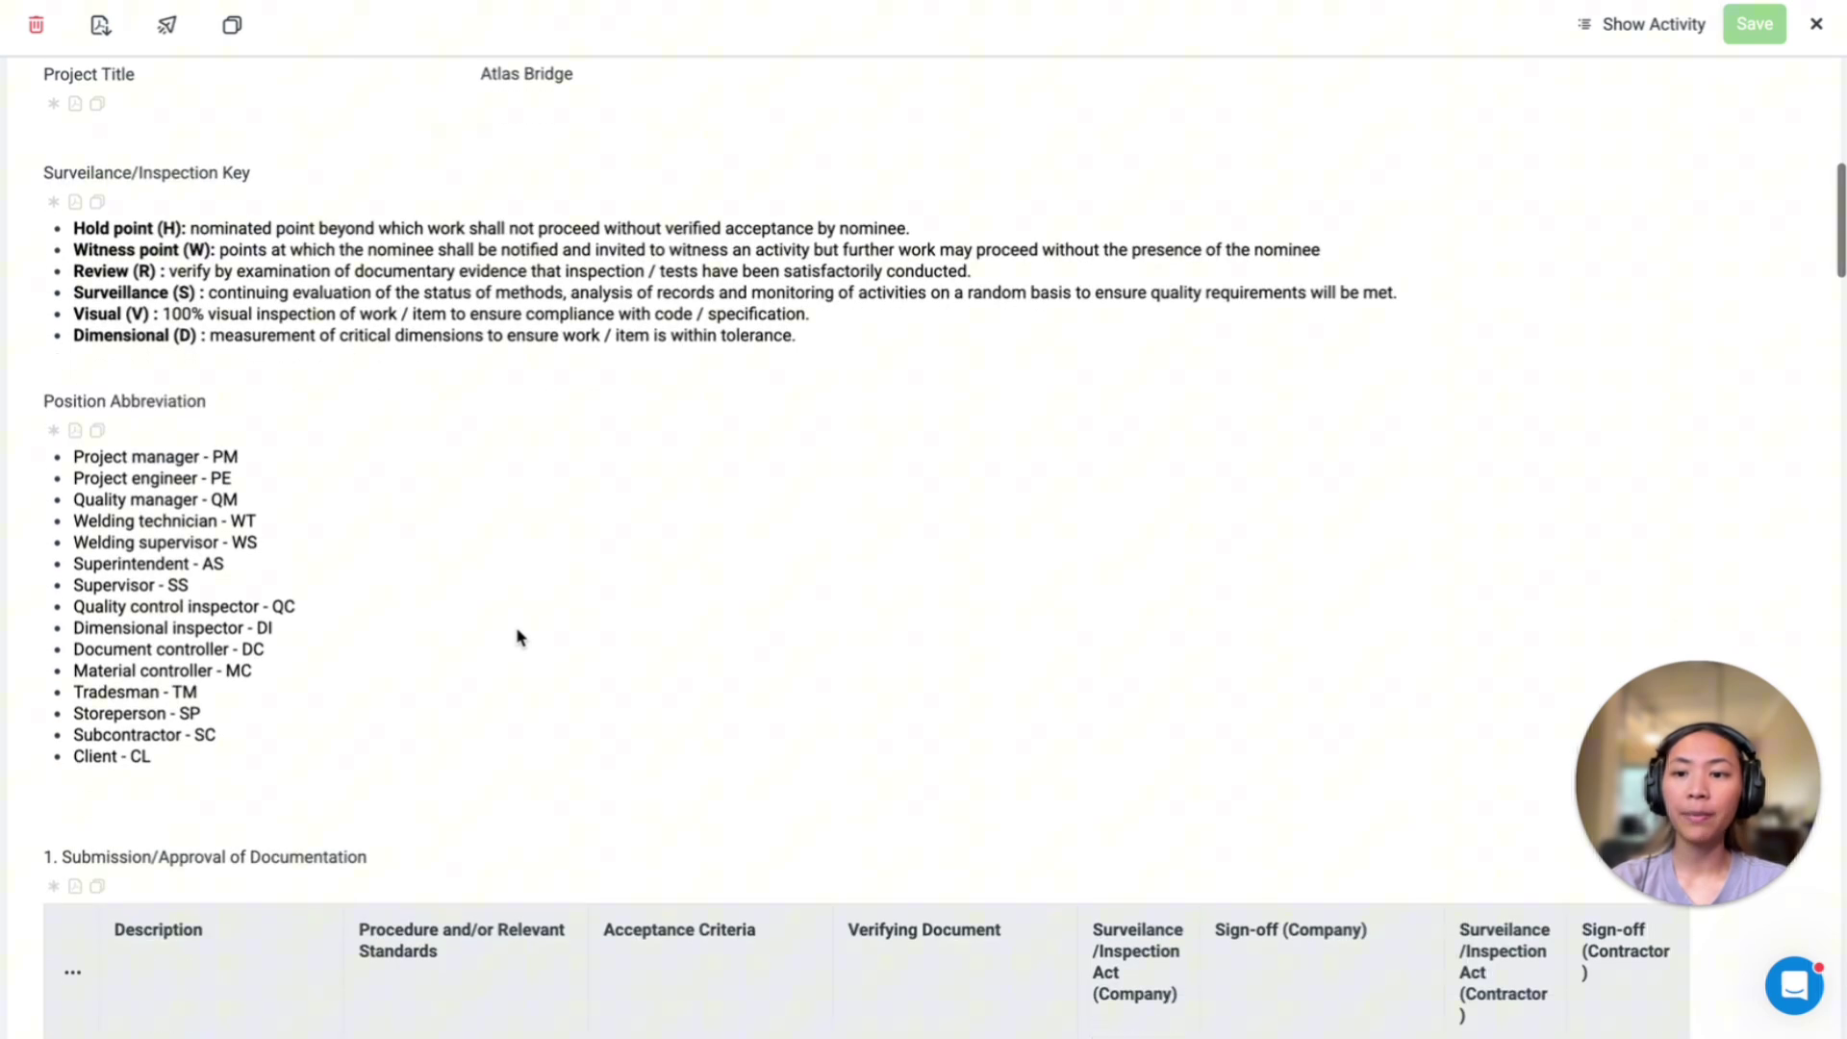
- Check the inspection key and position abbreviation lists, then read down to the sign-off footer
drag(199, 754, 72, 228)
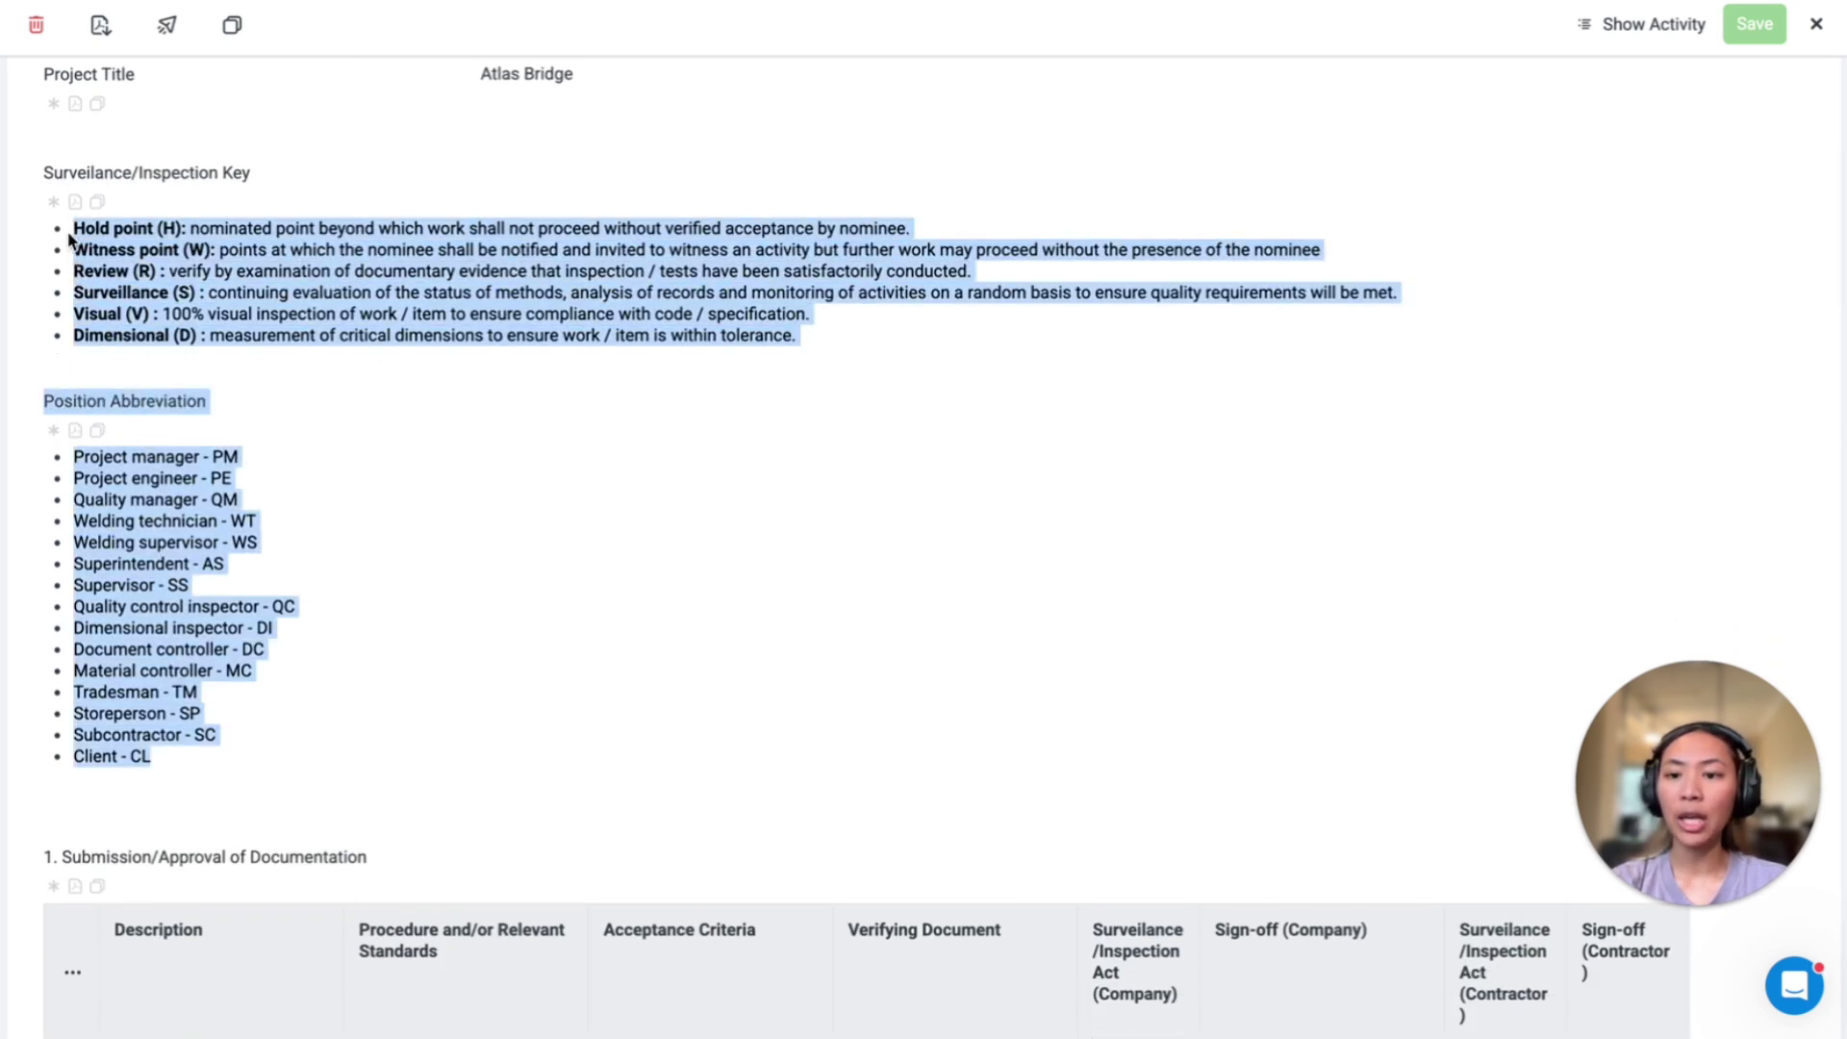
click(268, 289)
scroll(309, 596, down, 6)
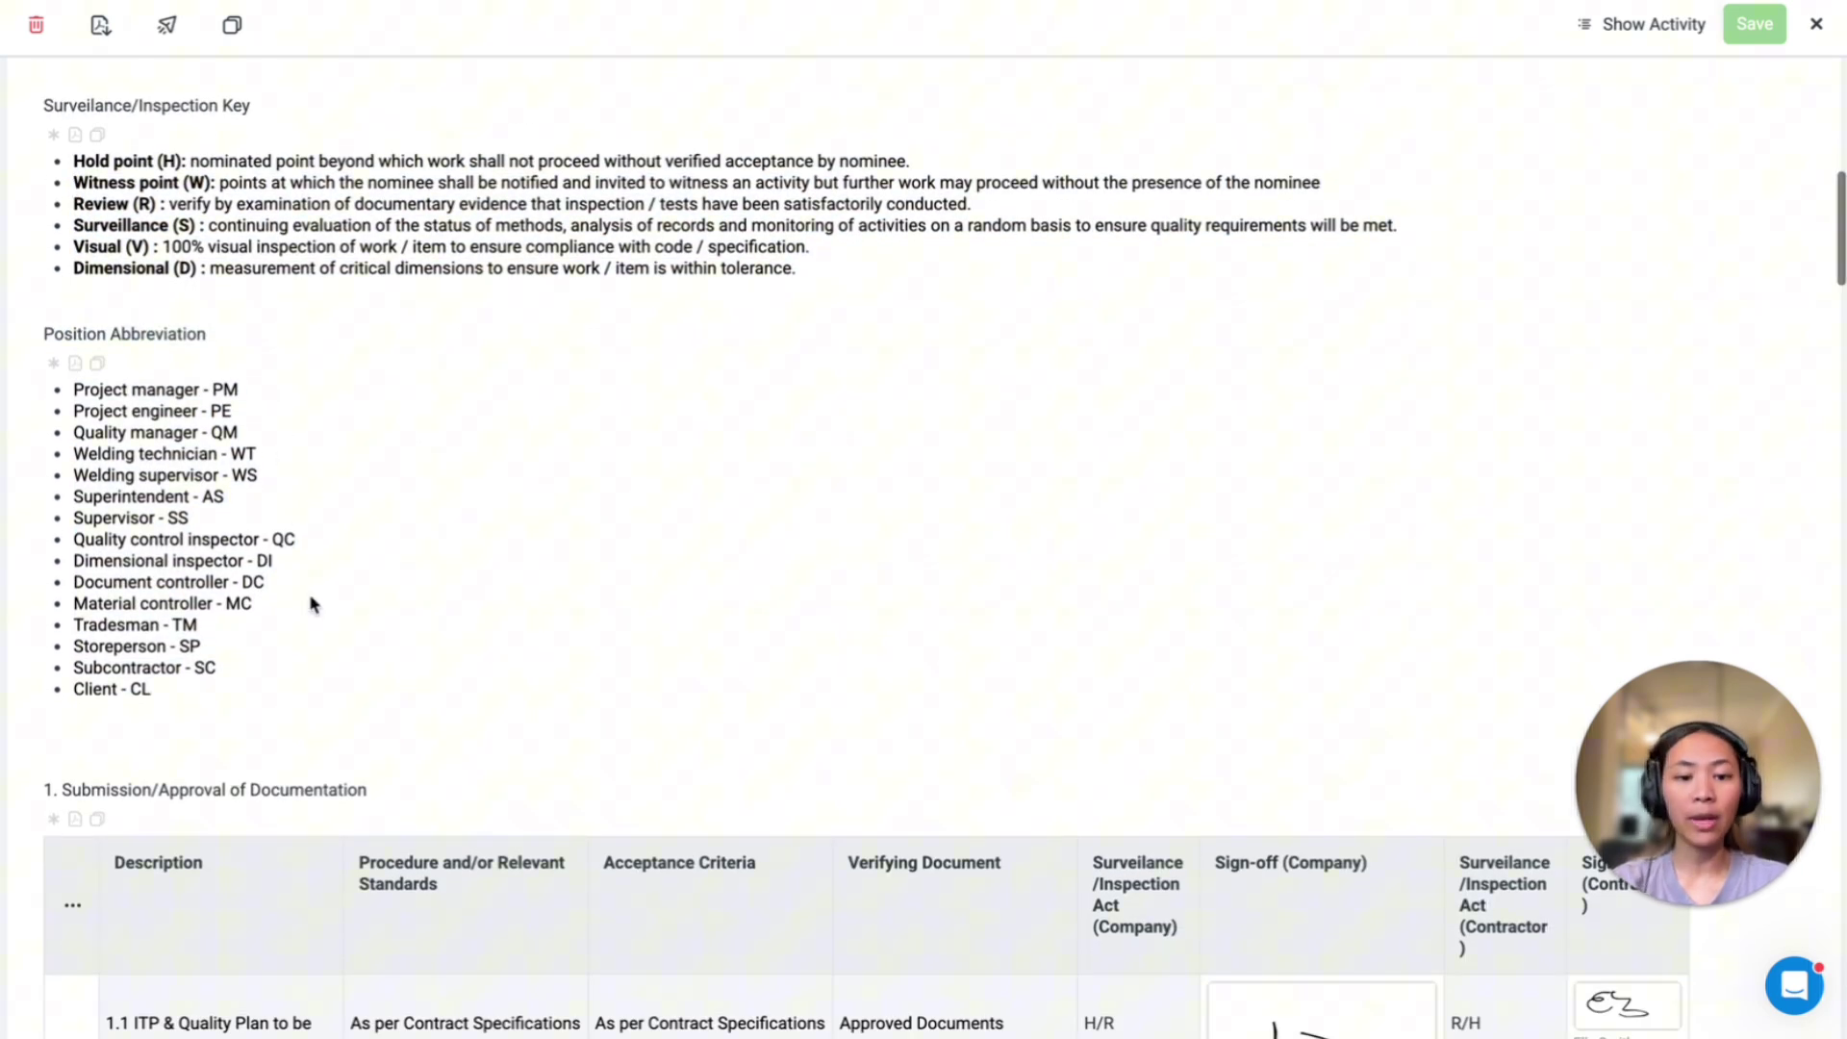
scroll(309, 597, down, 4)
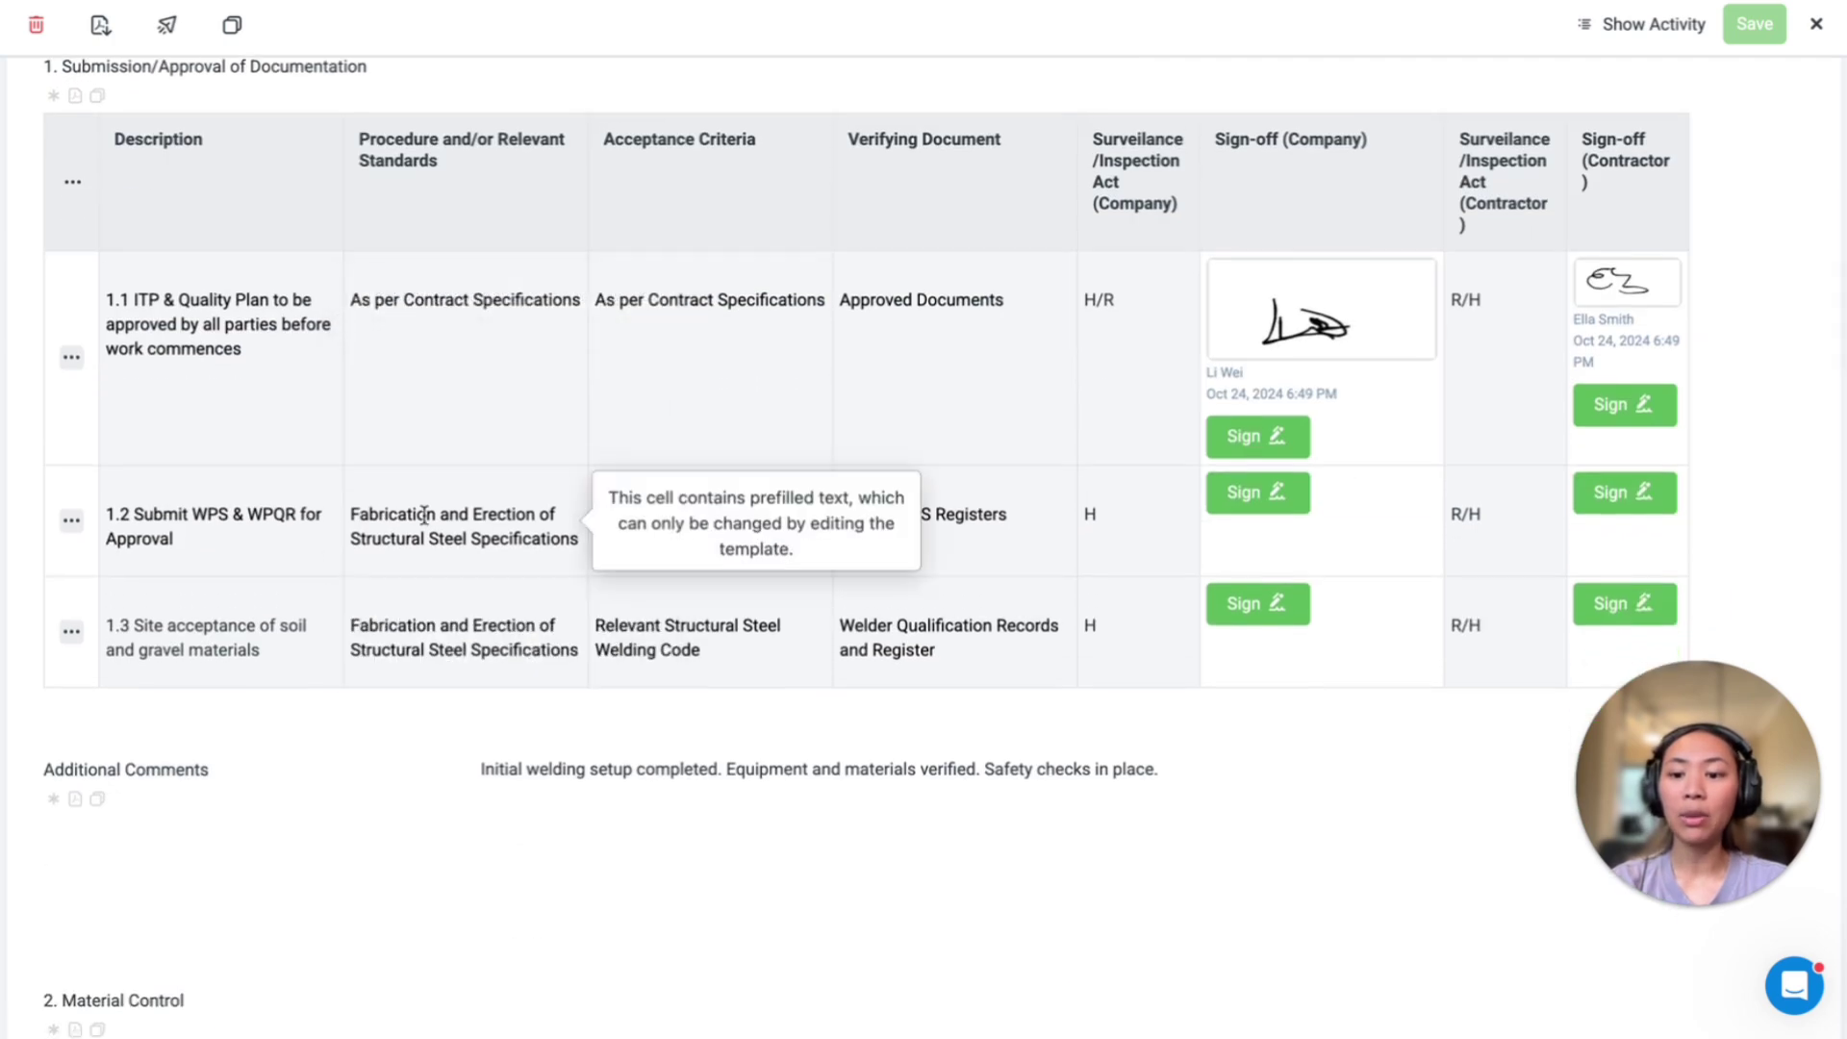
scroll(425, 525, up, 1)
scroll(361, 827, up, 1)
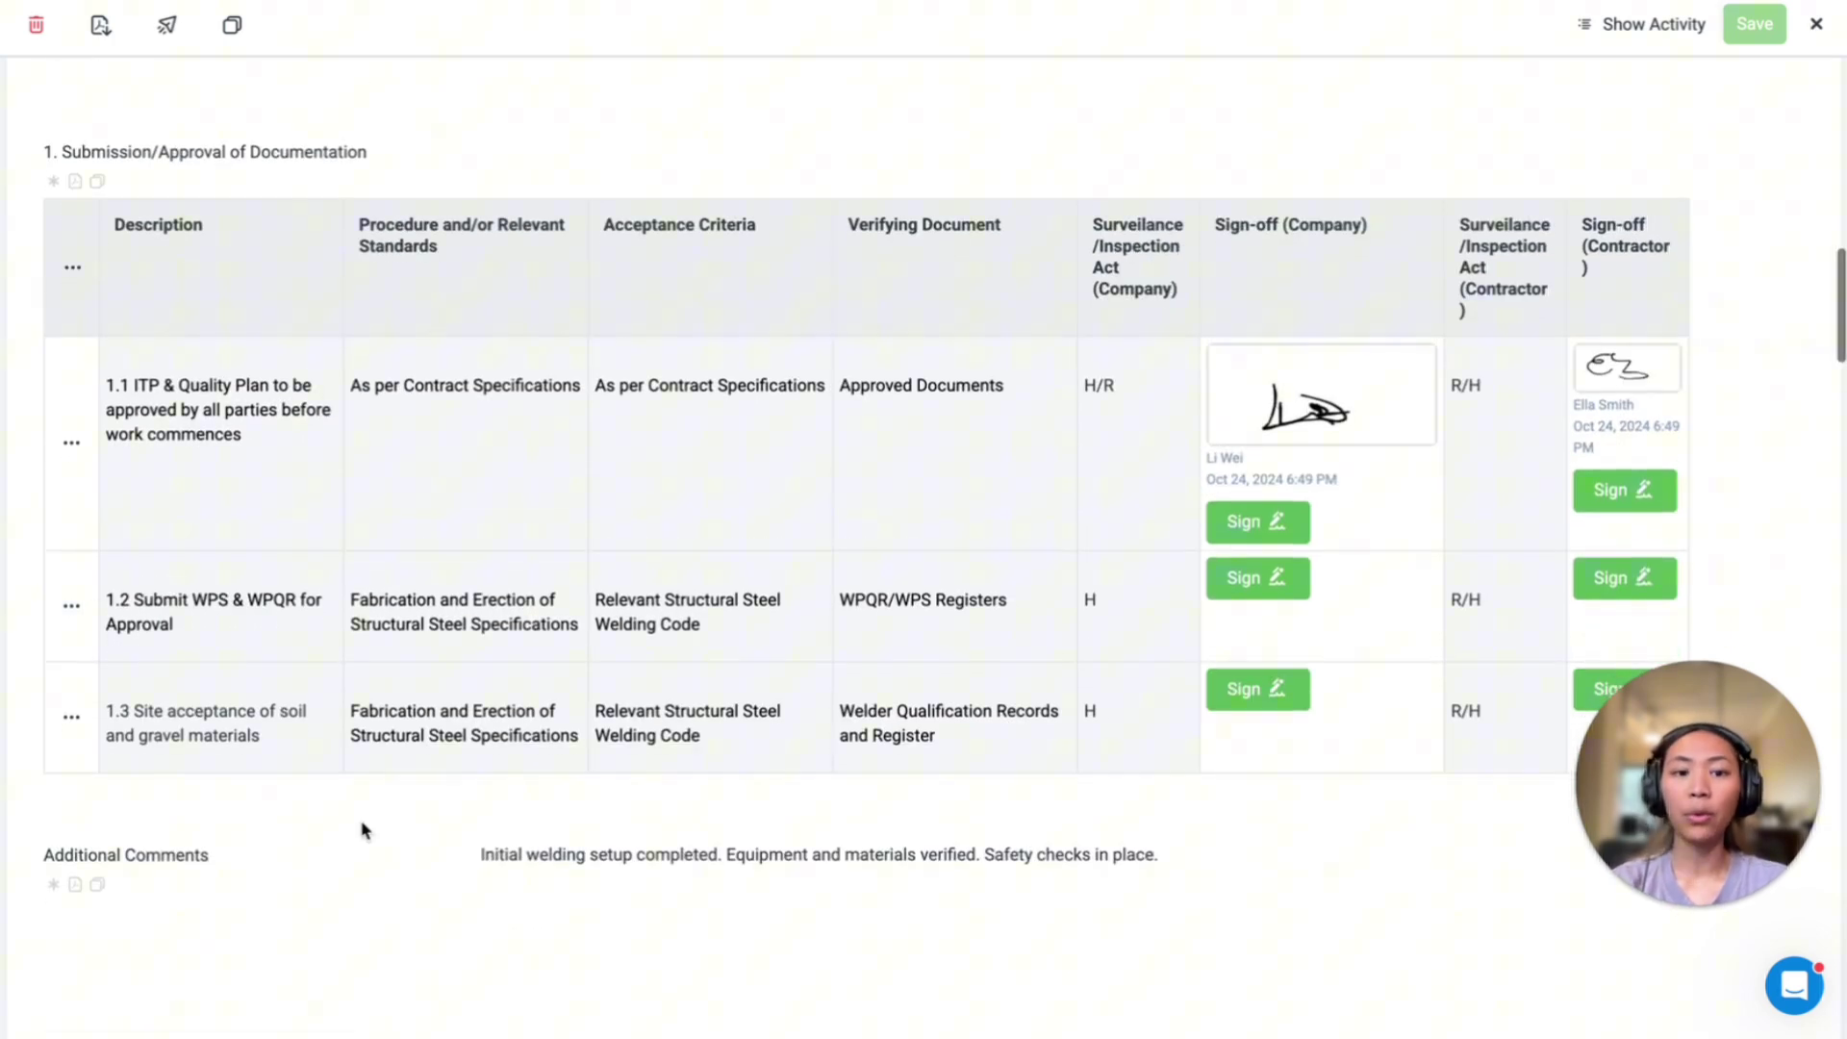
scroll(363, 829, down, 1)
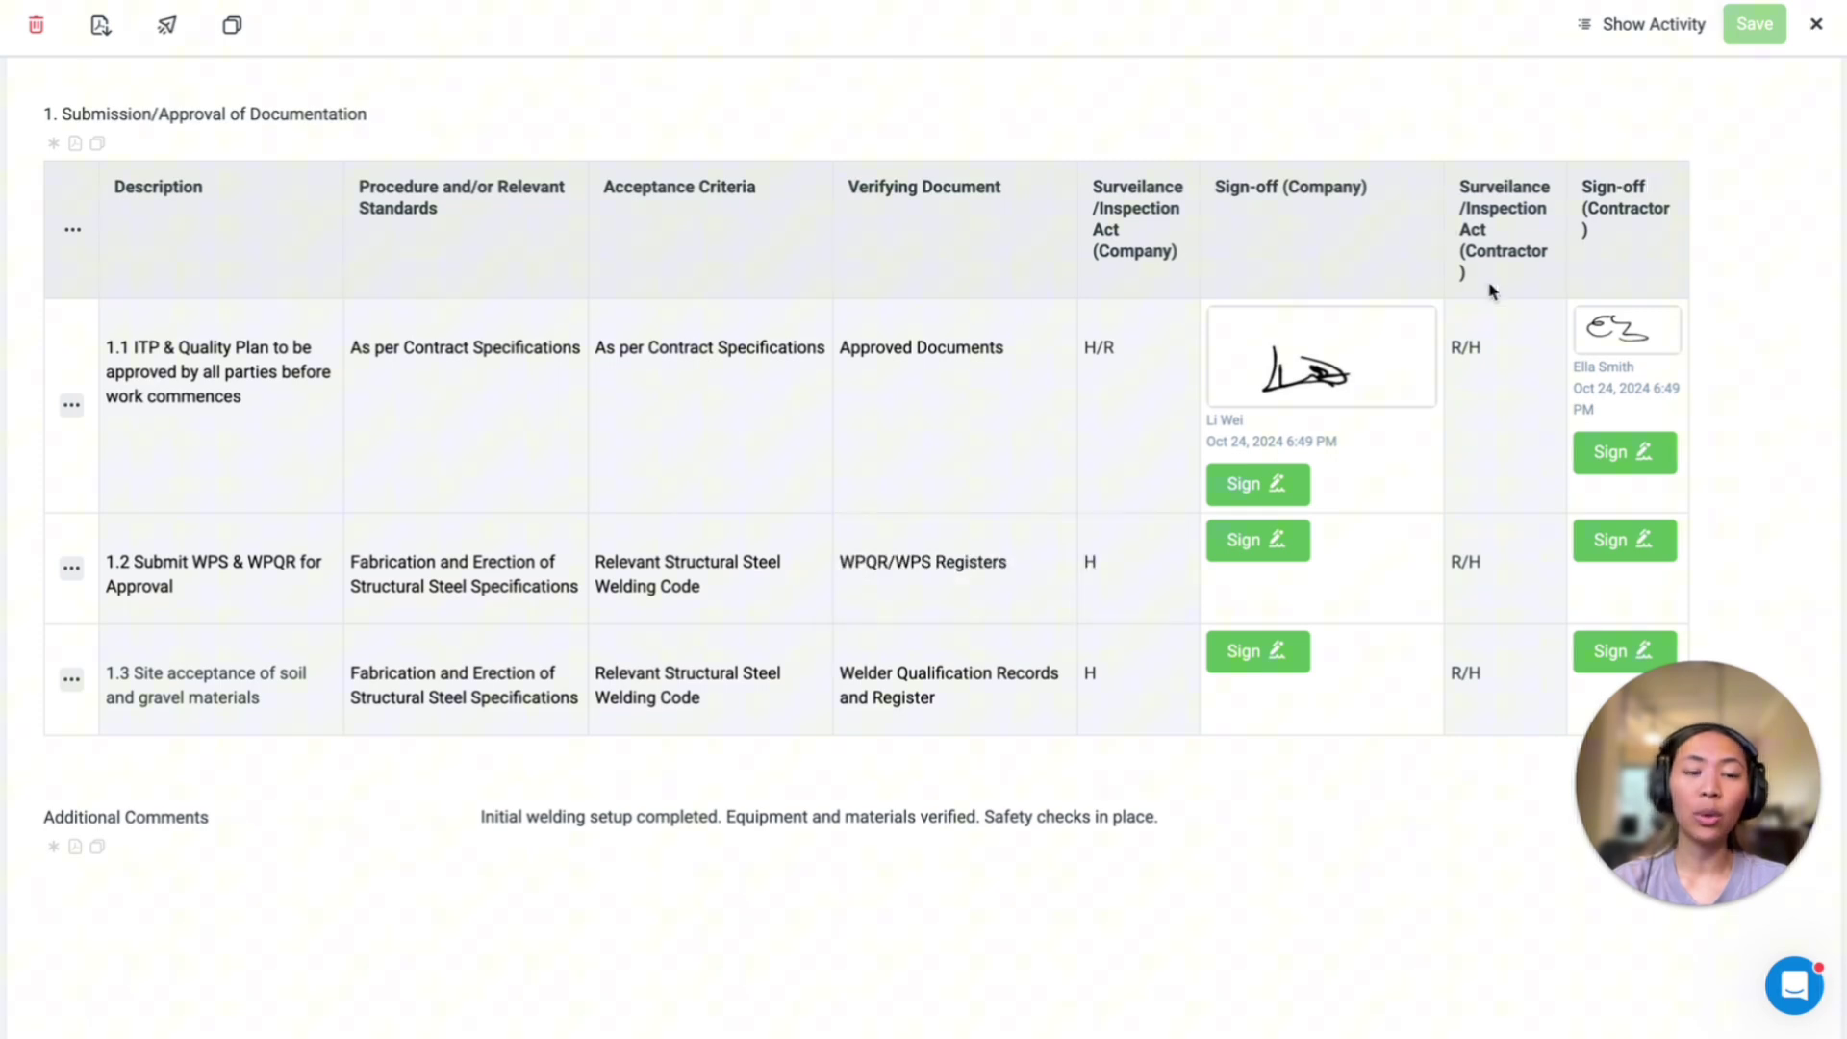
scroll(1373, 284, up, 1)
scroll(1402, 256, down, 2)
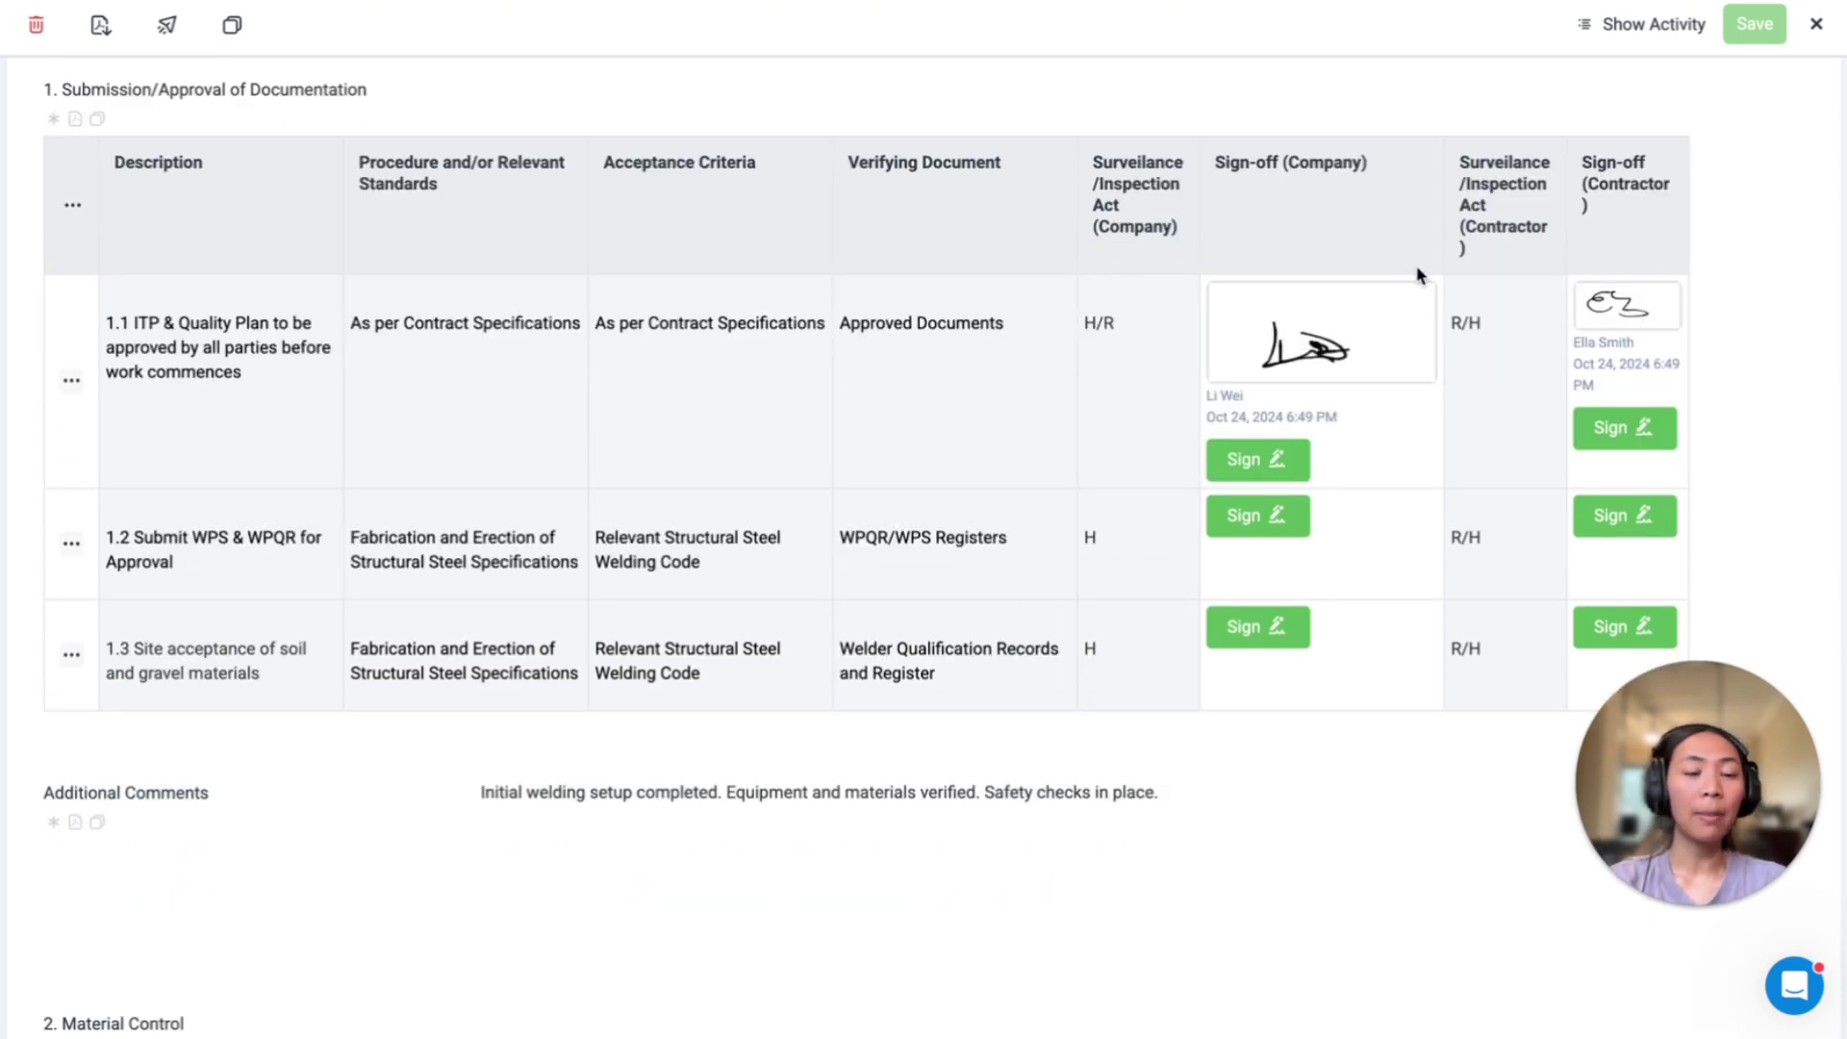
scroll(1402, 420, down, 6)
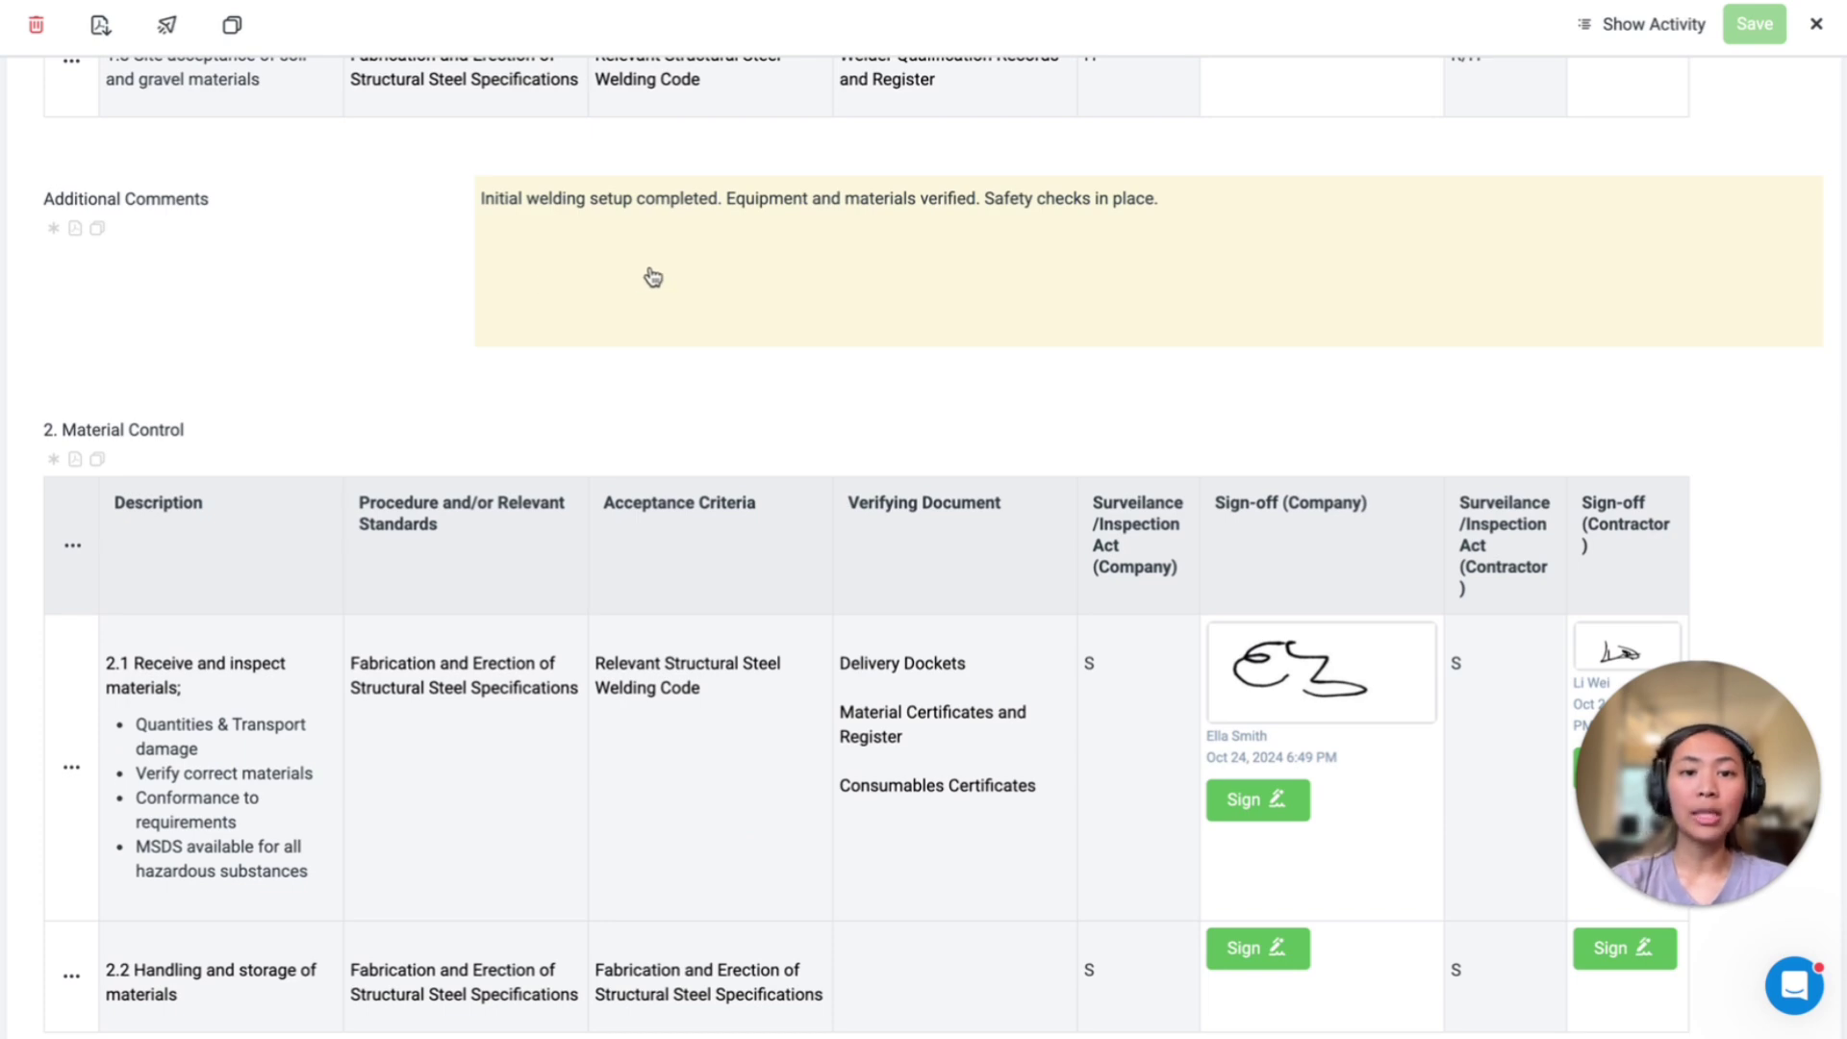
scroll(503, 532, down, 3)
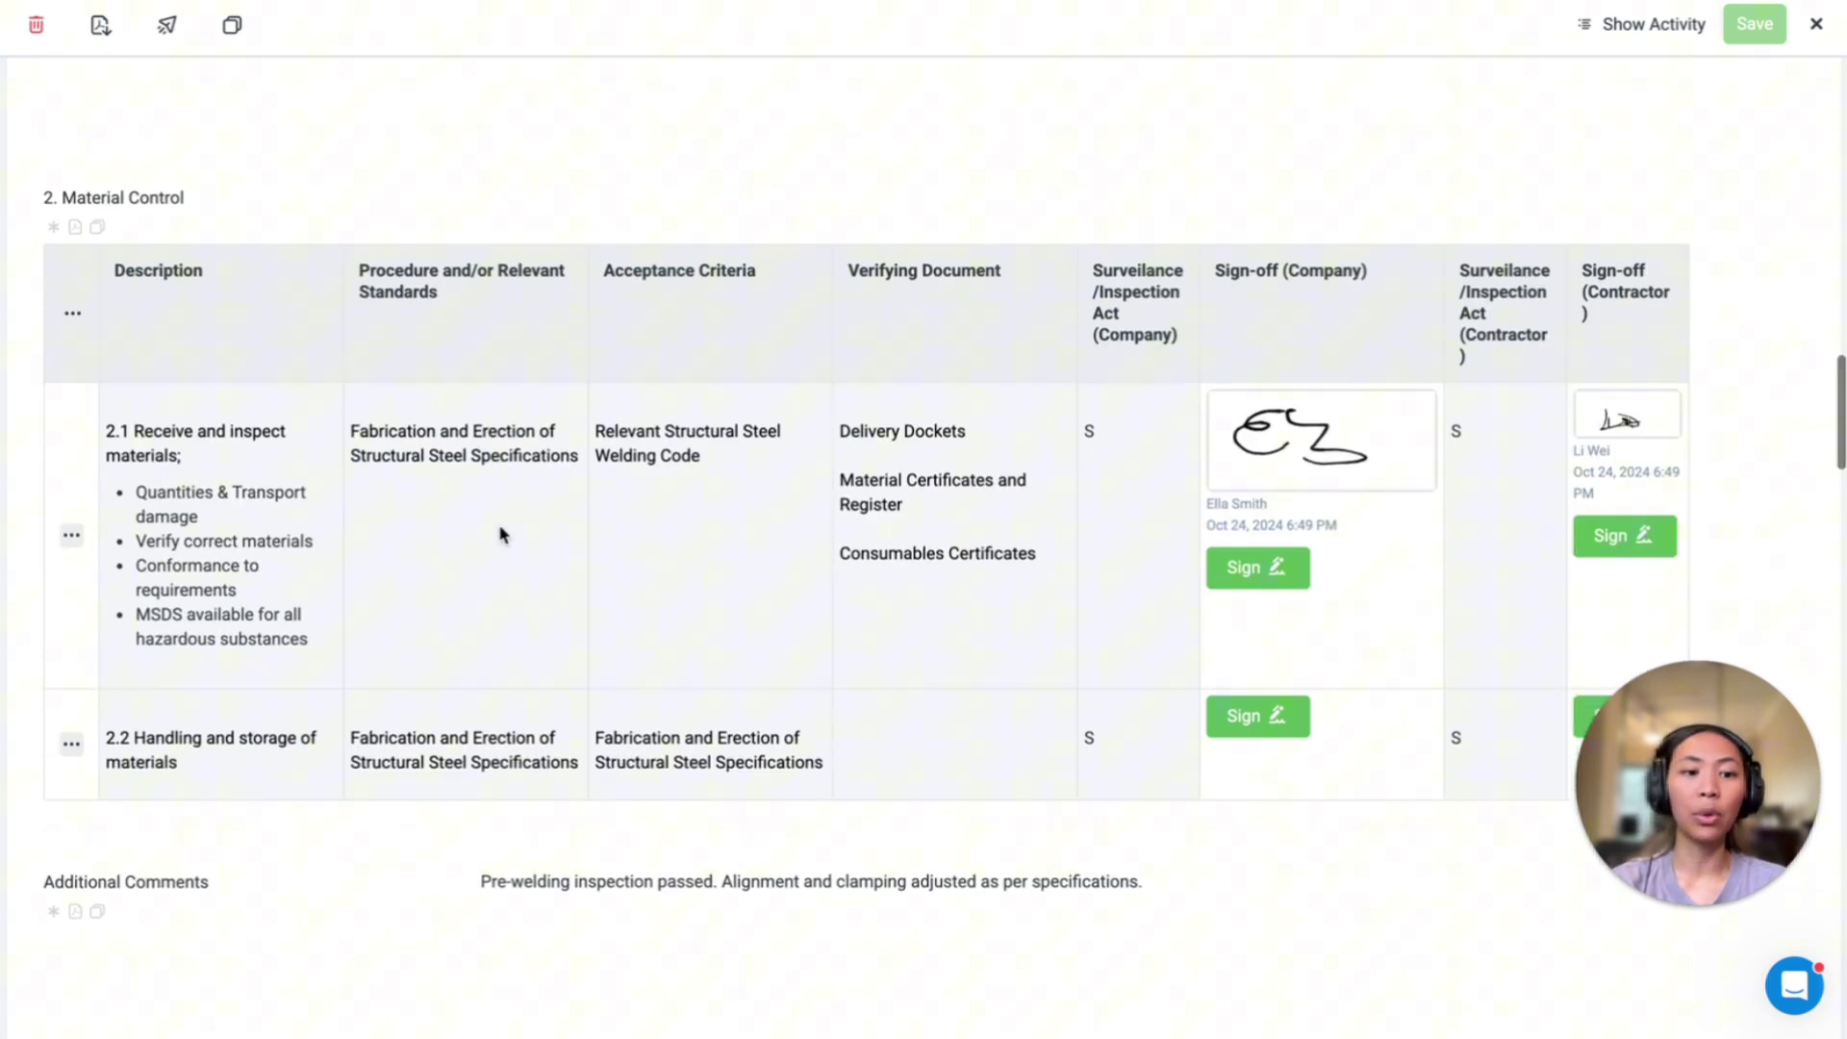
scroll(500, 534, down, 20)
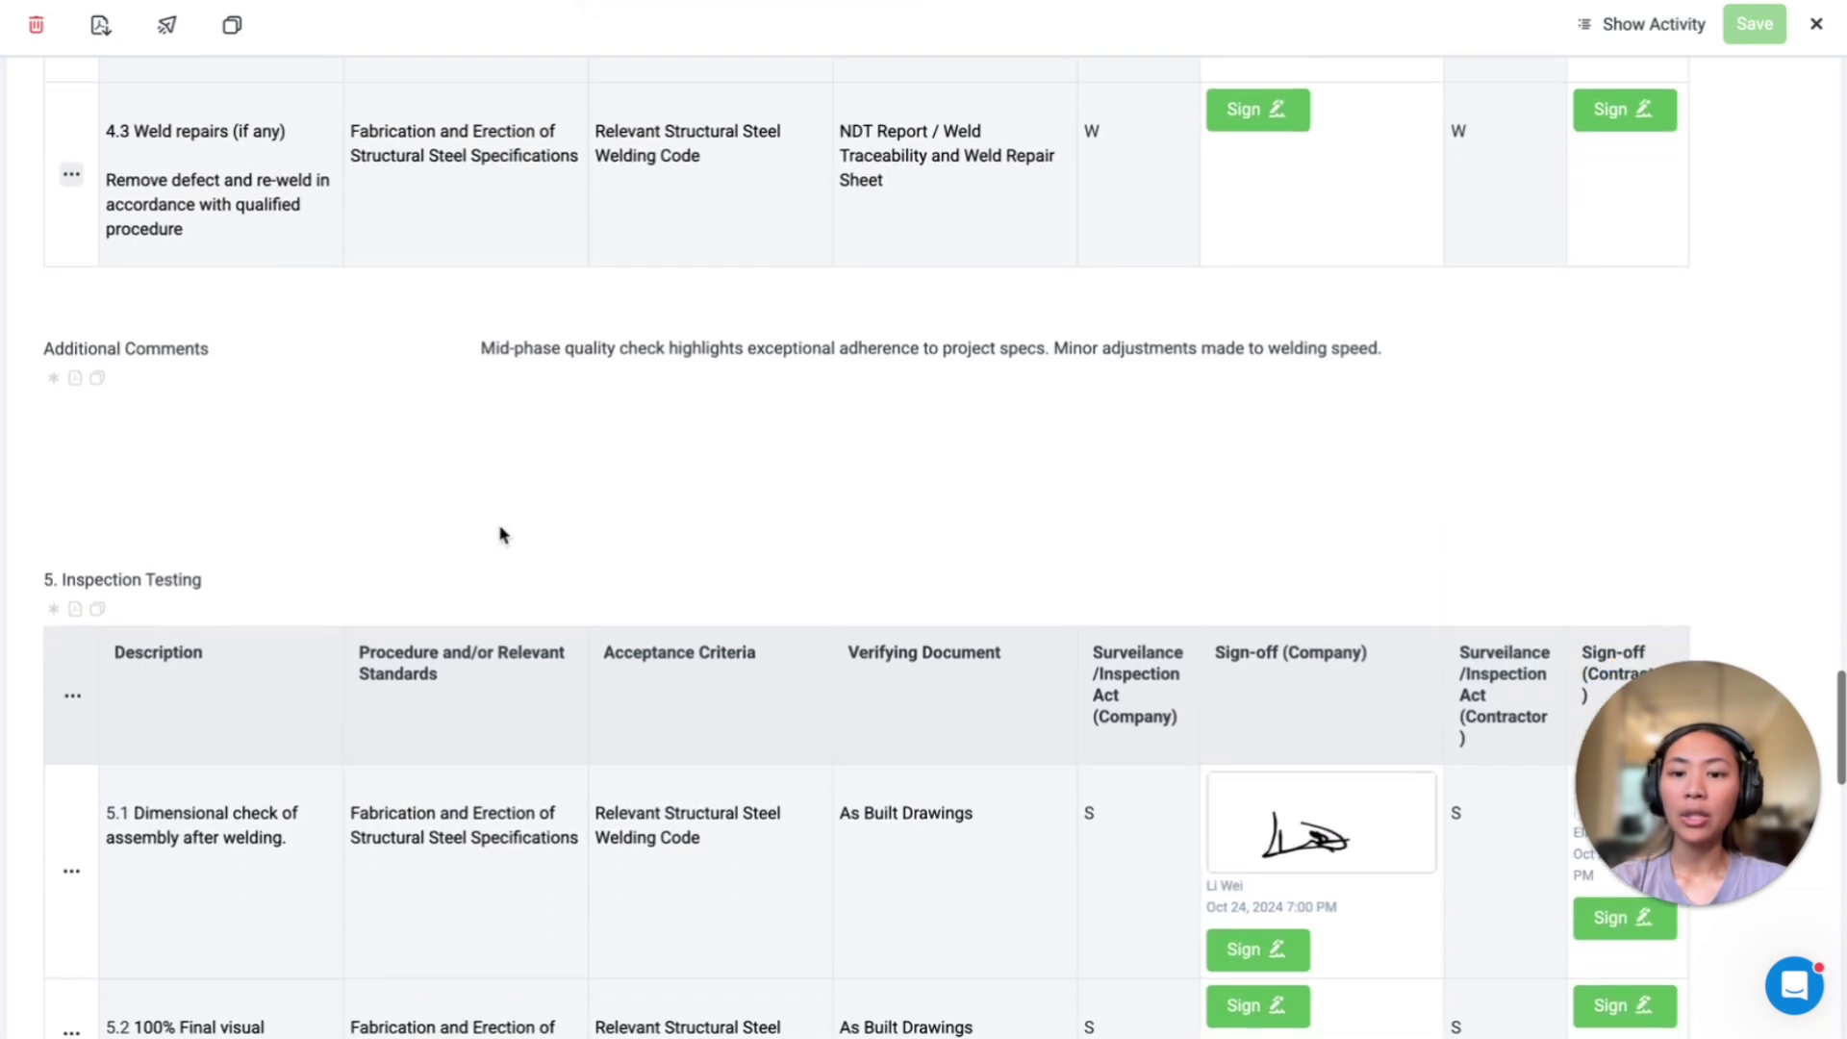
scroll(500, 533, down, 20)
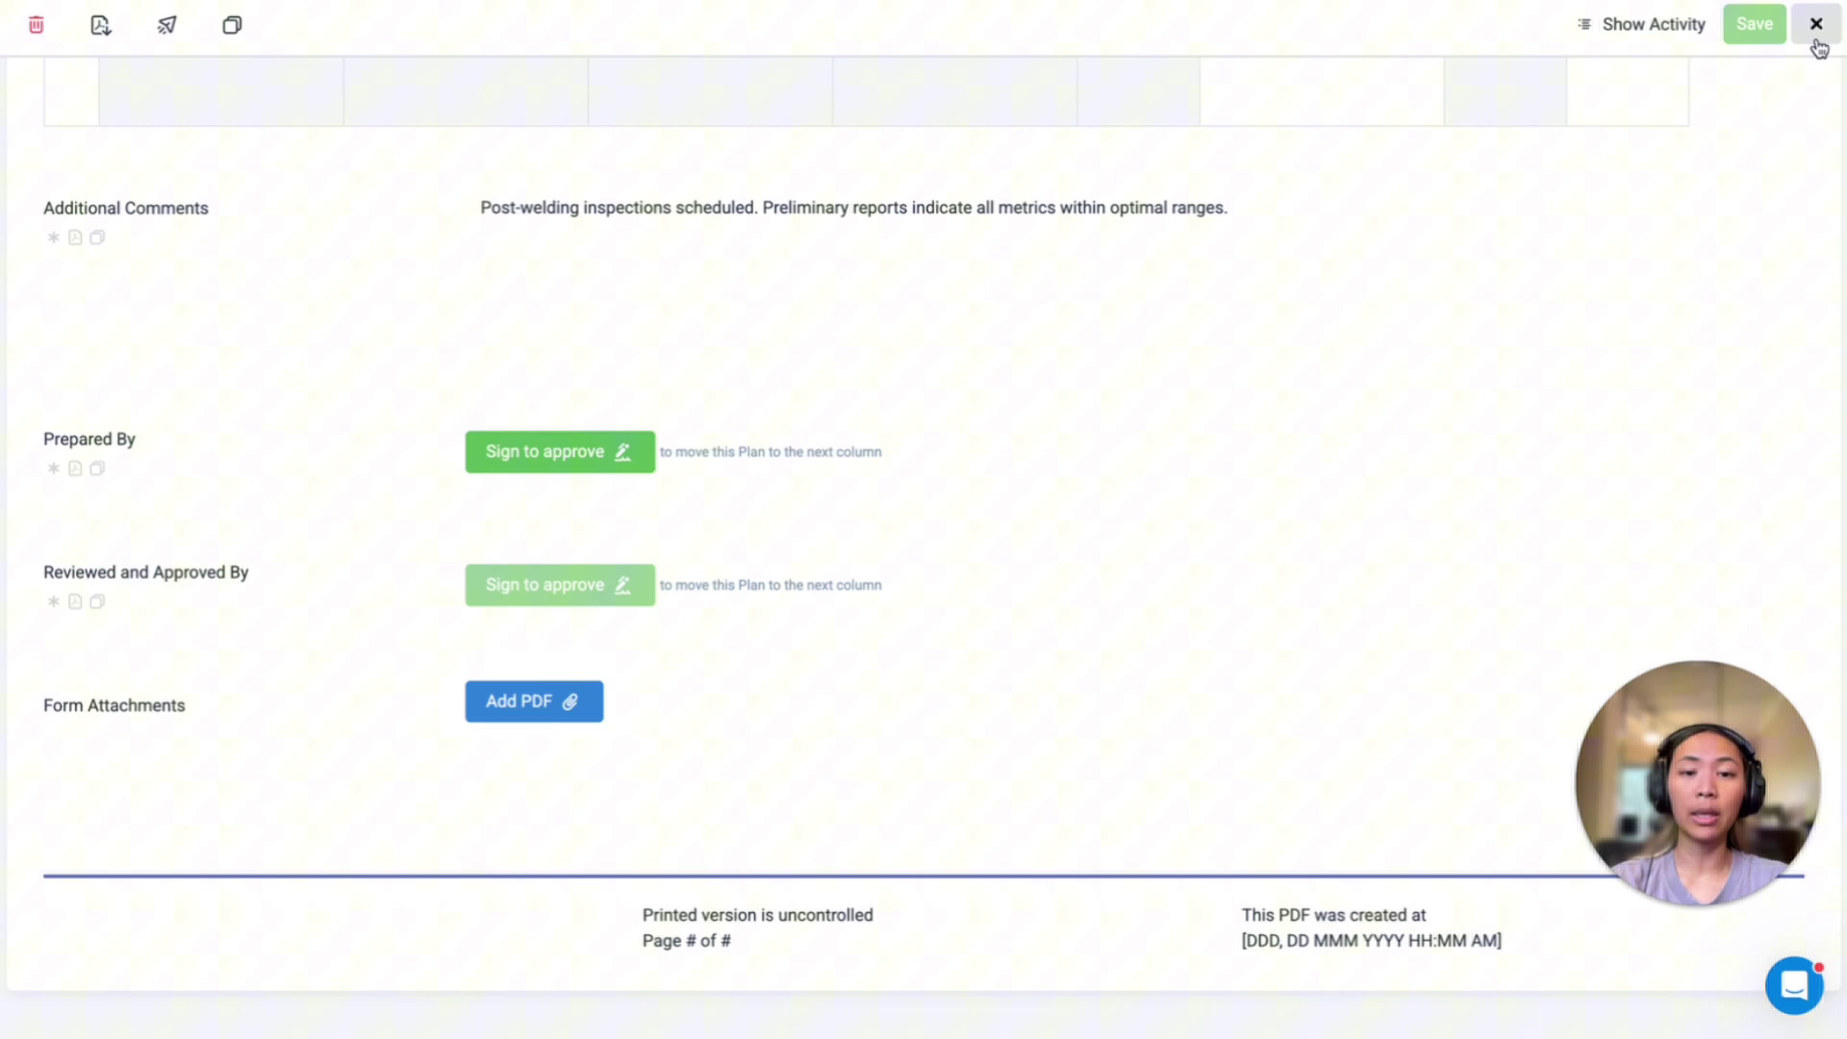
- Close the form and check the Approval column's notification settings, leaving no recipient selected
click(1817, 40)
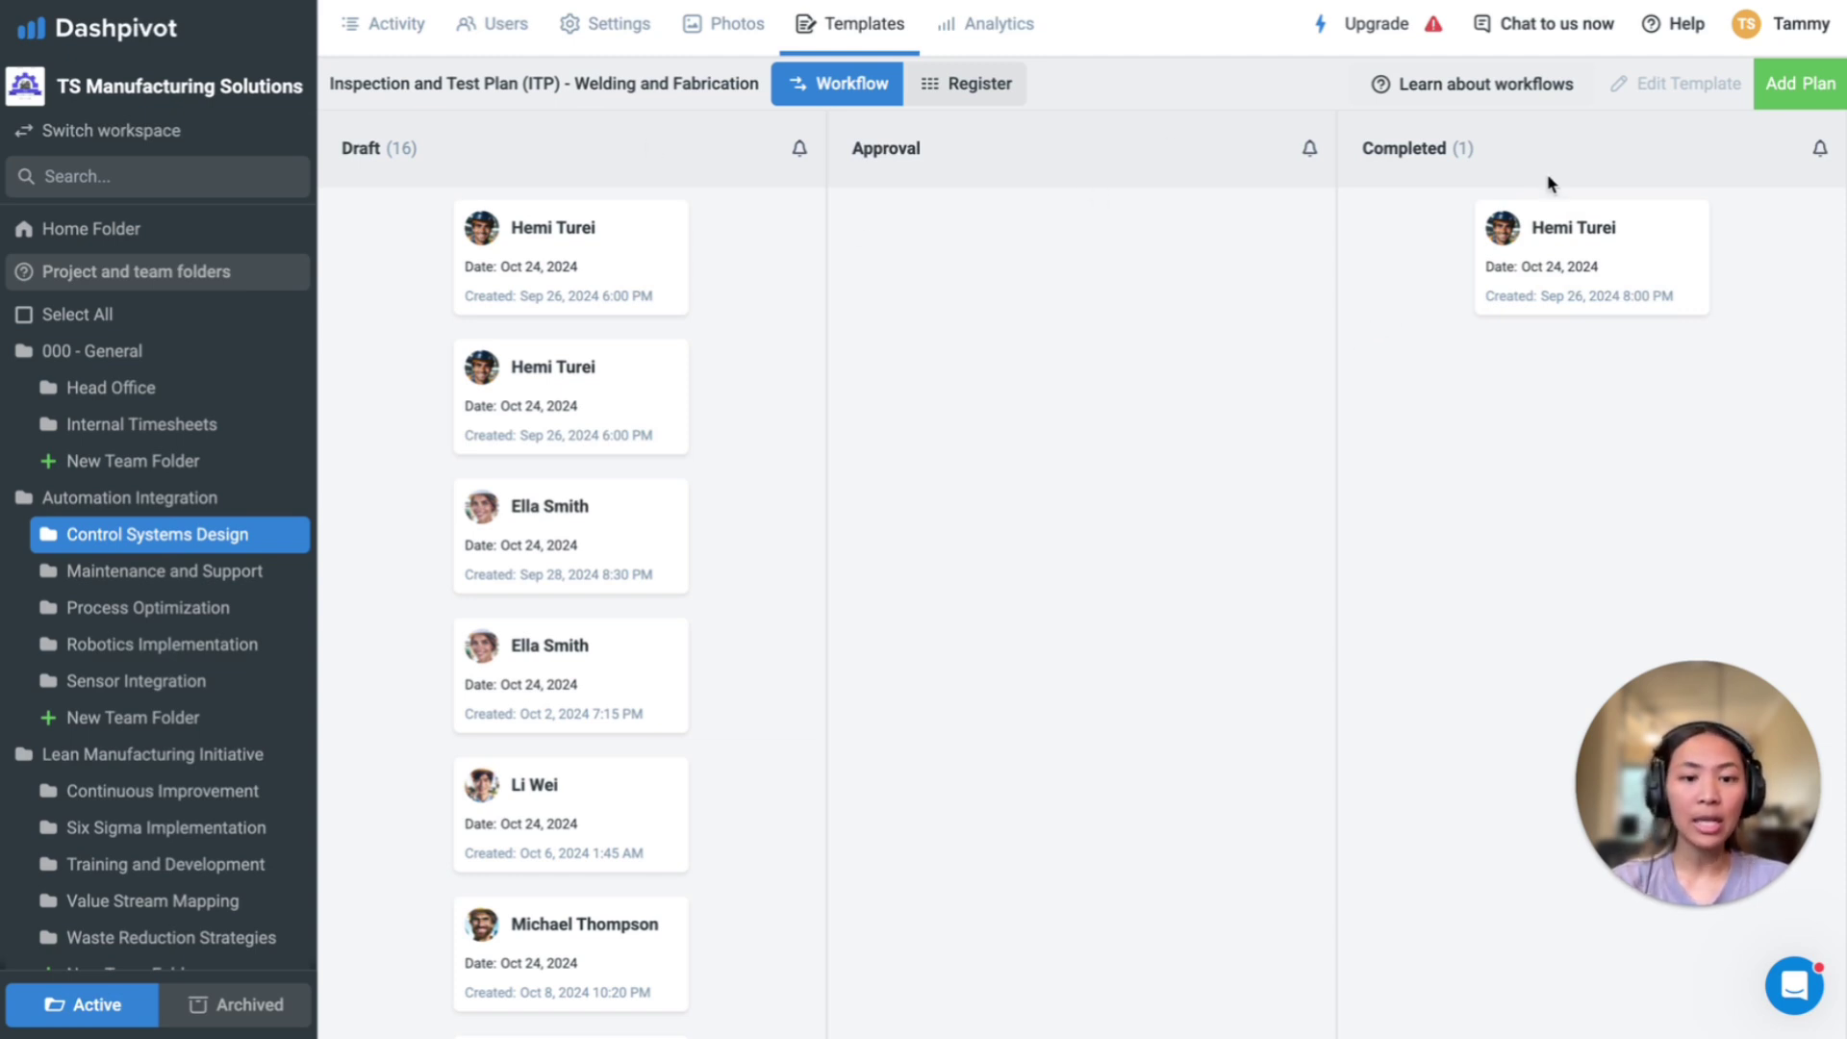
click(1310, 148)
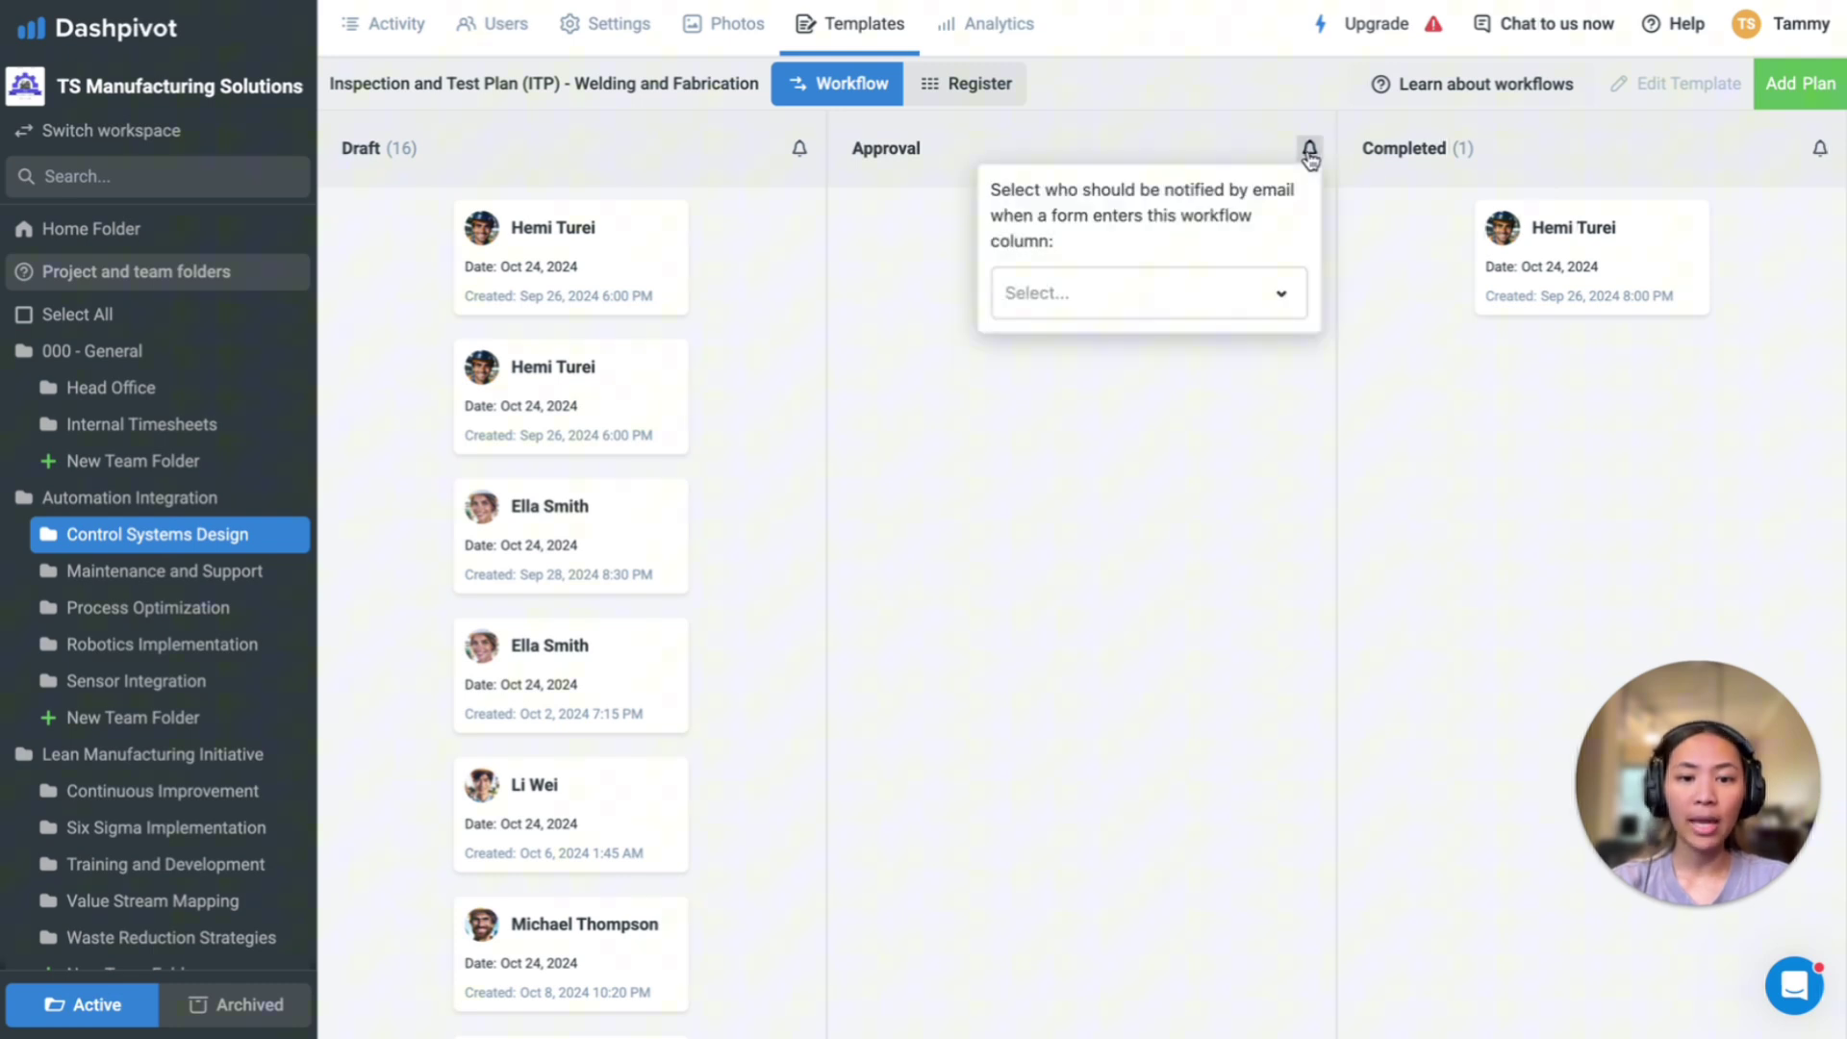
click(1305, 296)
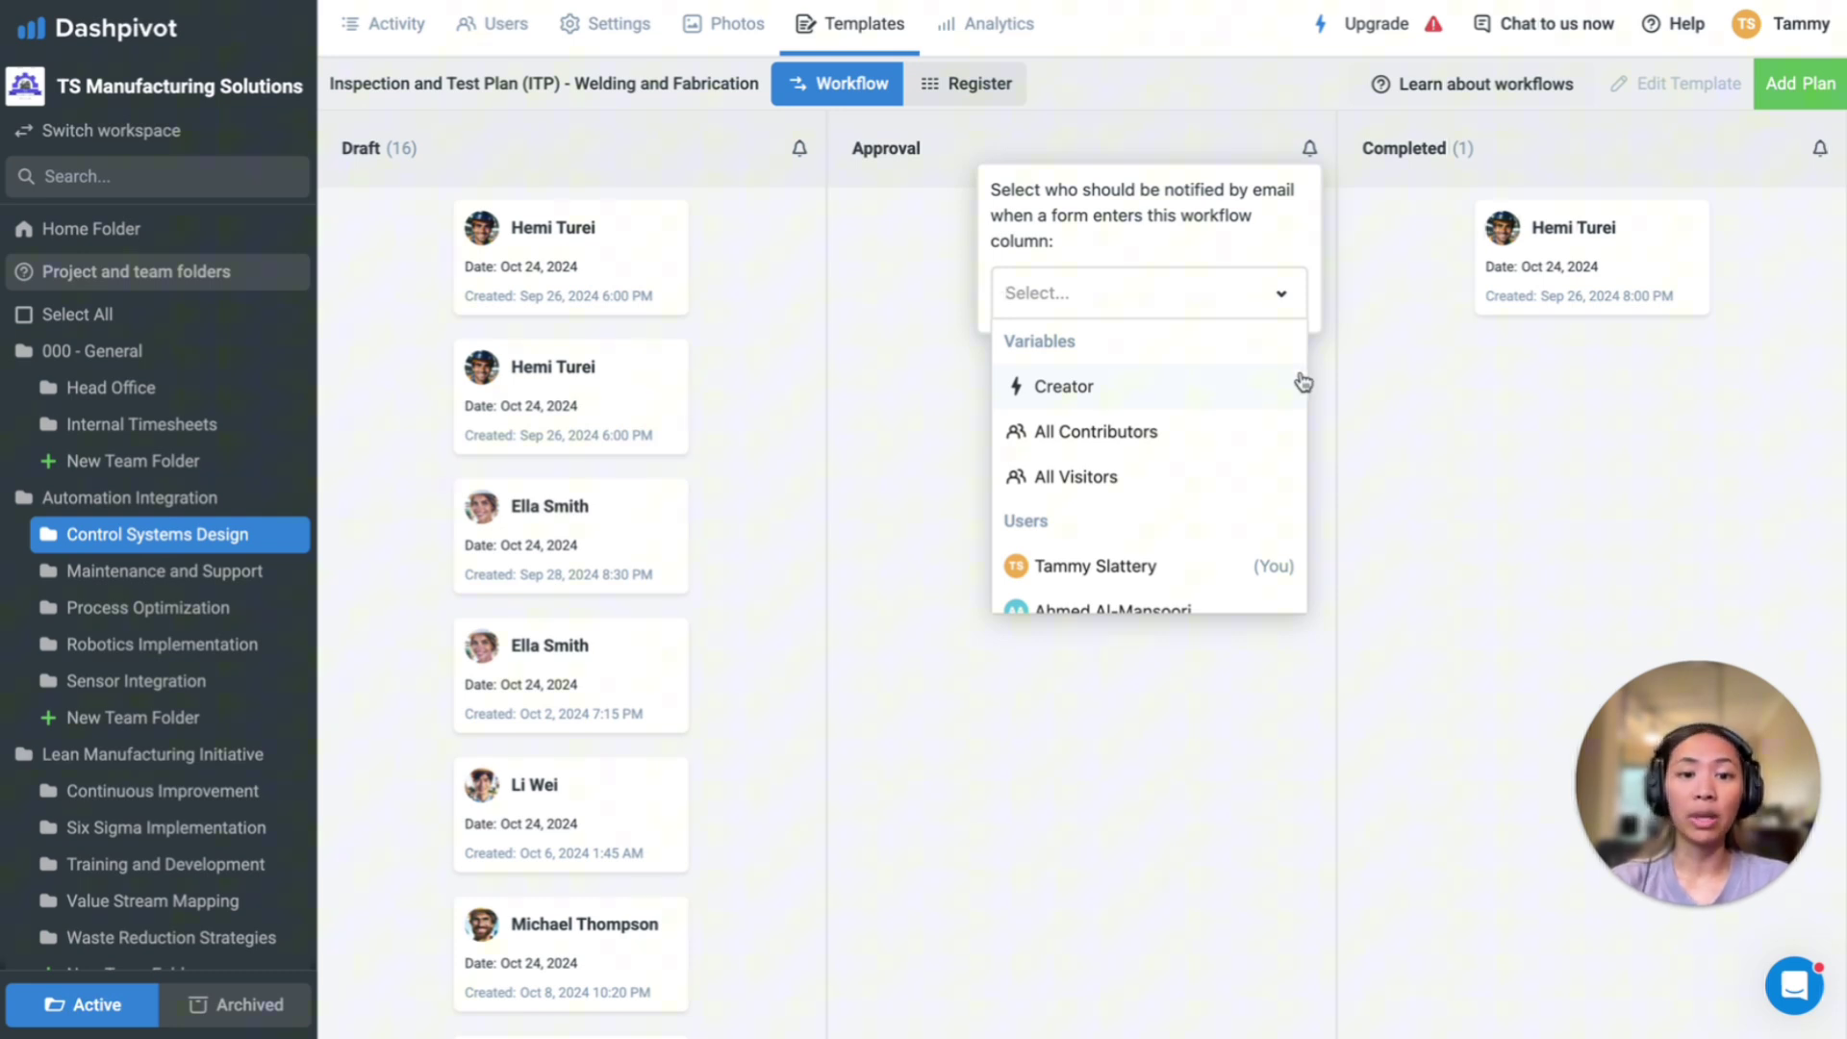
click(878, 305)
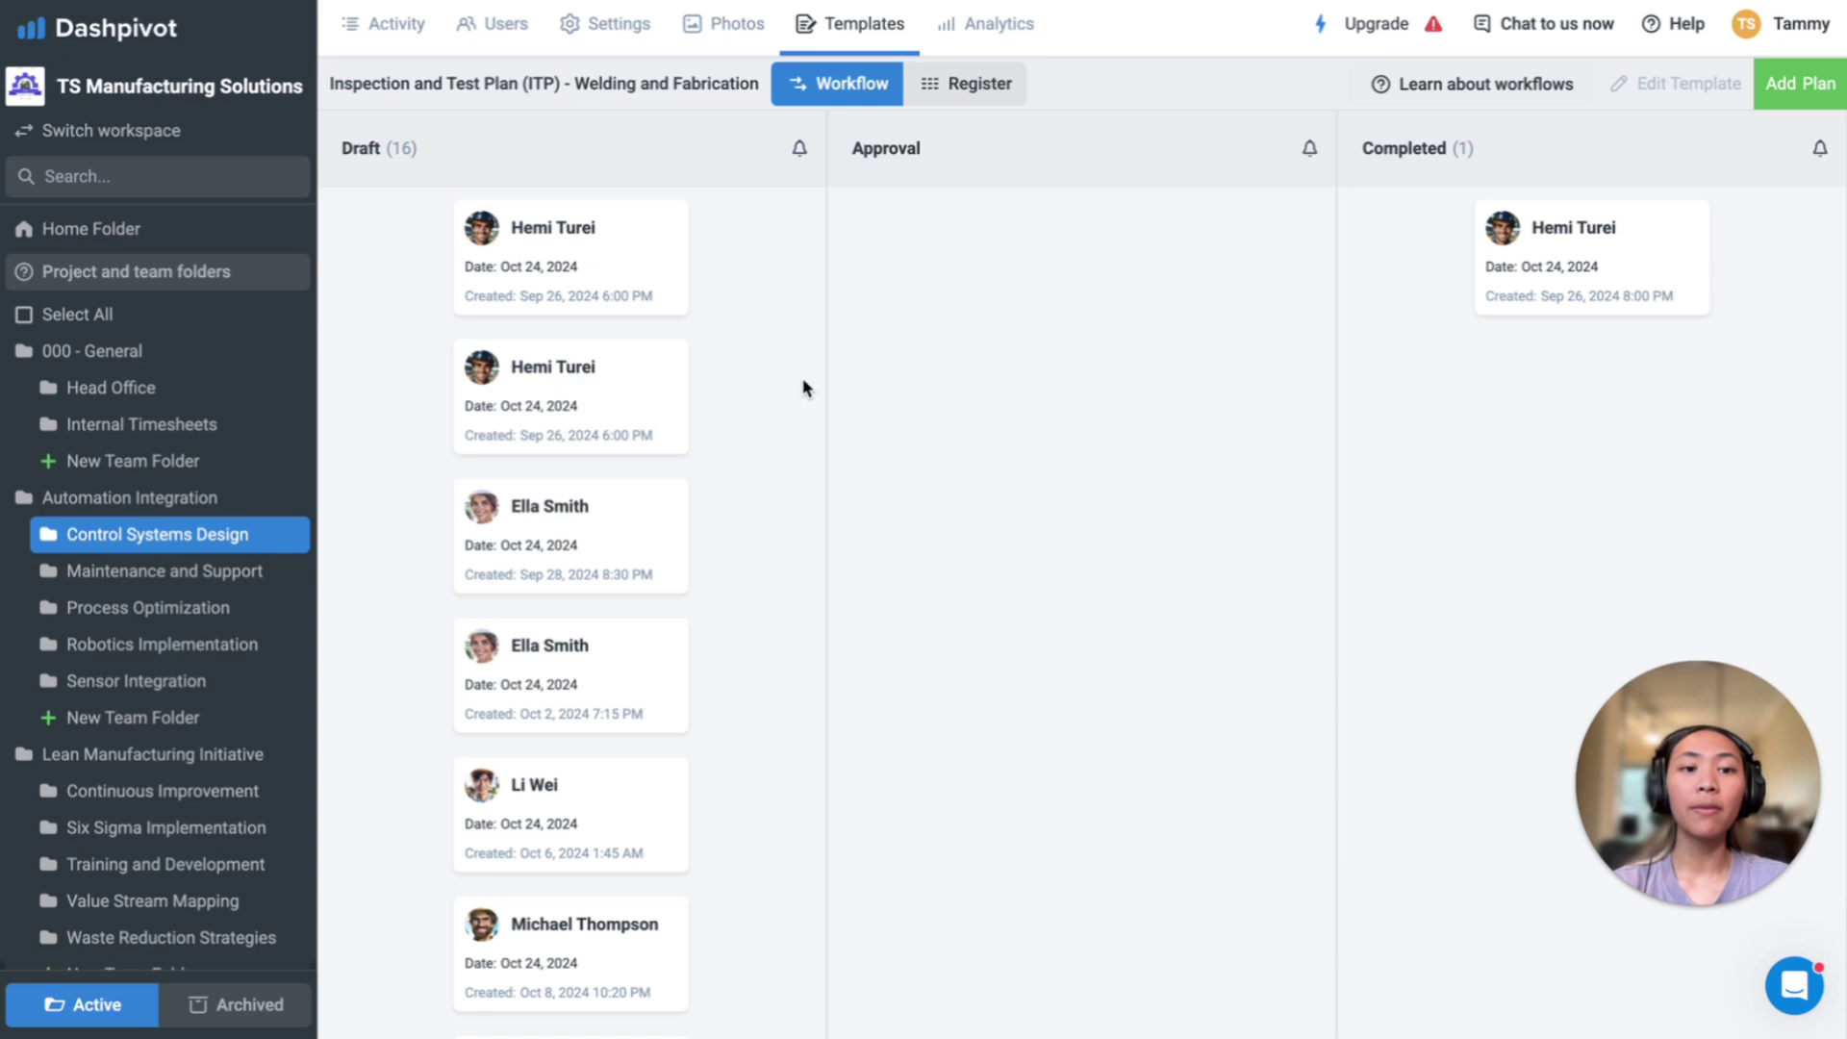
- Sign the first draft ITP as Prepared By using Save and sign, then close it
click(615, 292)
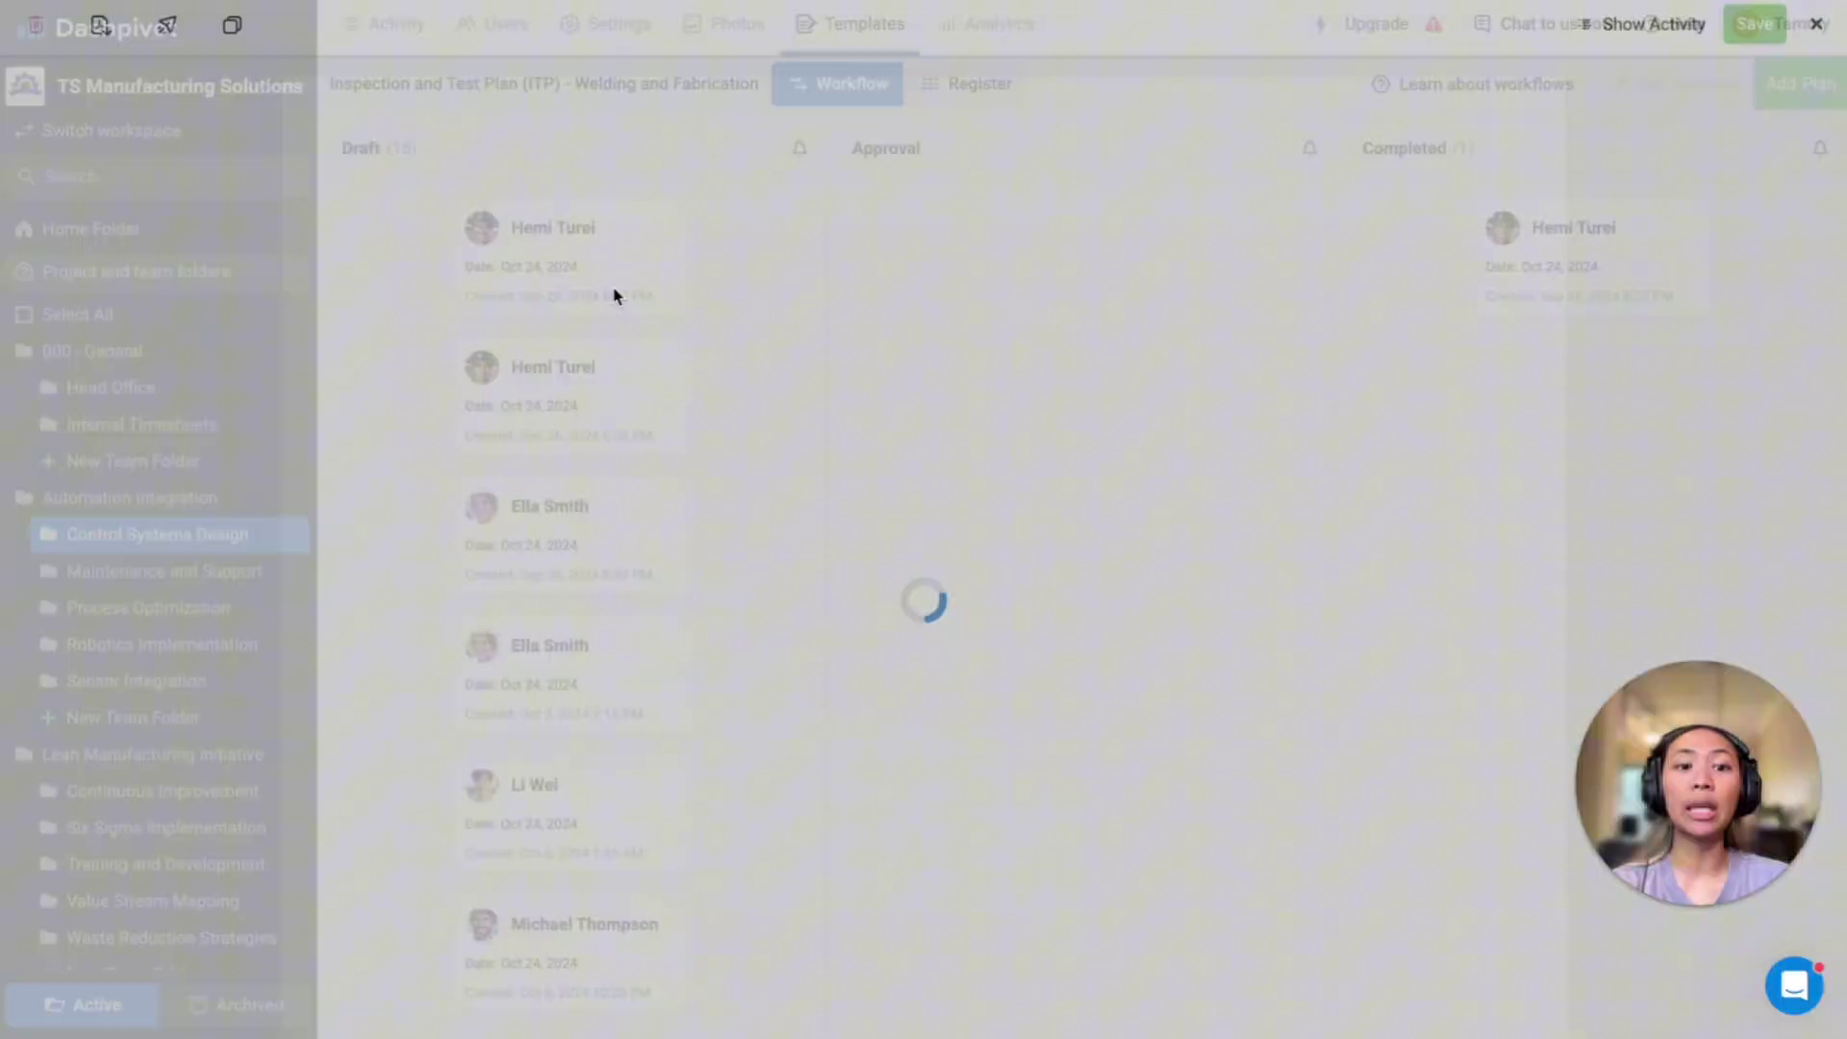
scroll(688, 670, down, 20)
scroll(689, 669, down, 10)
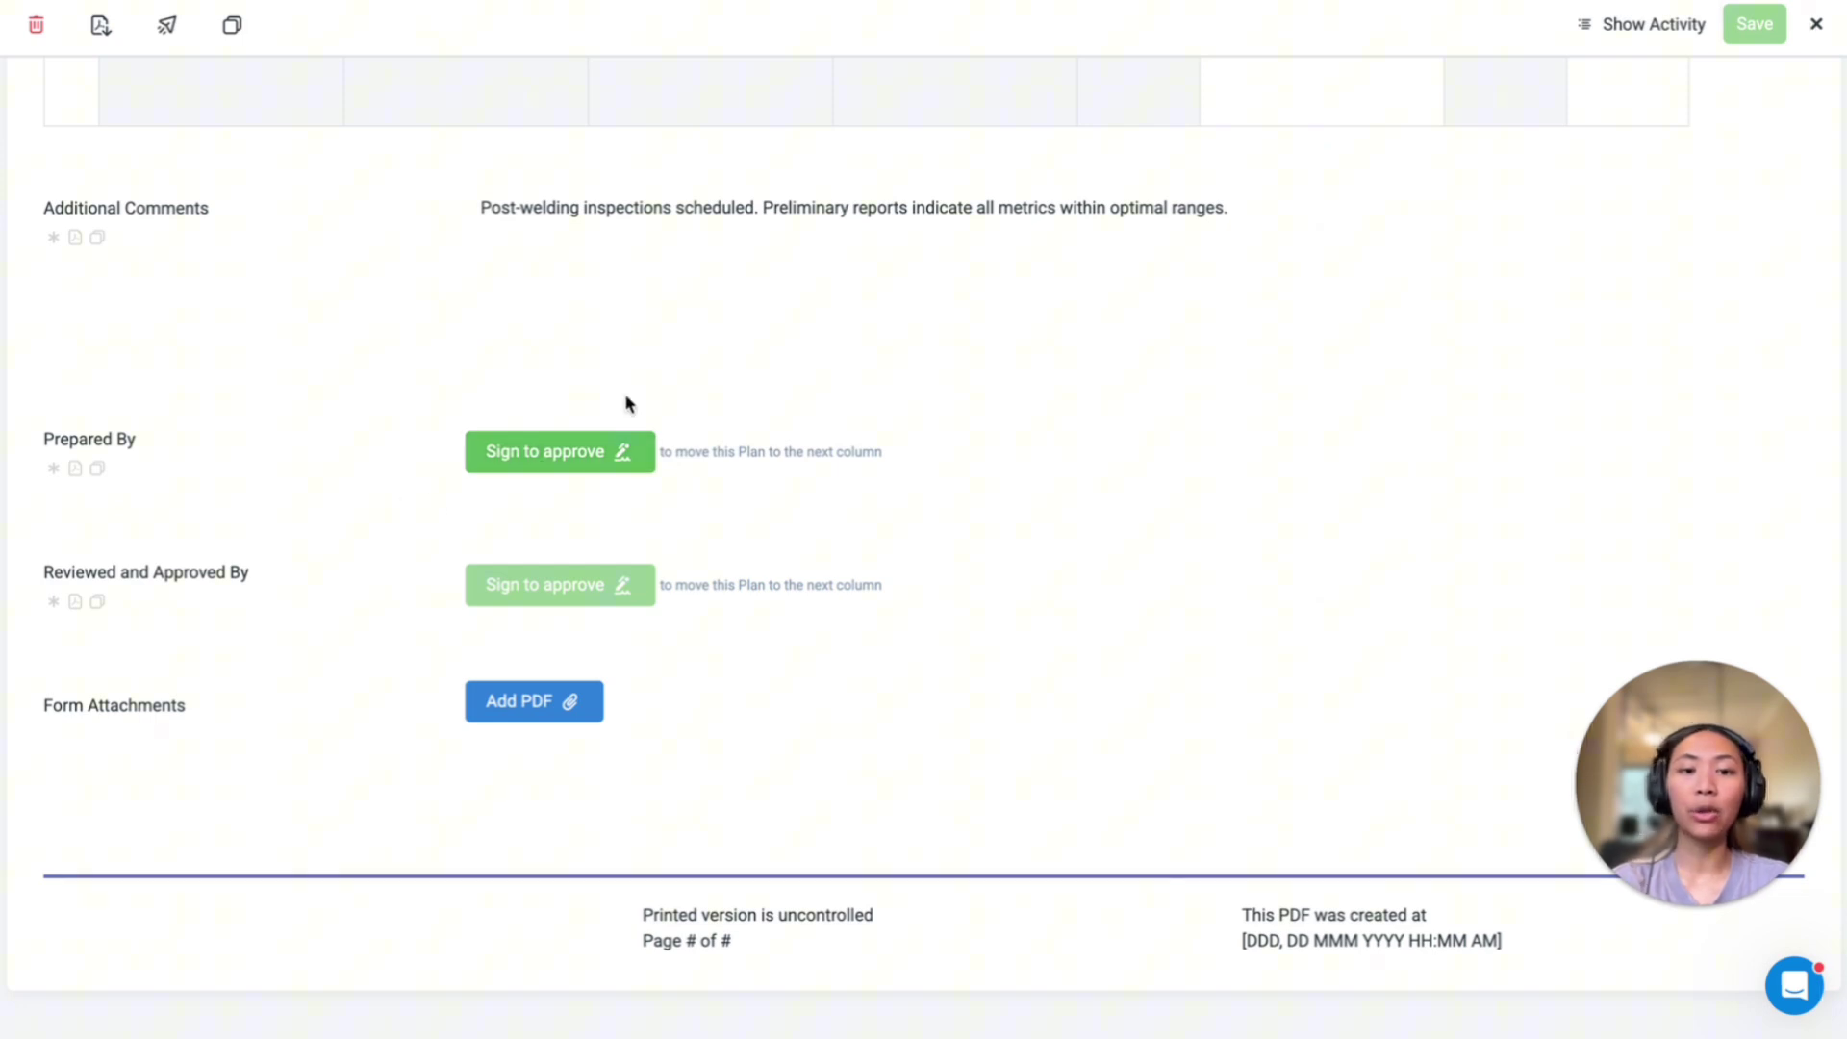
click(612, 450)
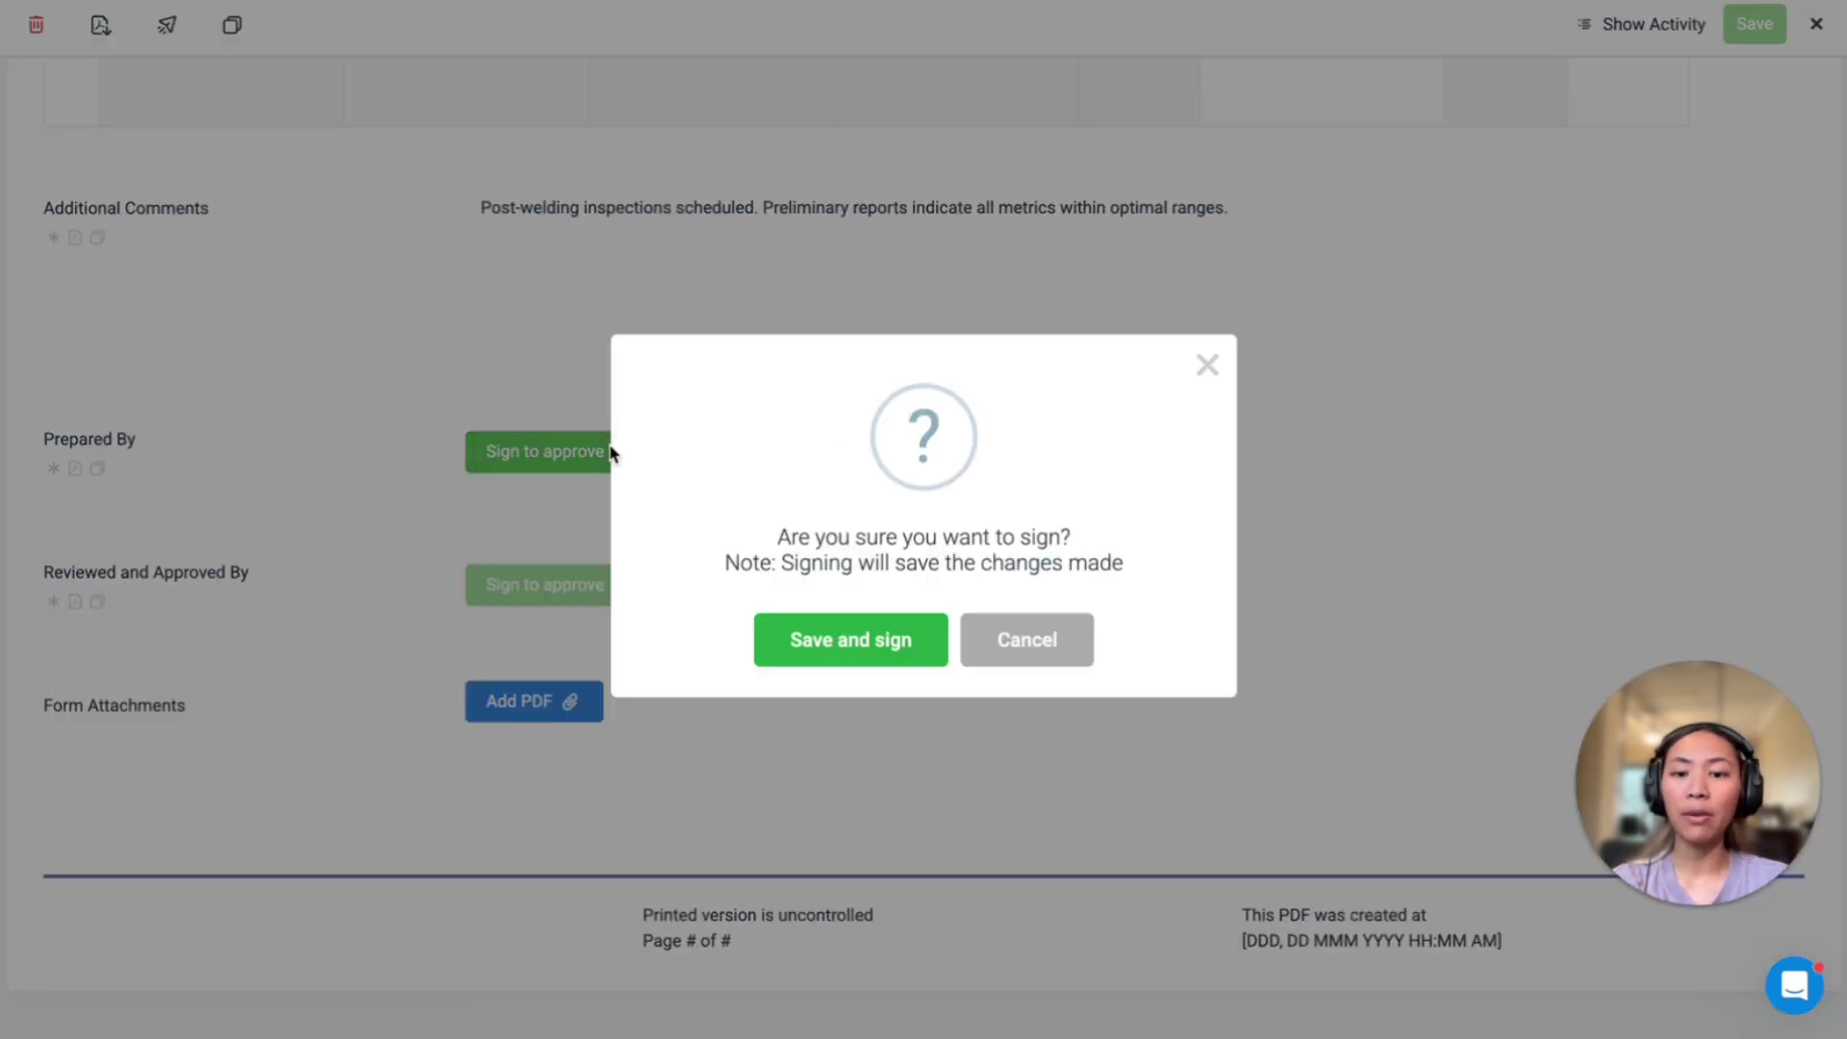
click(833, 641)
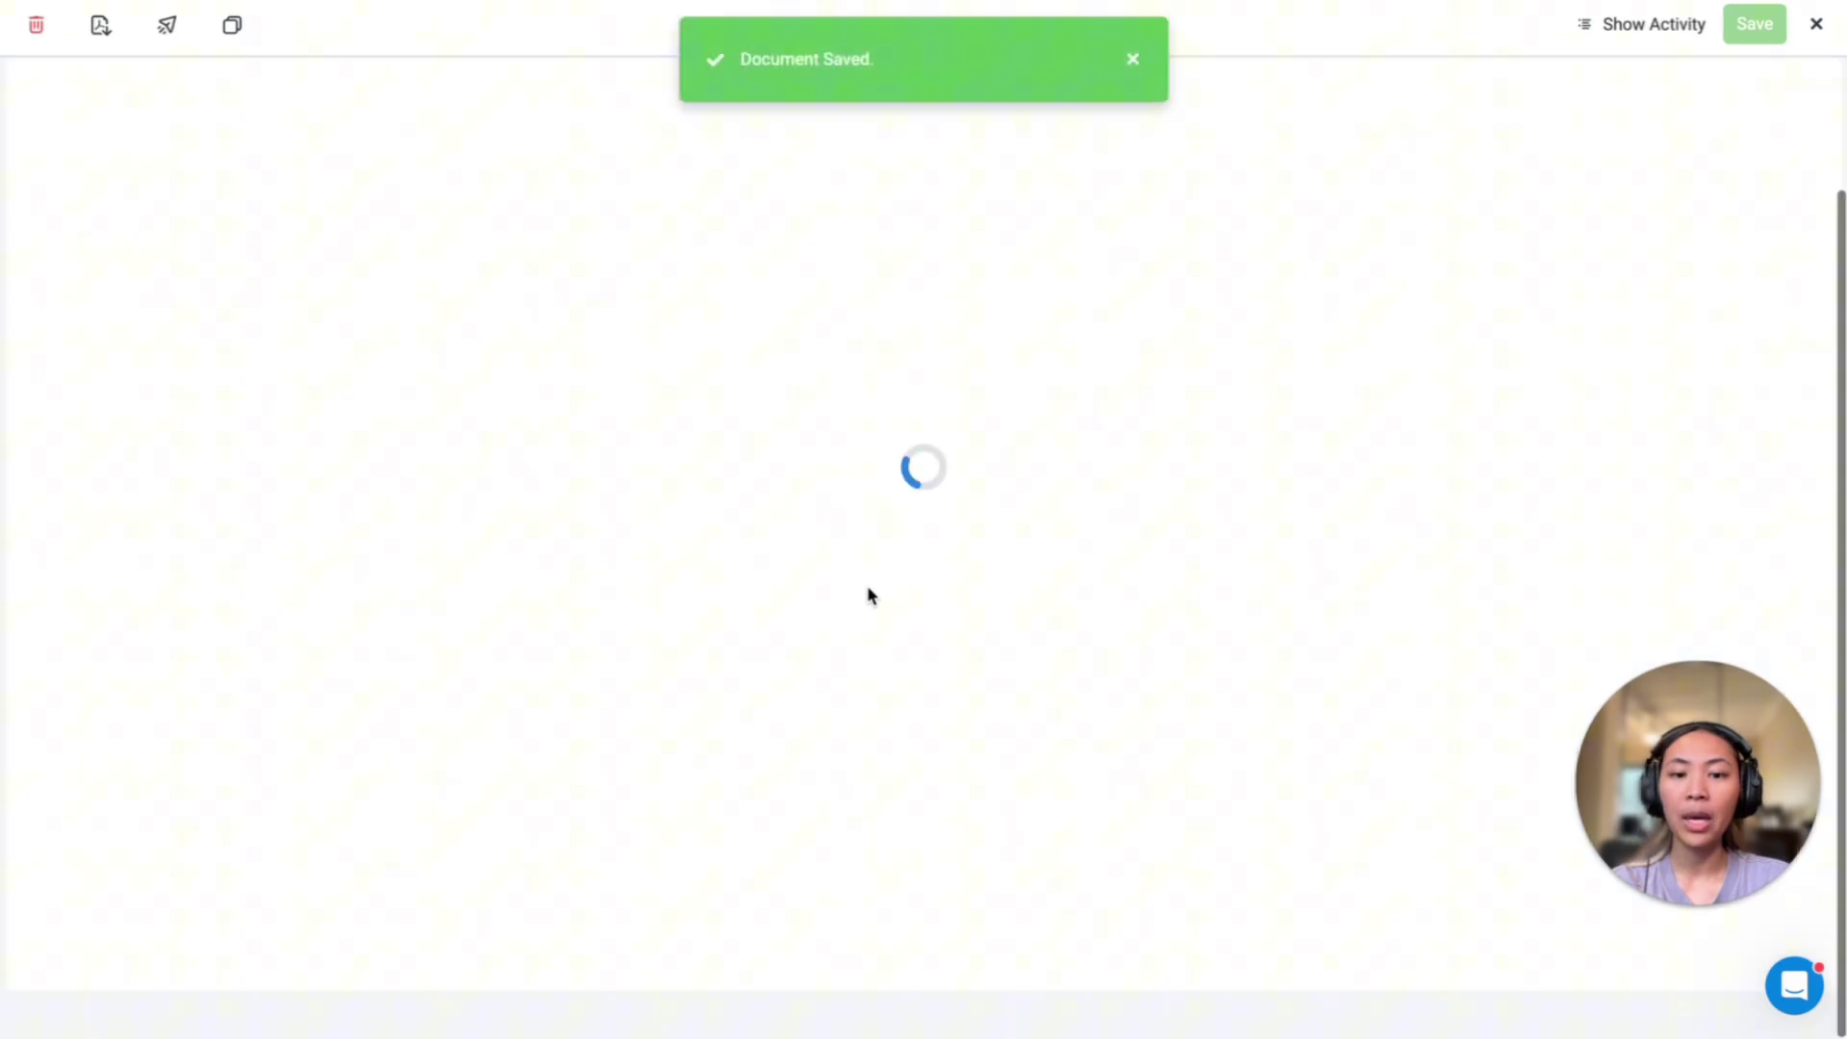
click(1815, 24)
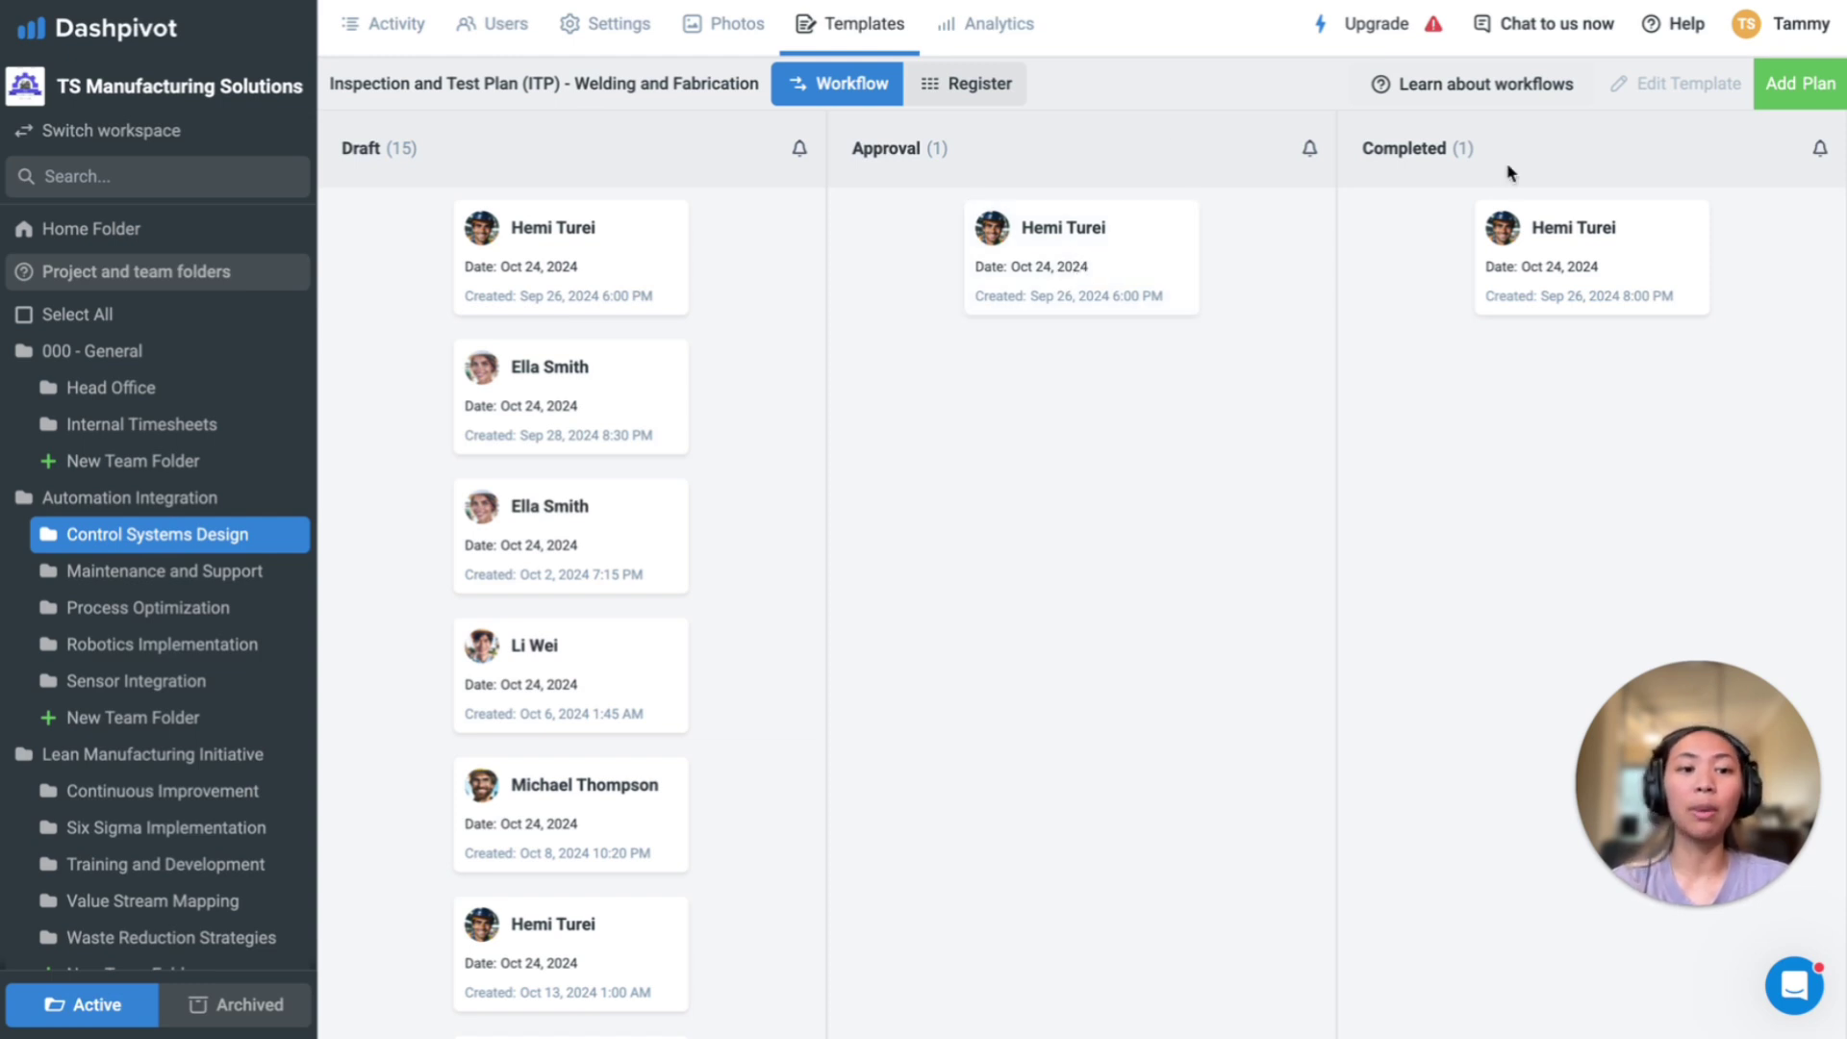
- Switch to the Register view and scroll across the plans table's columns
click(970, 88)
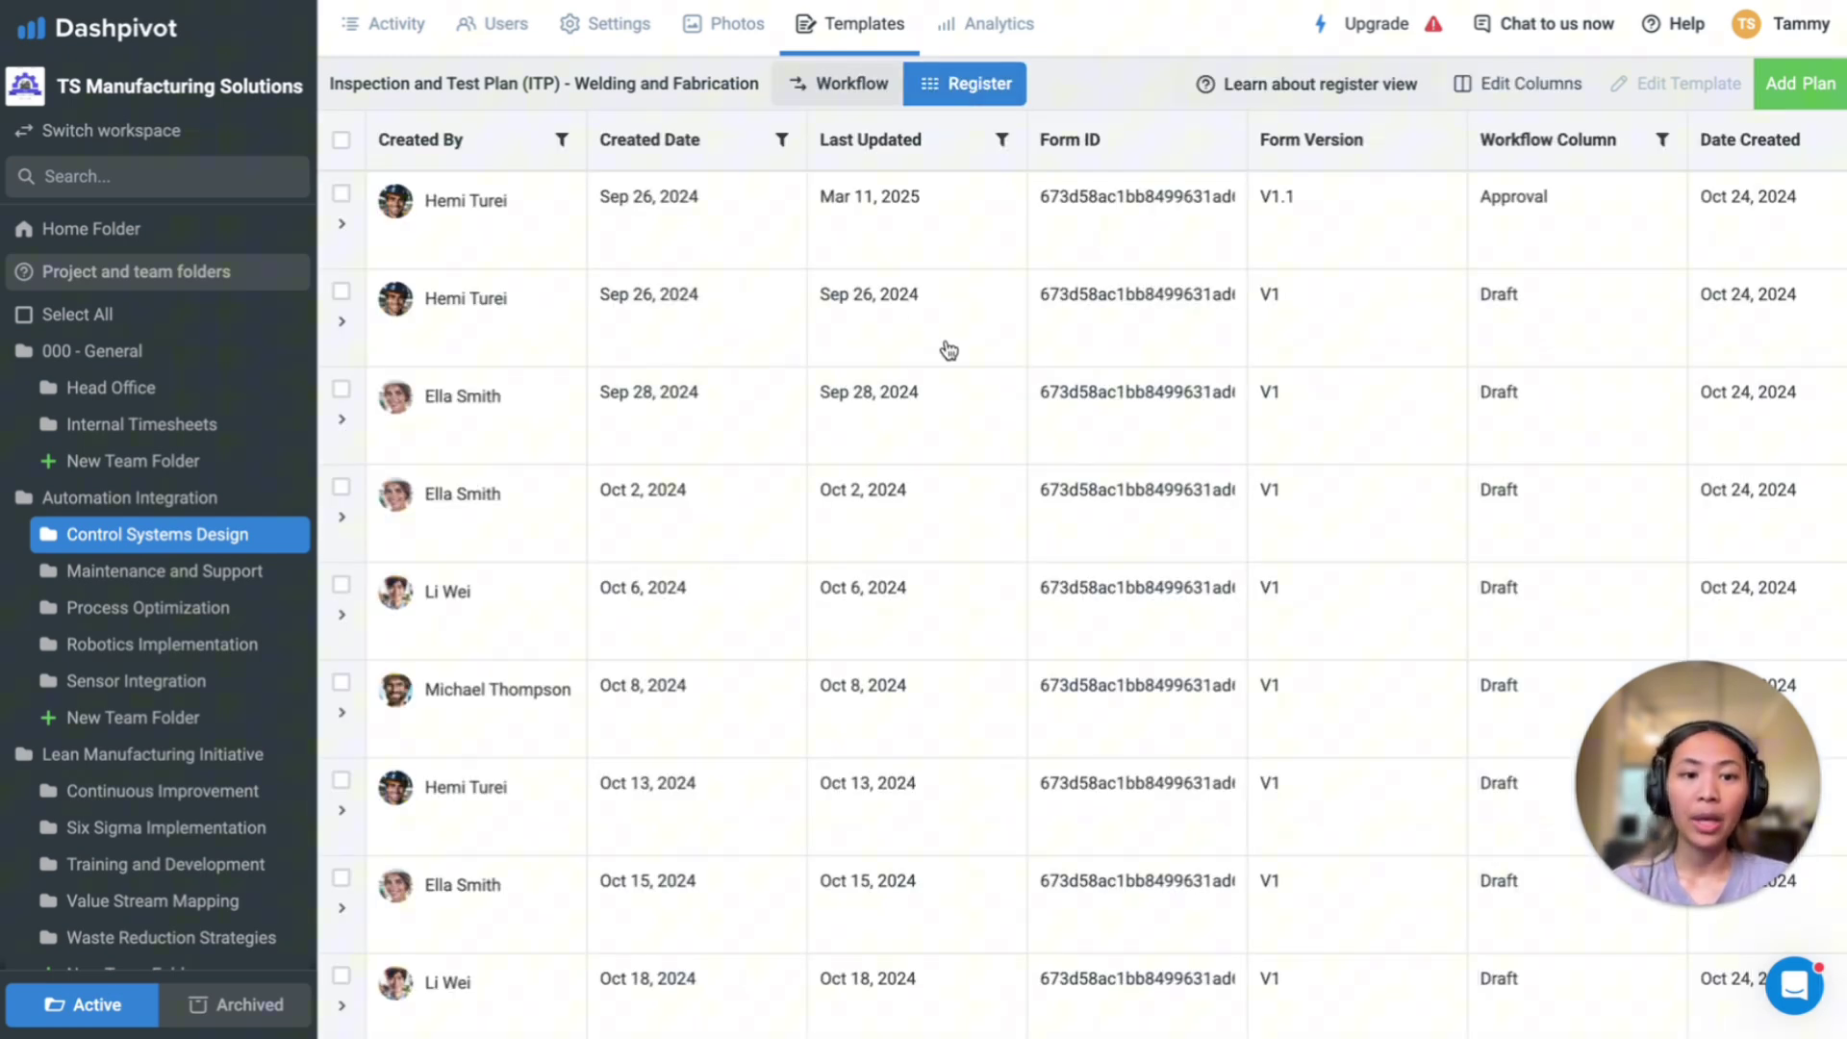
scroll(950, 350, right, 5)
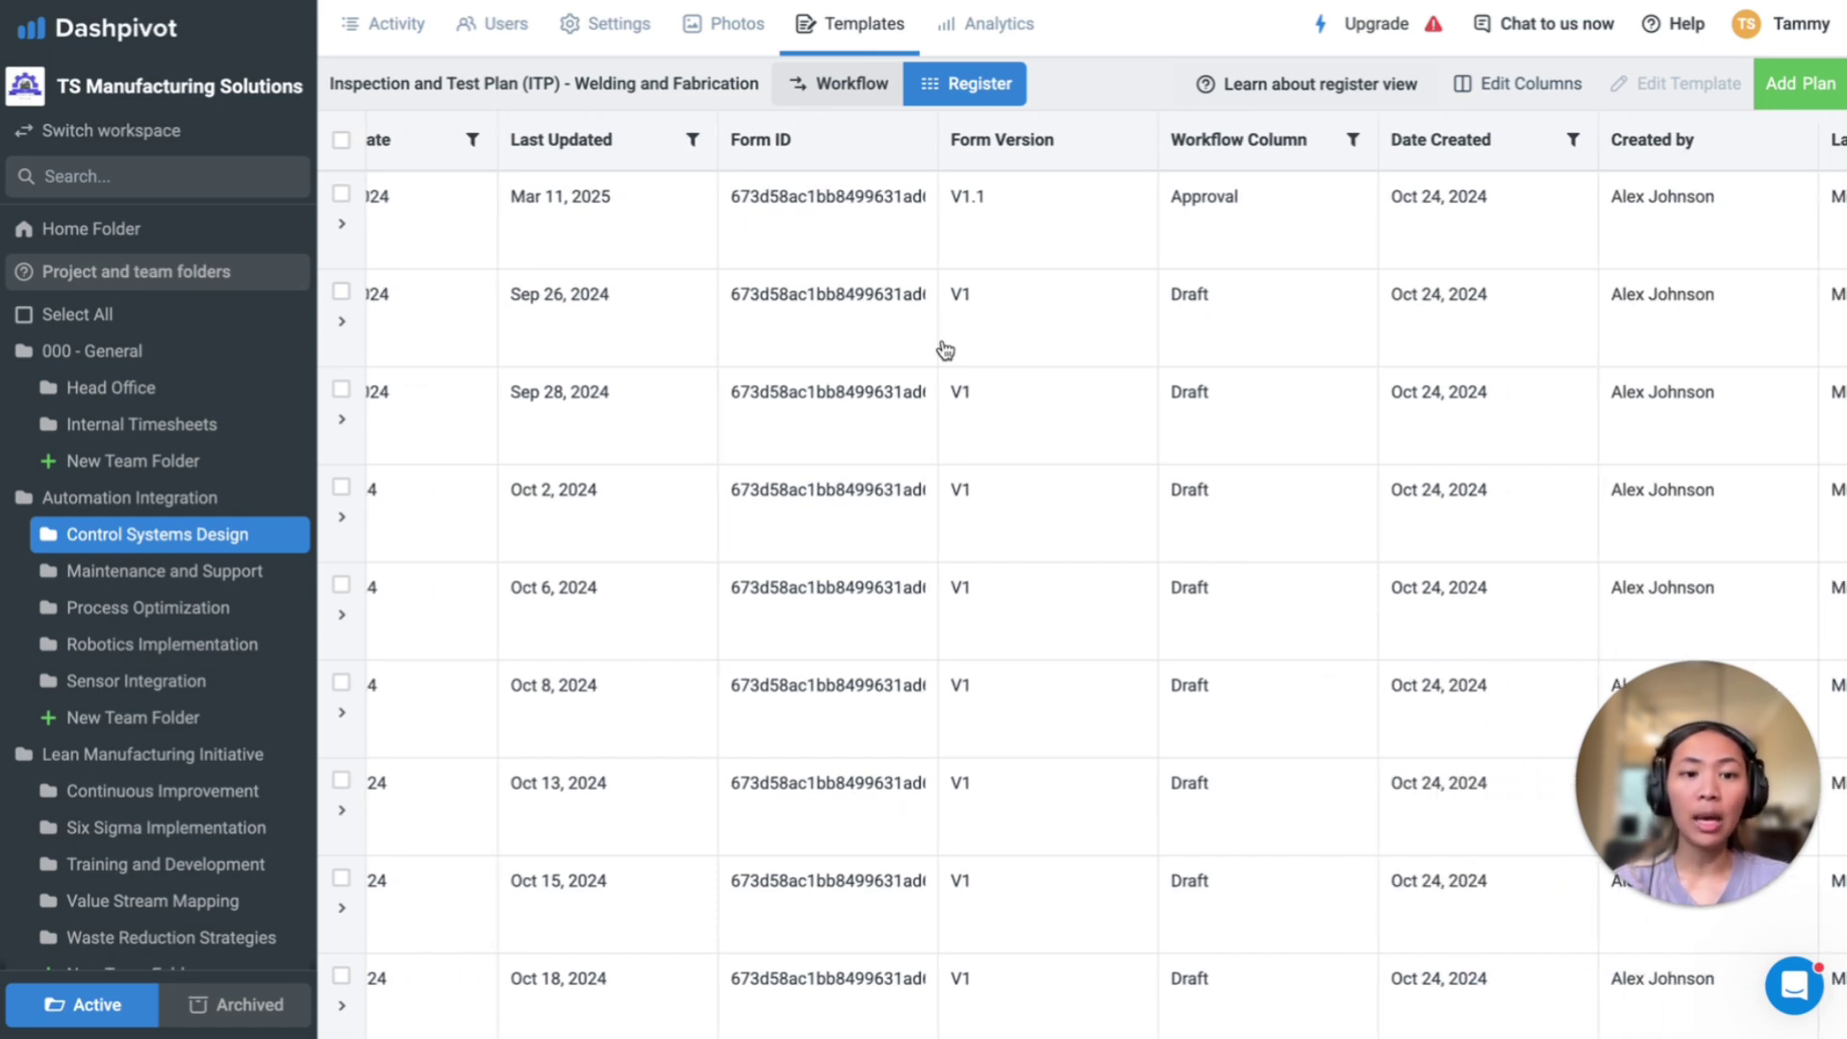
scroll(946, 350, right, 12)
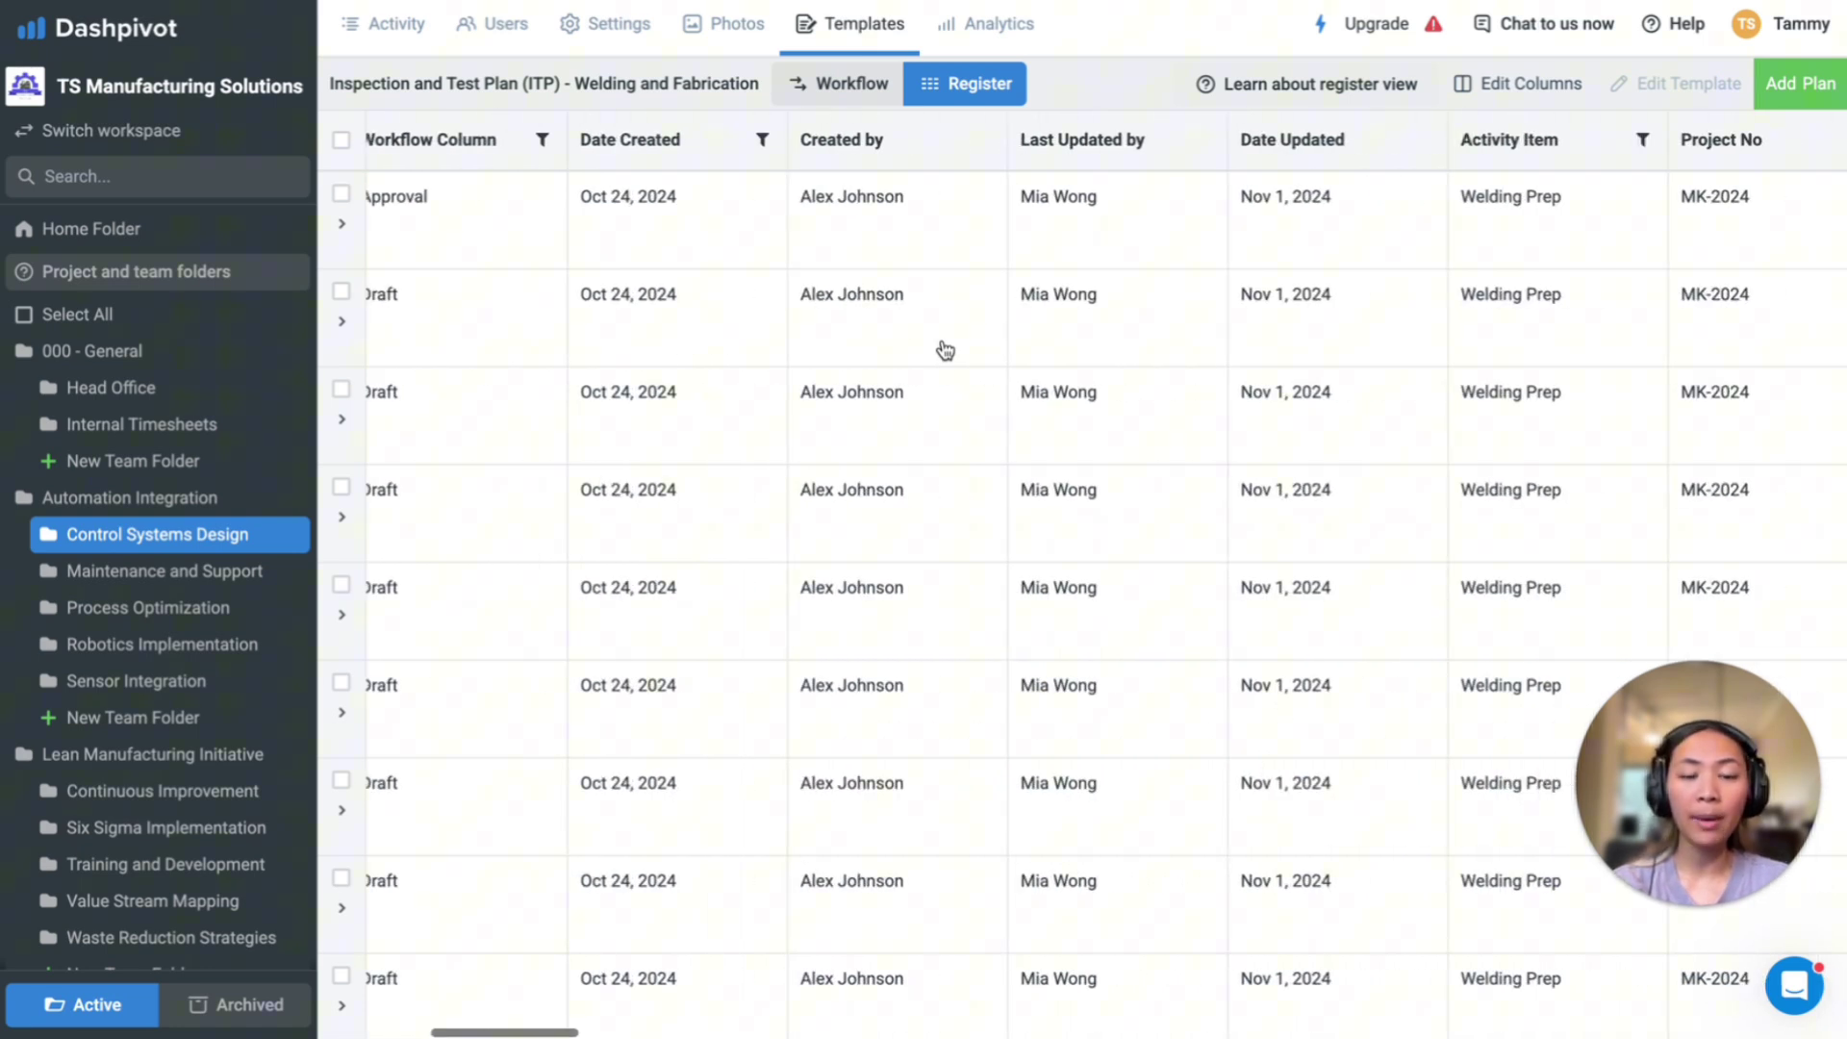
scroll(960, 231, right, 5)
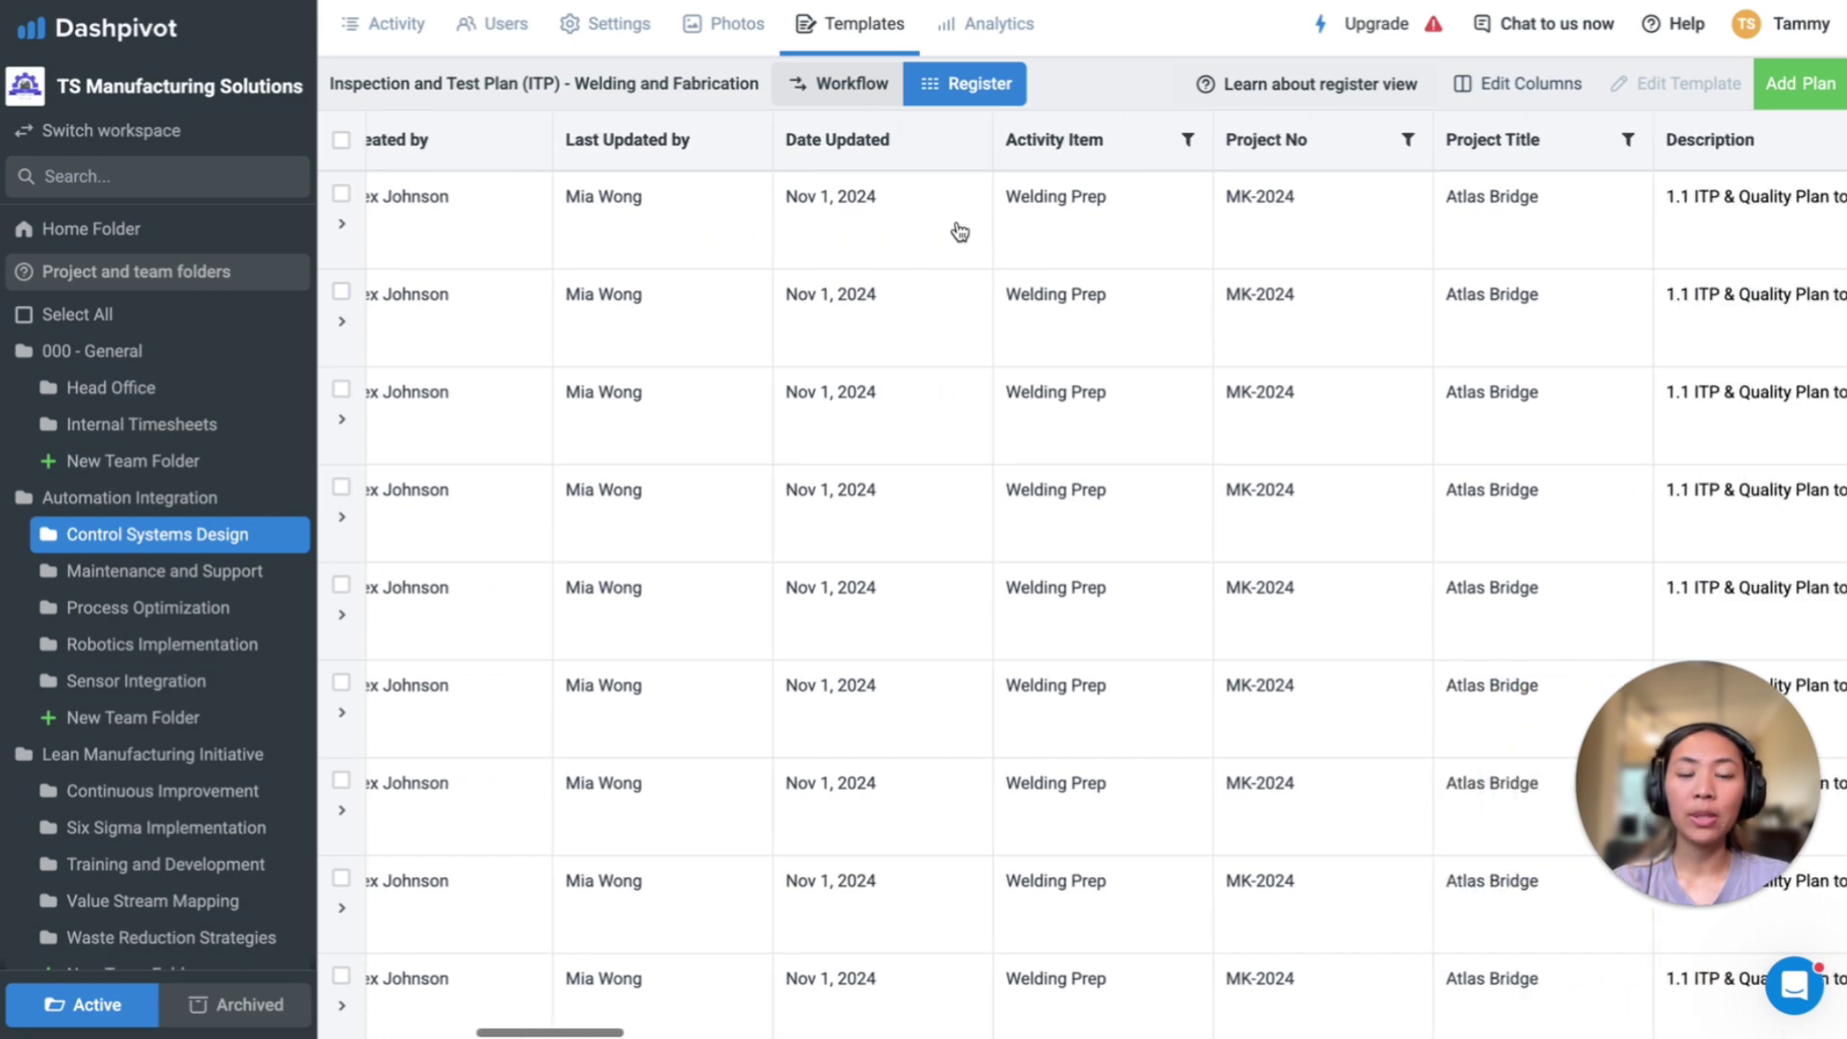
scroll(960, 231, right, 6)
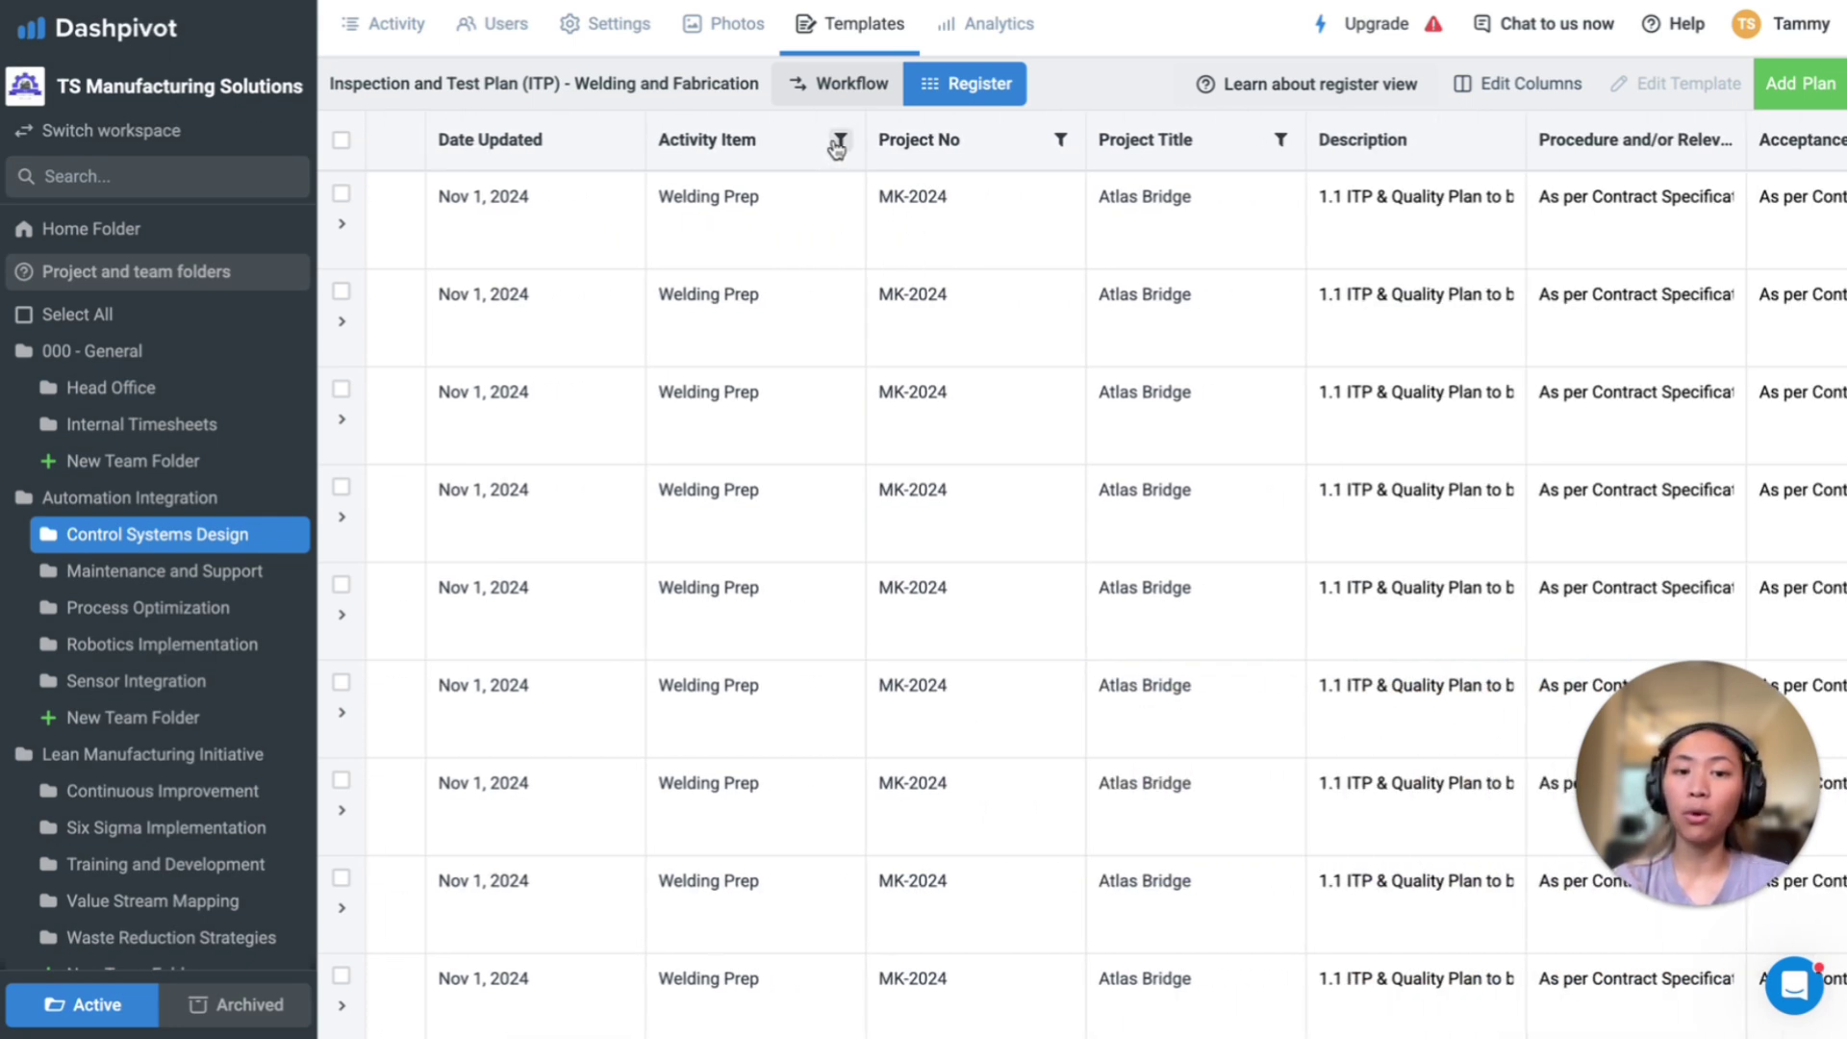
- Select all plans and check the CSV export and PDF download options
click(340, 140)
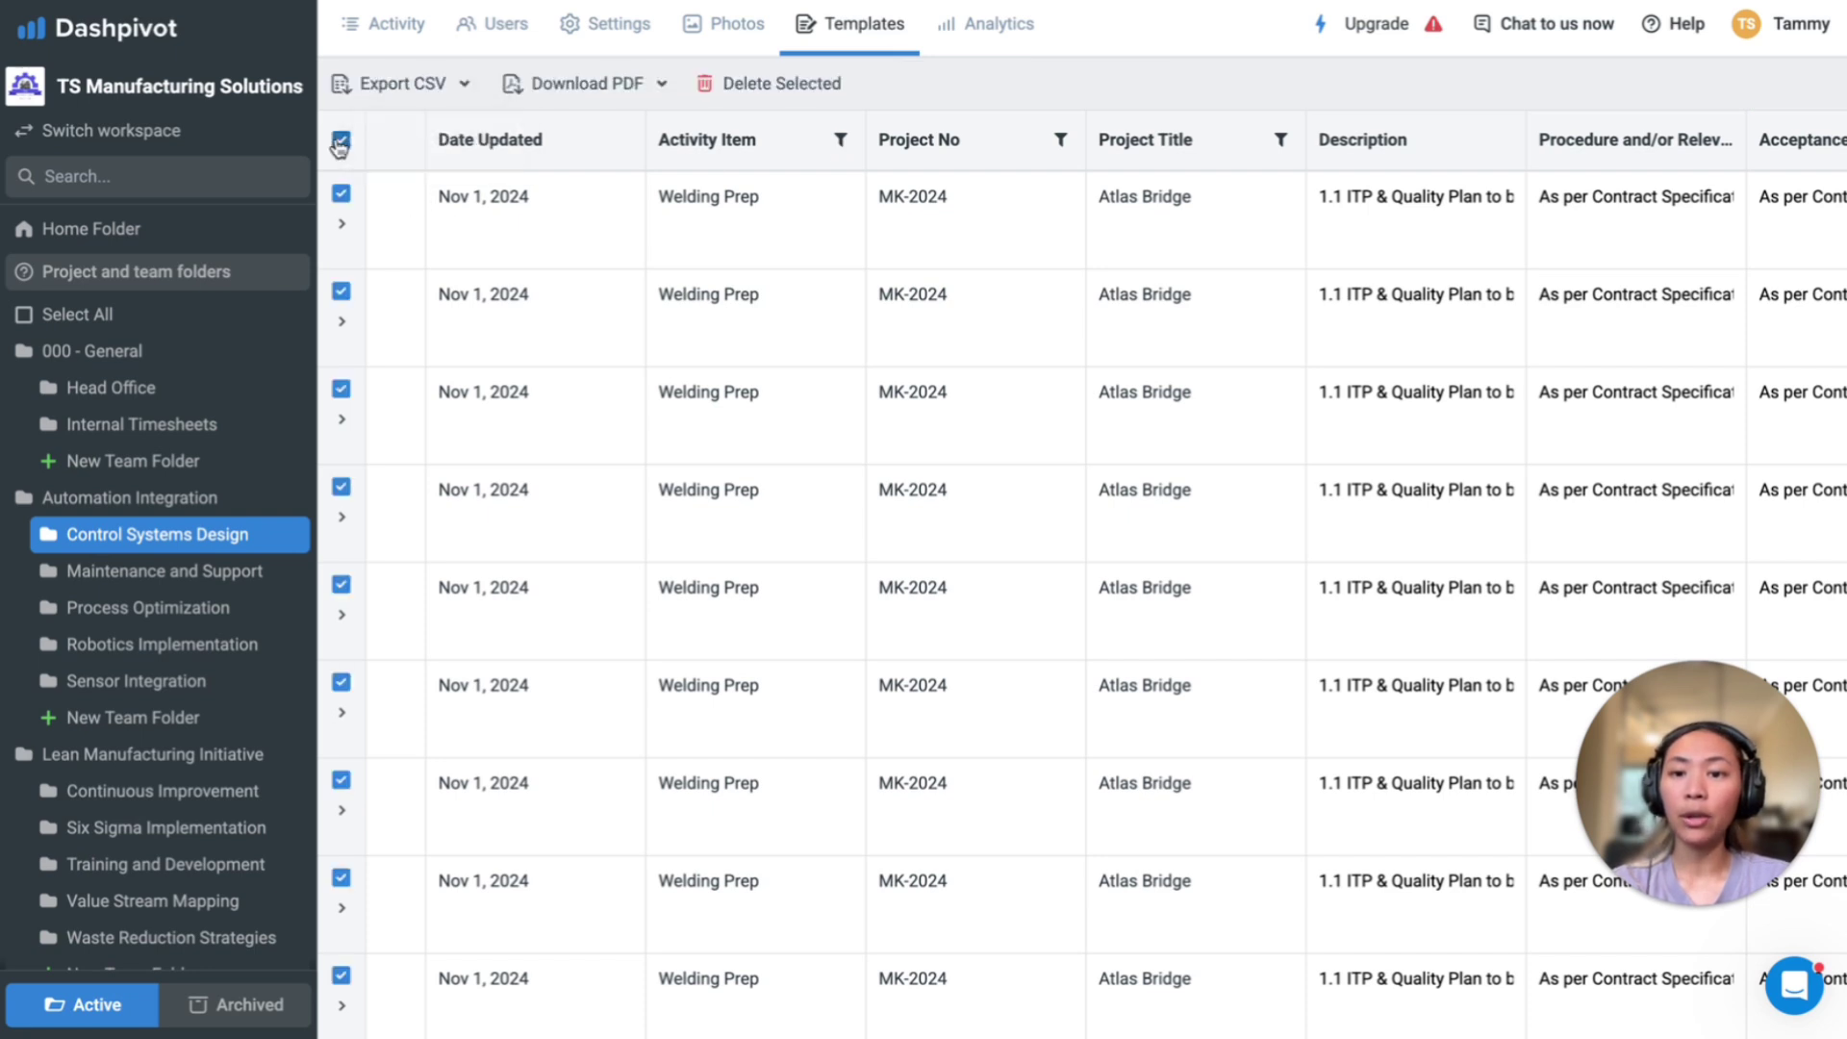
click(450, 99)
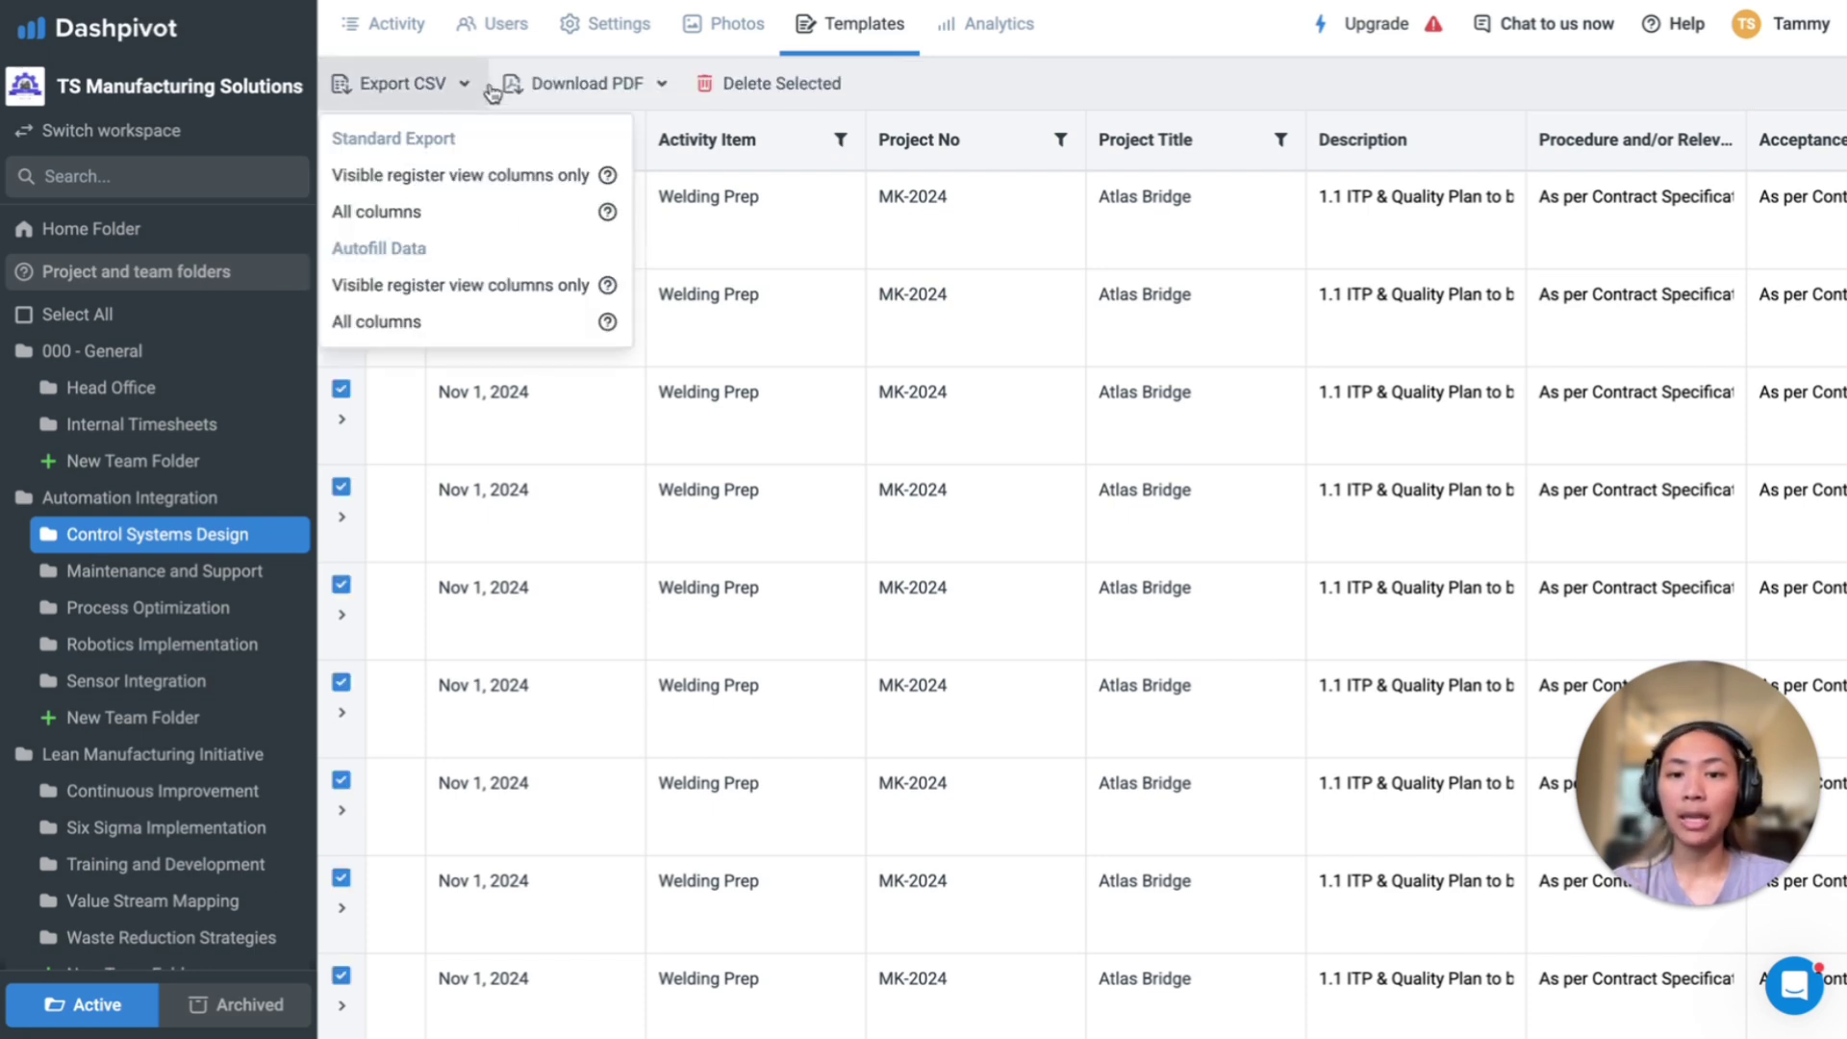
click(650, 87)
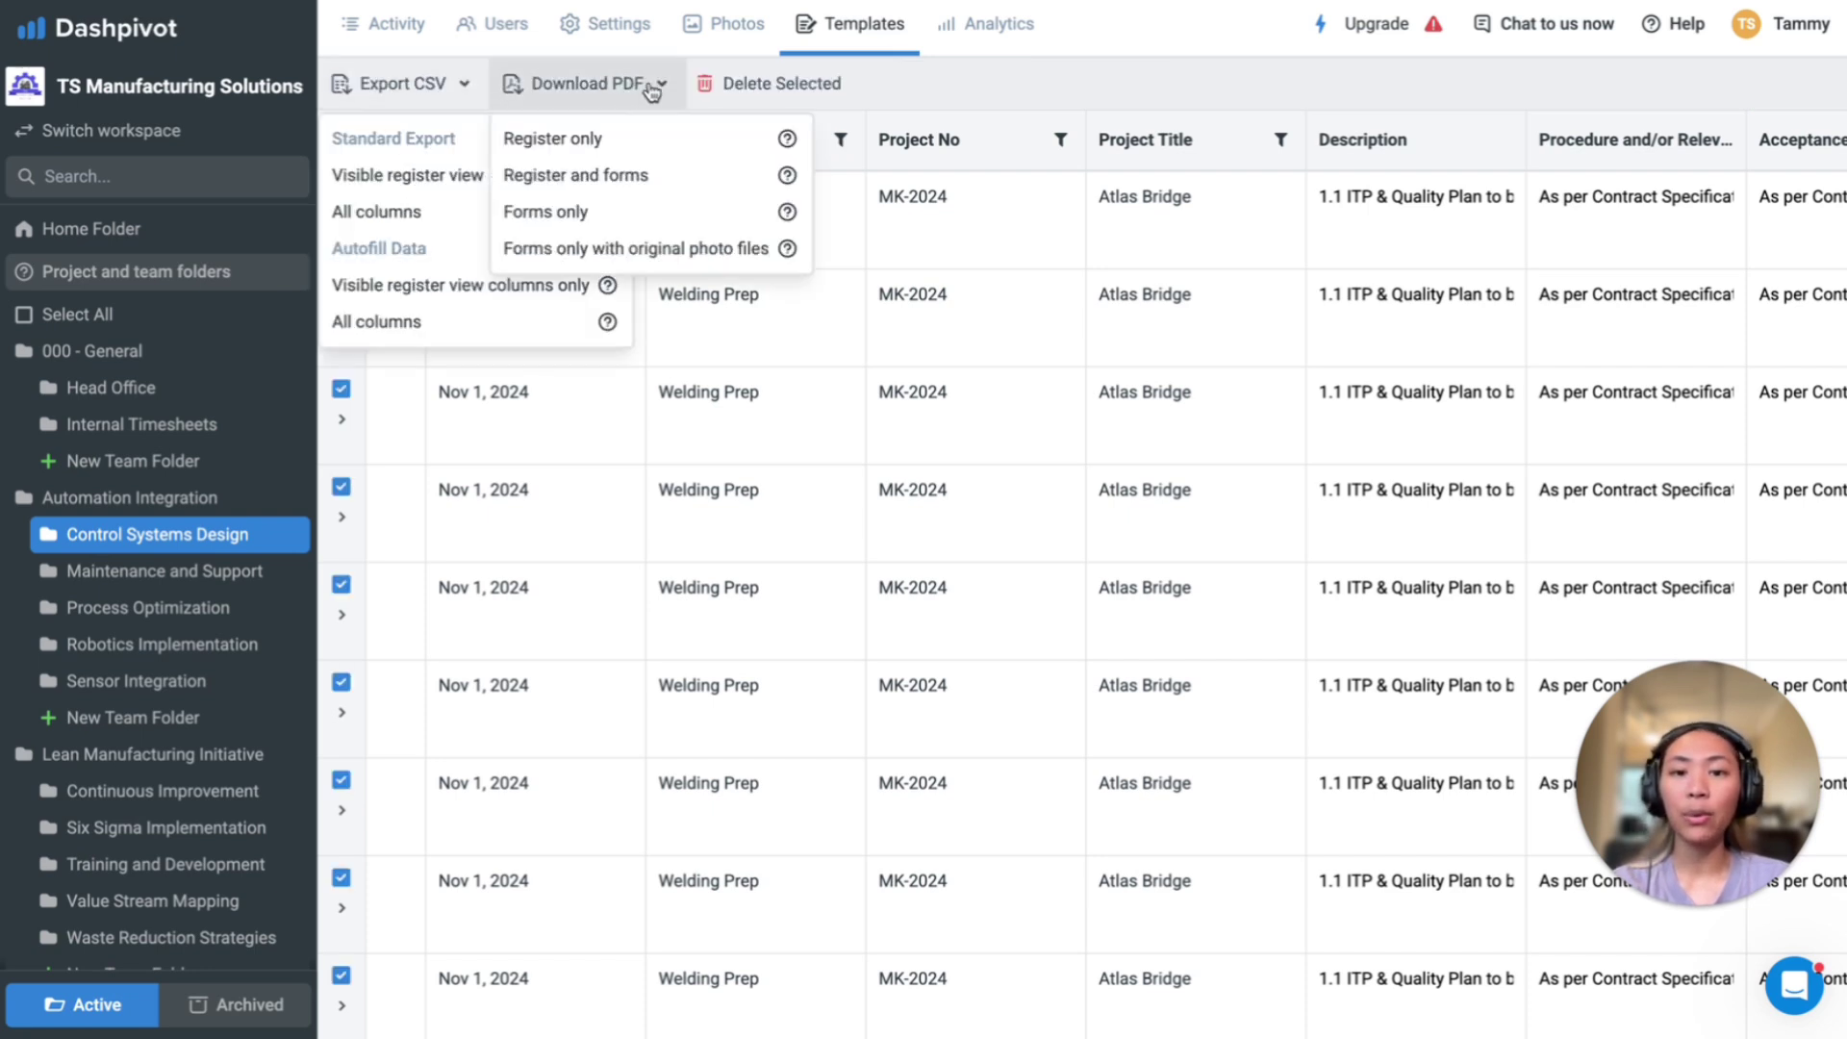
- Filter the team photos by the welding tag and open that single photo full size
click(737, 29)
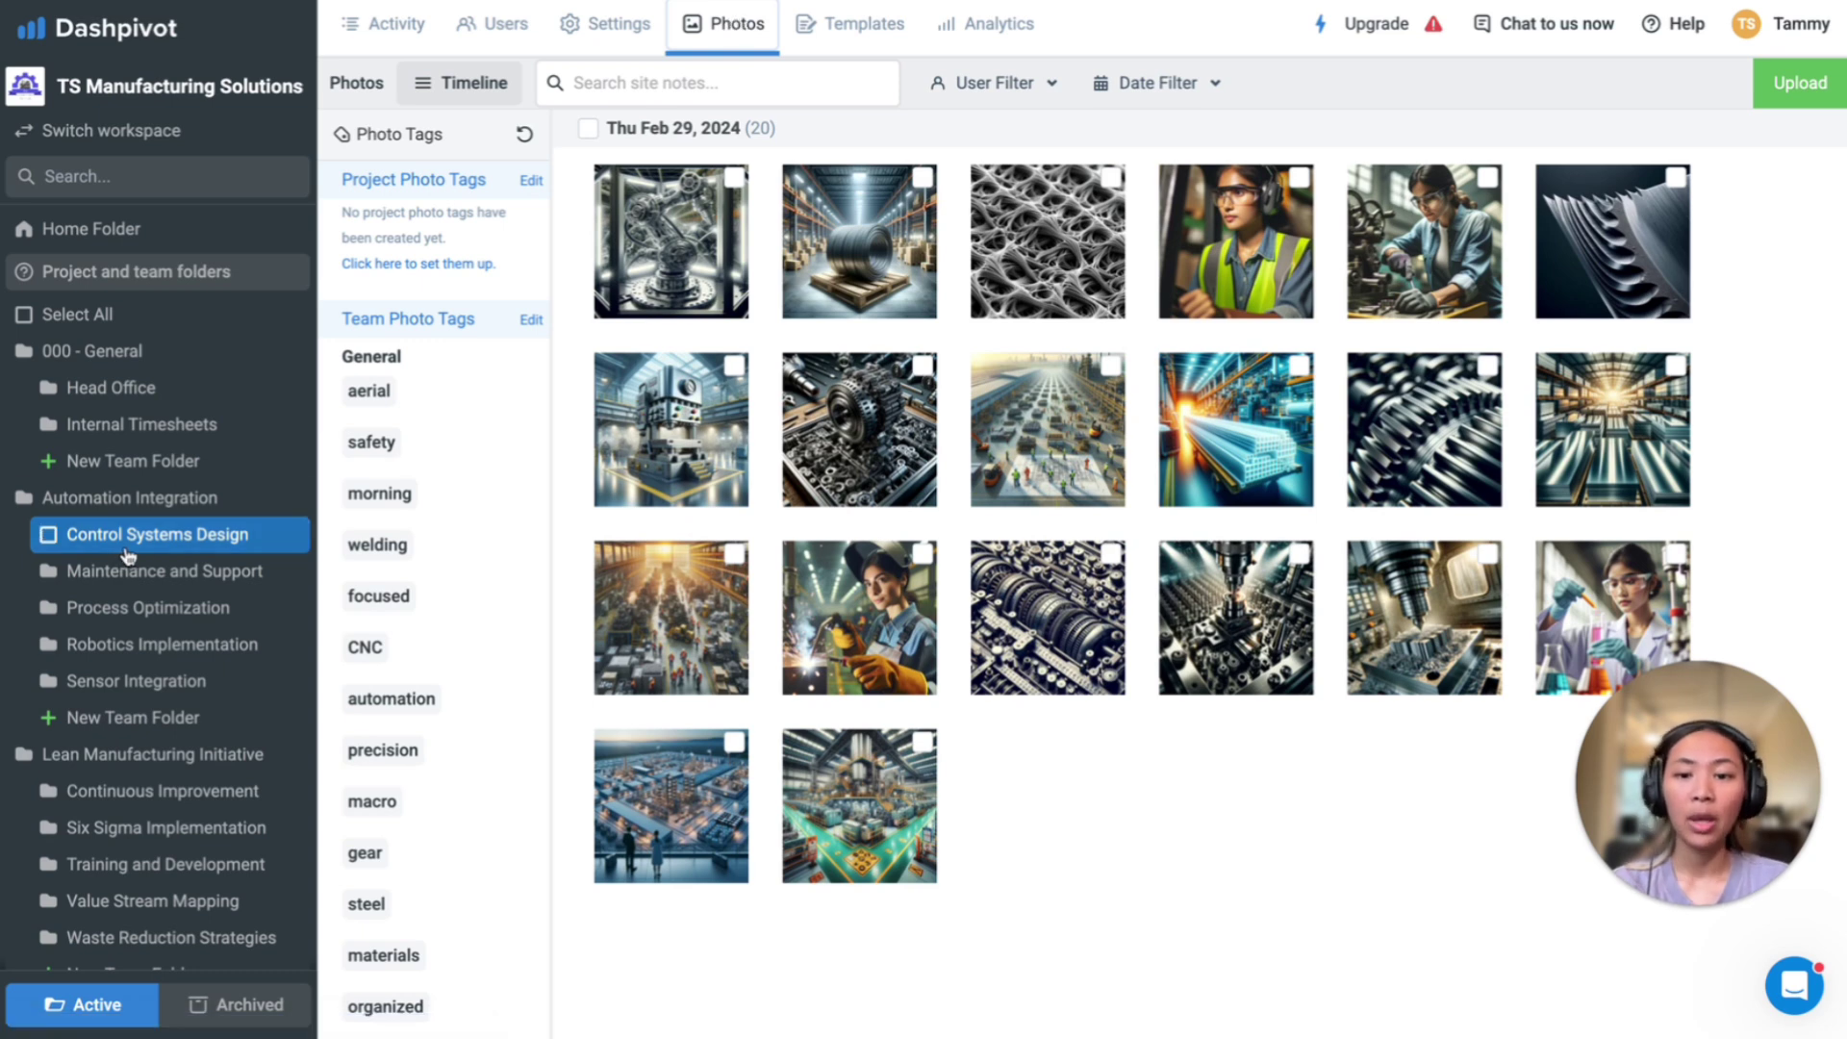
click(366, 548)
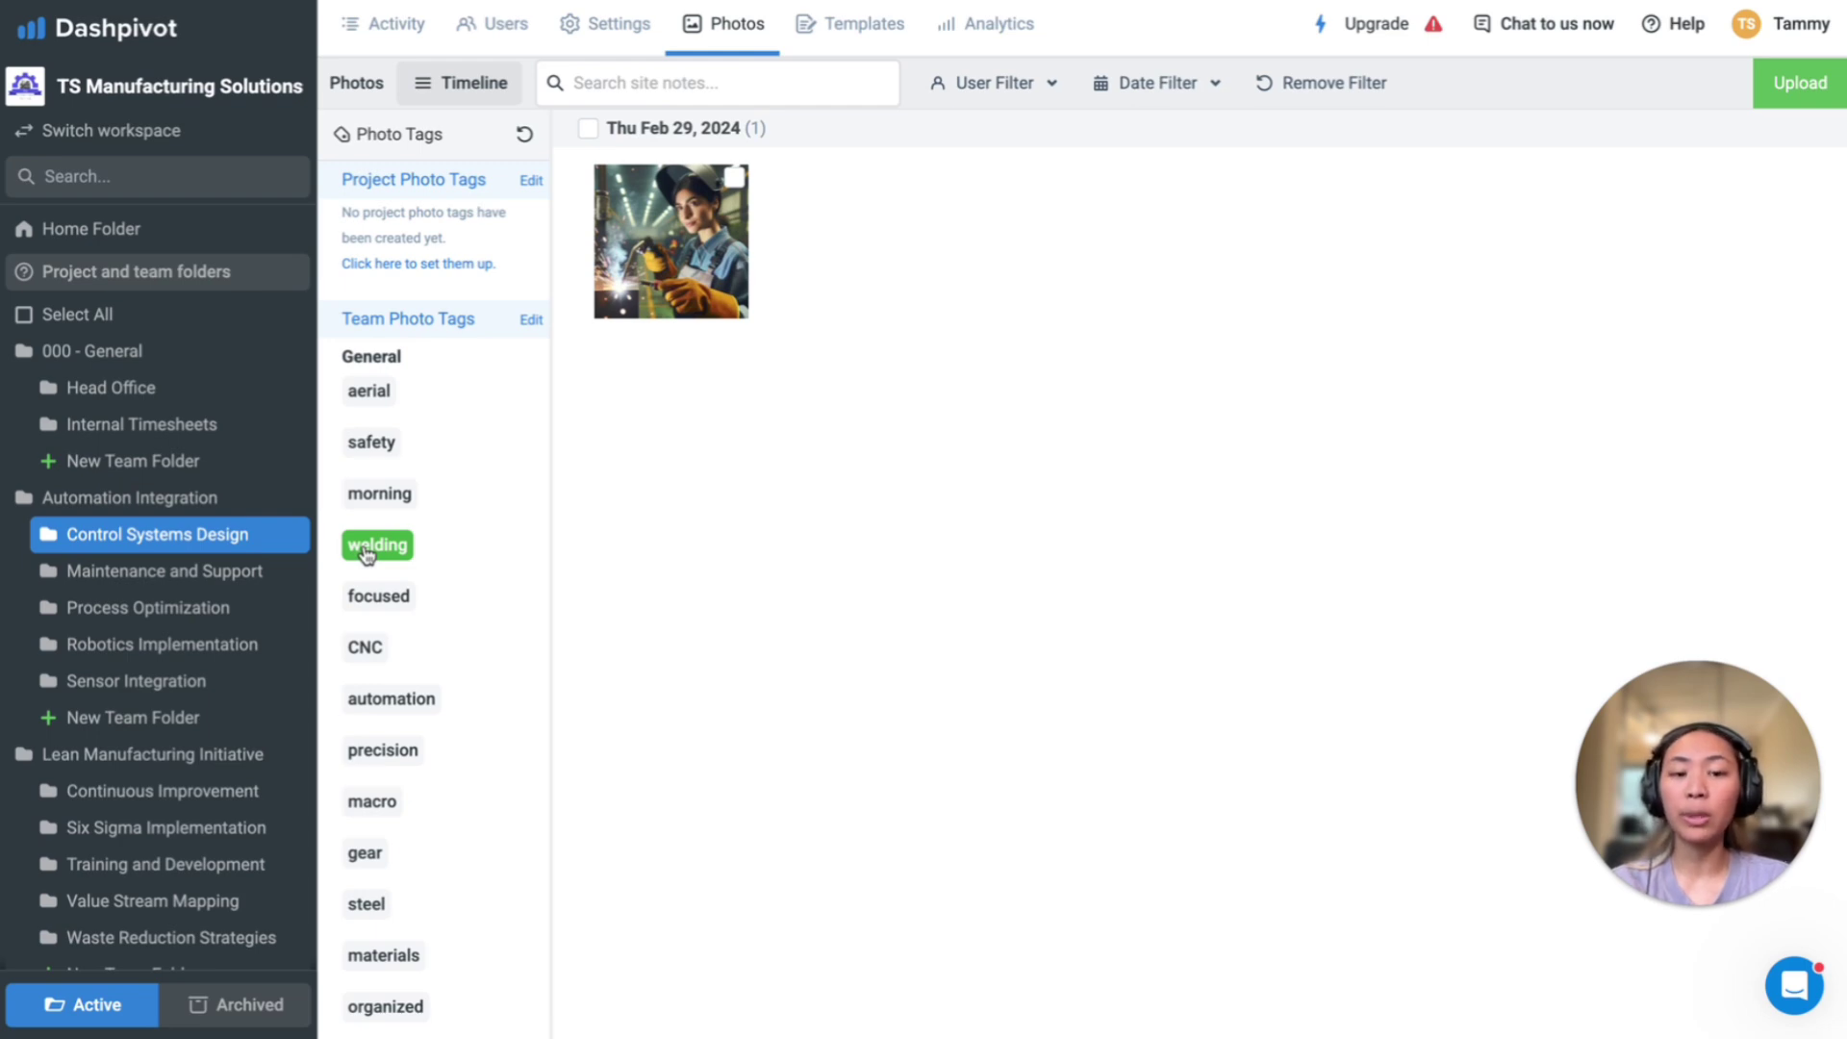
click(698, 274)
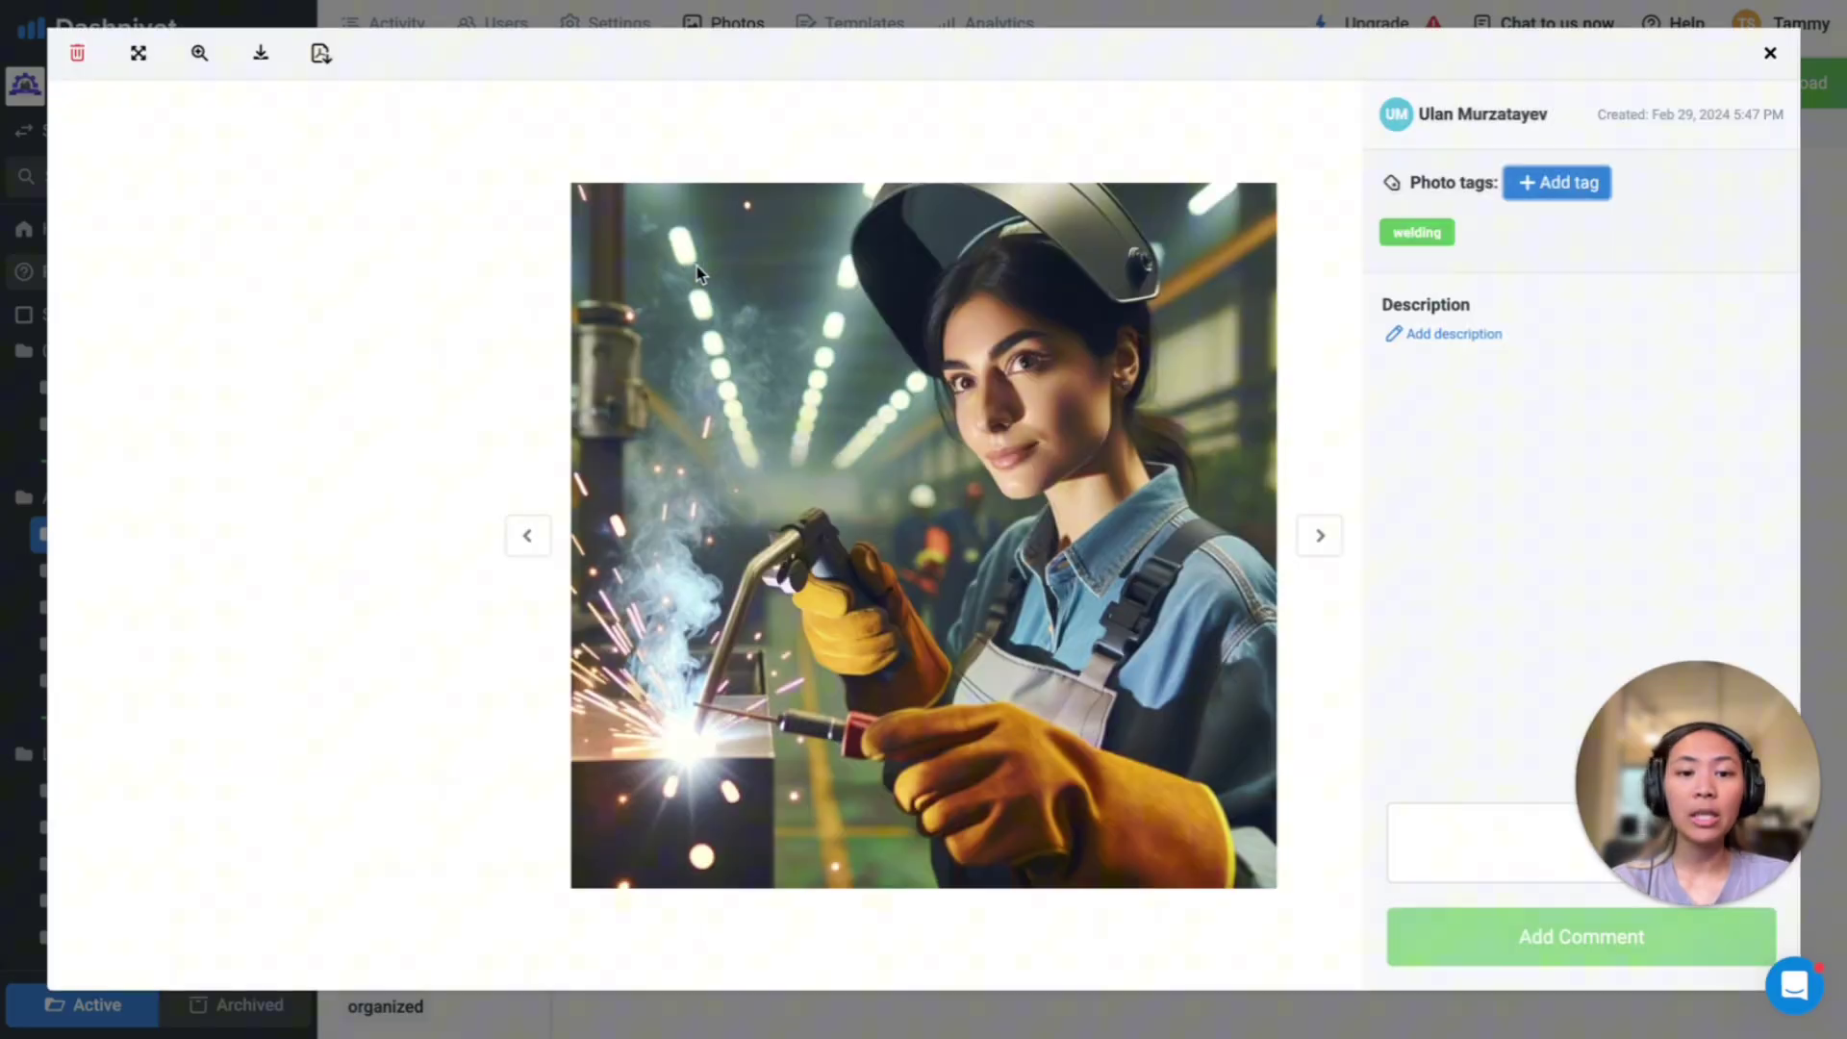